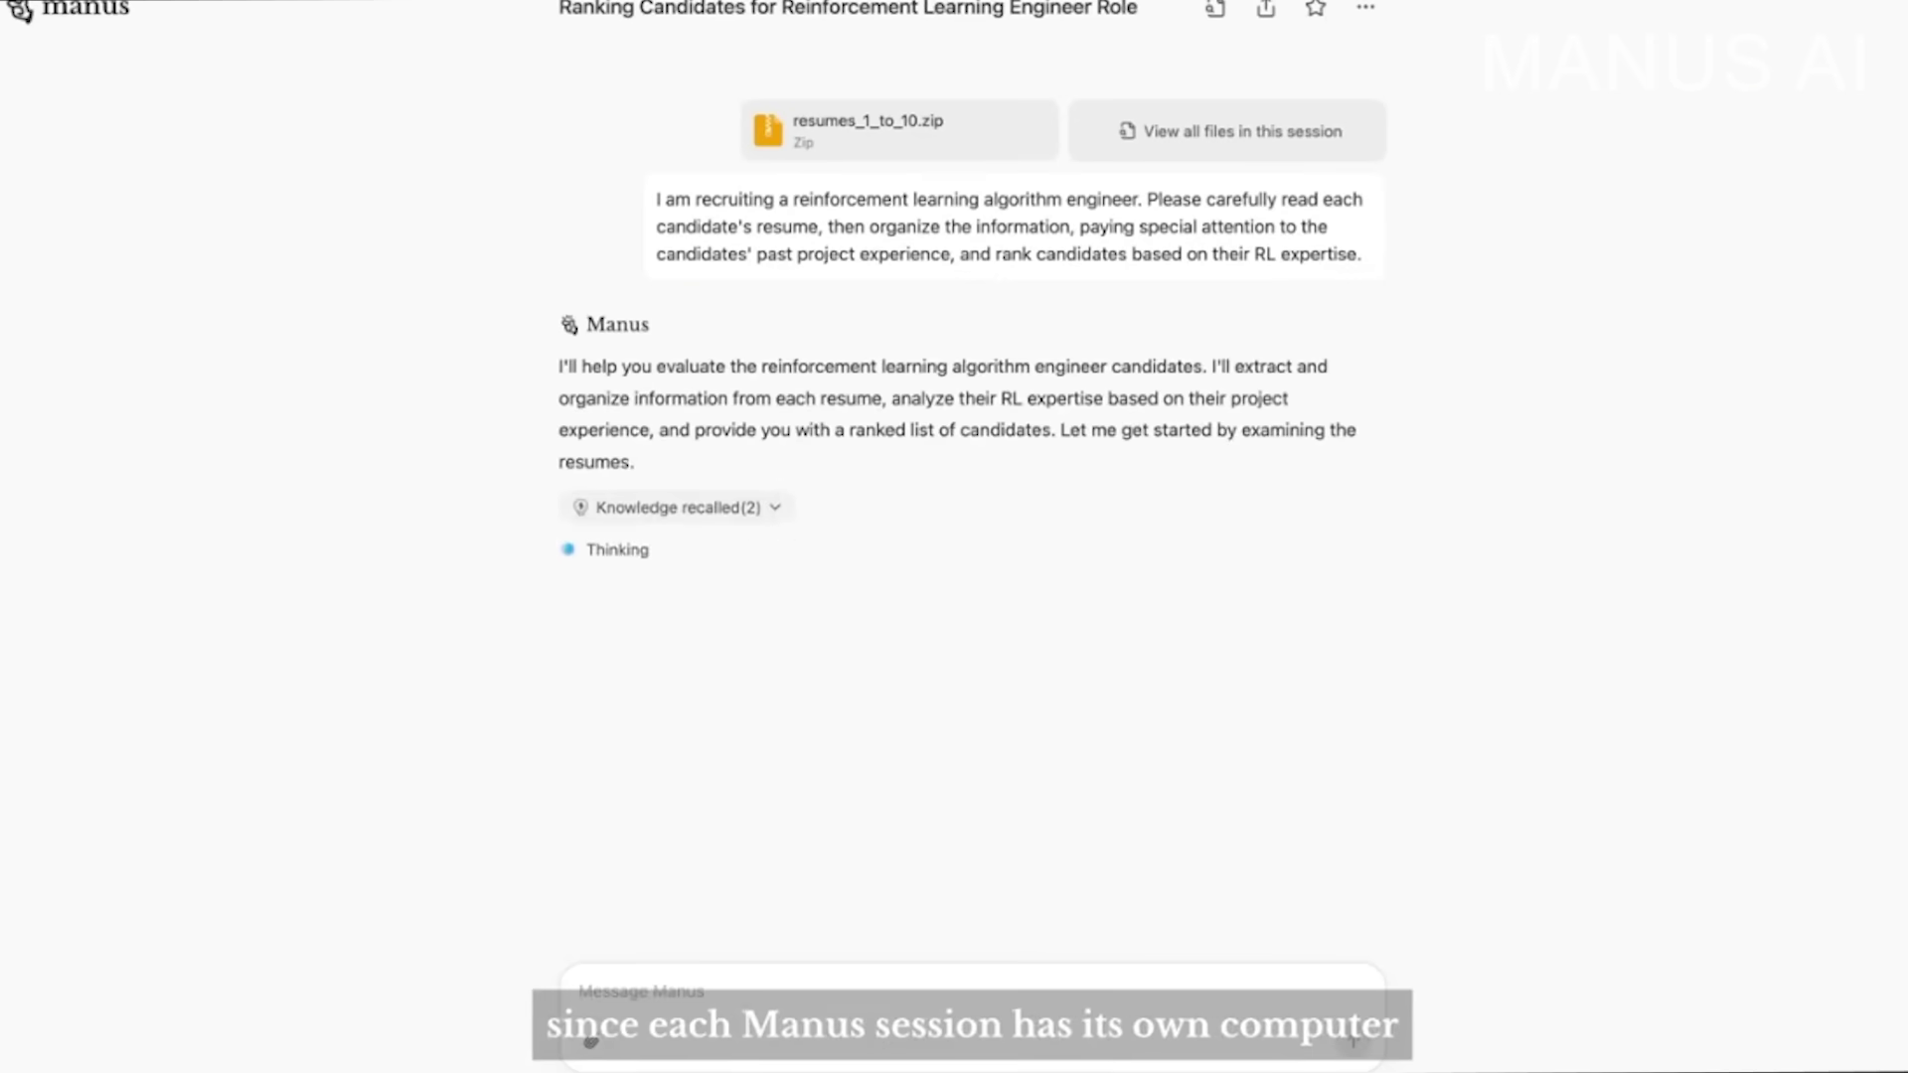
# Step: Open the Manus's Computer panel to watch it read each candidate resume
pyautogui.click(630, 919)
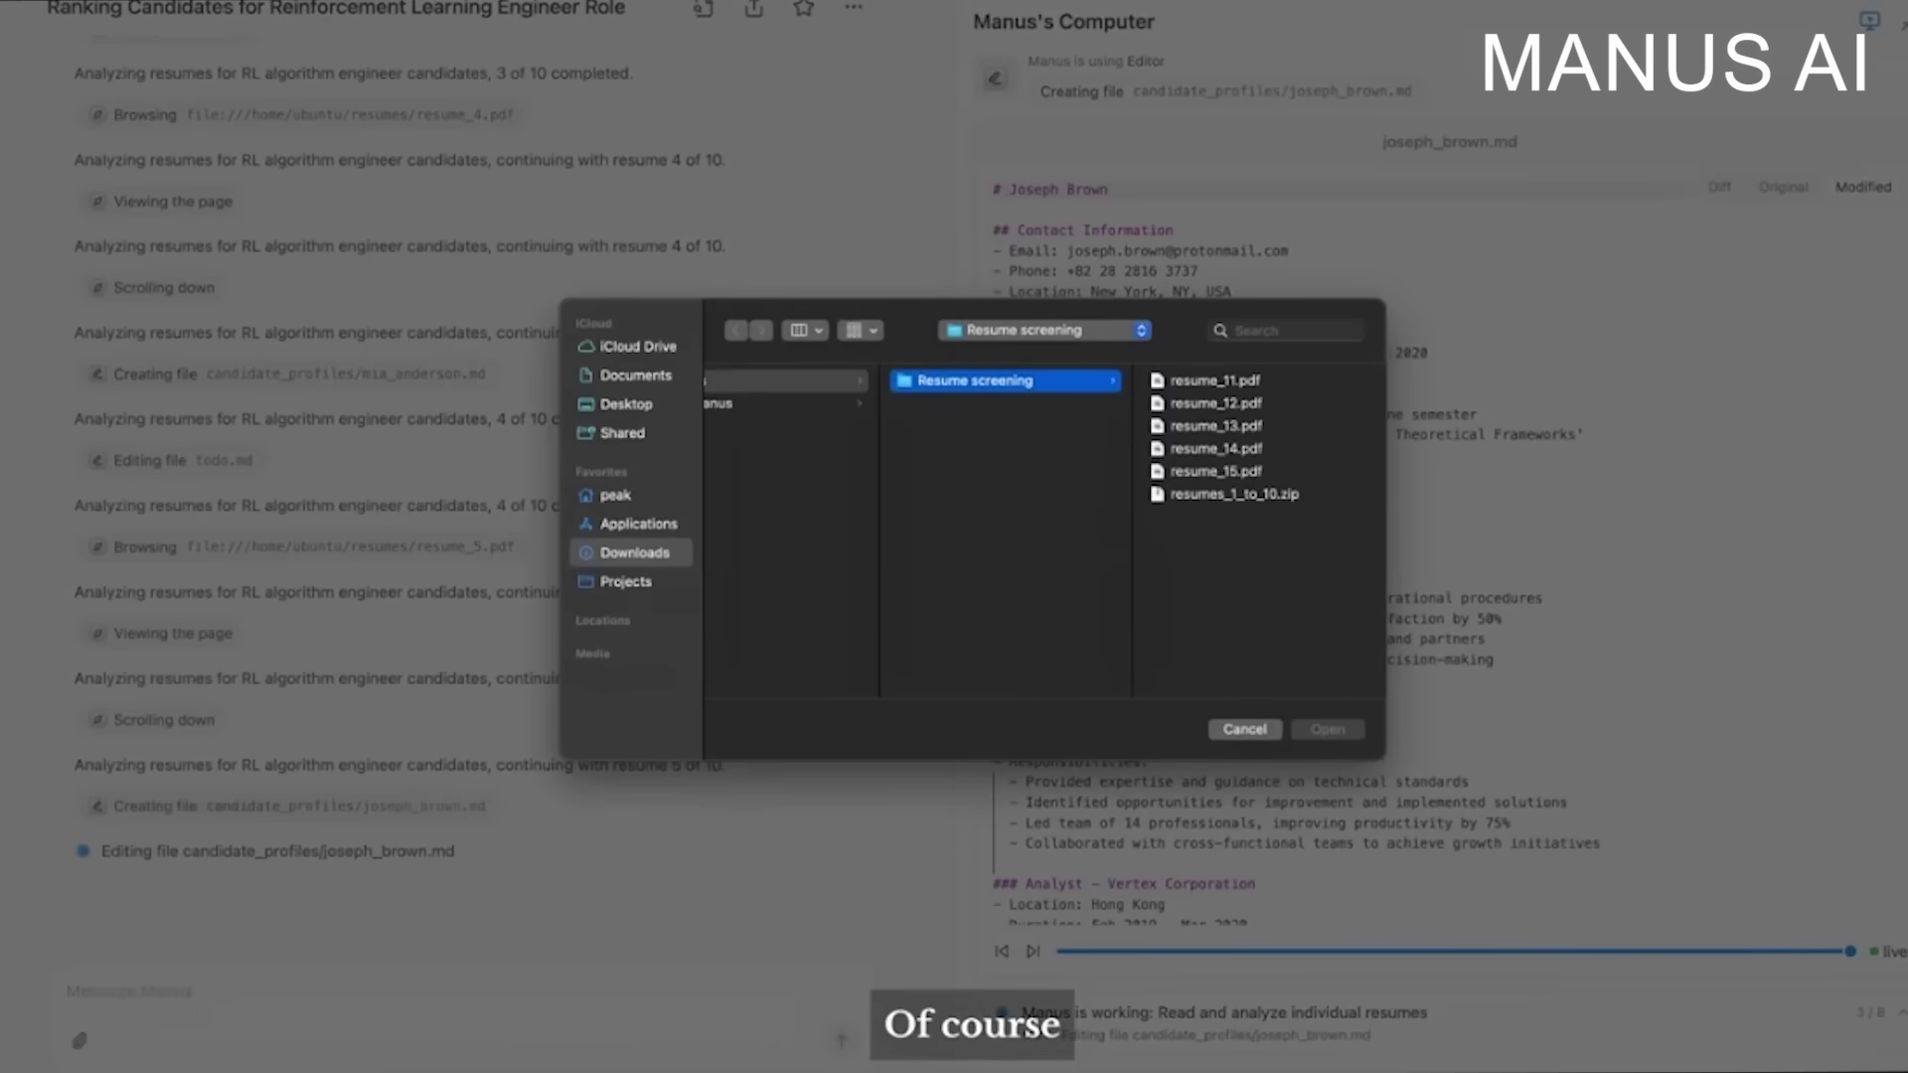
# Step: Attach resume_11 to resume_15 with the note 'Here are 5 new resumes' and send
pyautogui.click(967, 380)
pyautogui.hotkey('shift', 'Down')
pyautogui.hotkey('shift', 'Down')
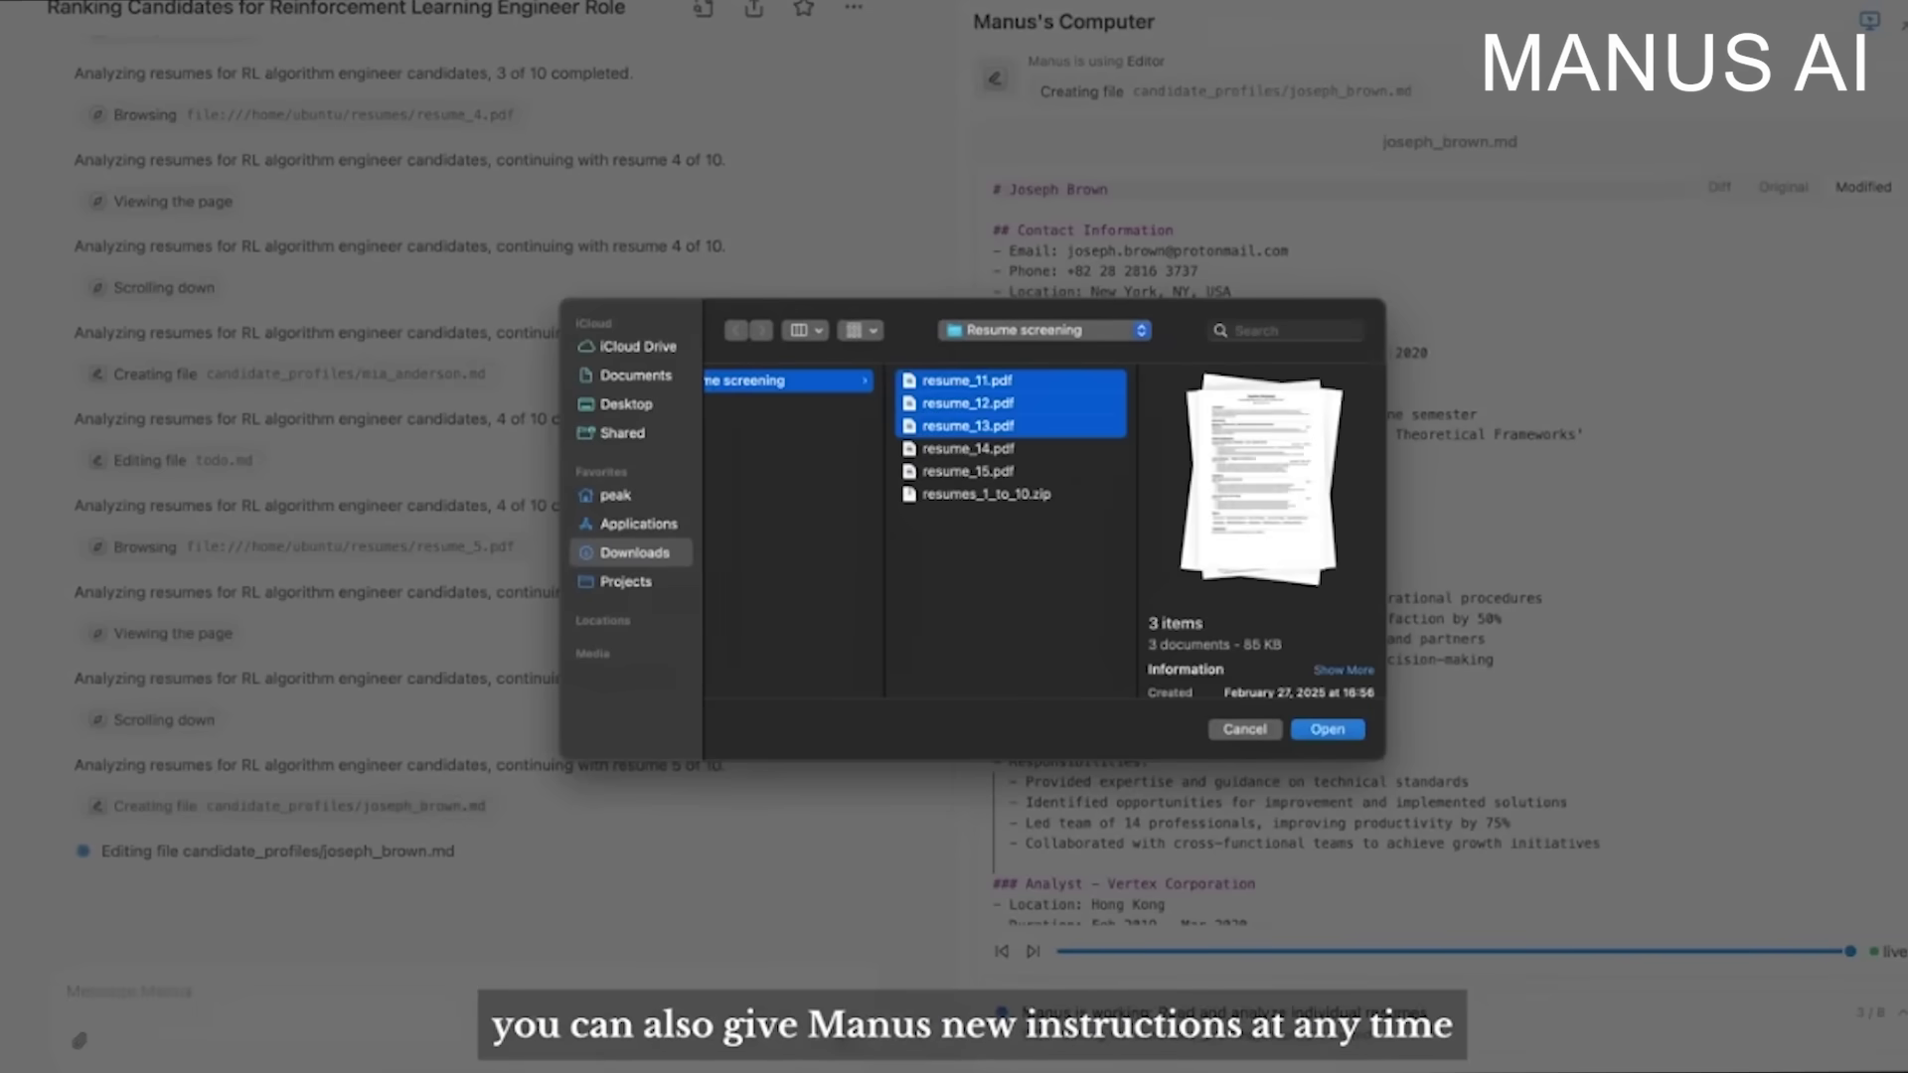
pyautogui.hotkey('shift', 'Down')
pyautogui.hotkey('shift', 'Down')
pyautogui.press('Return')
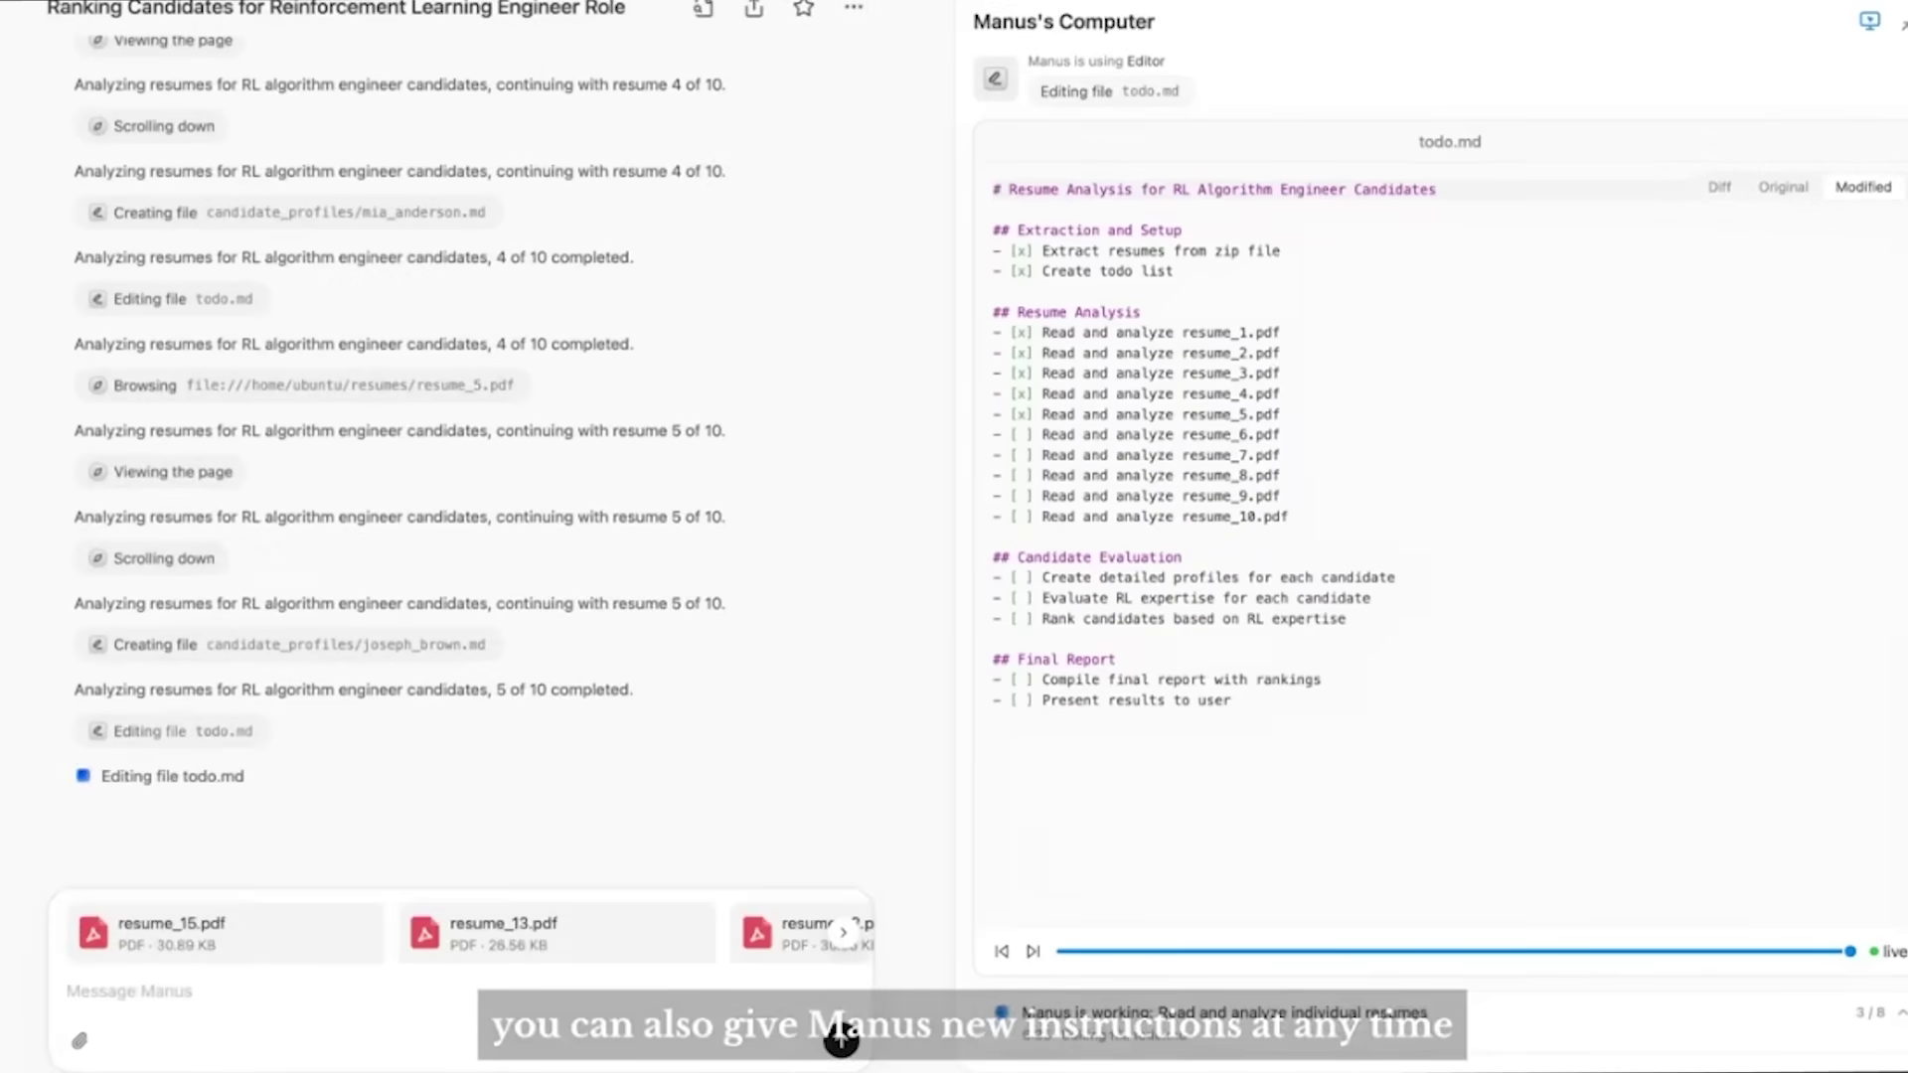
pyautogui.write('Here are 5 new resumes')
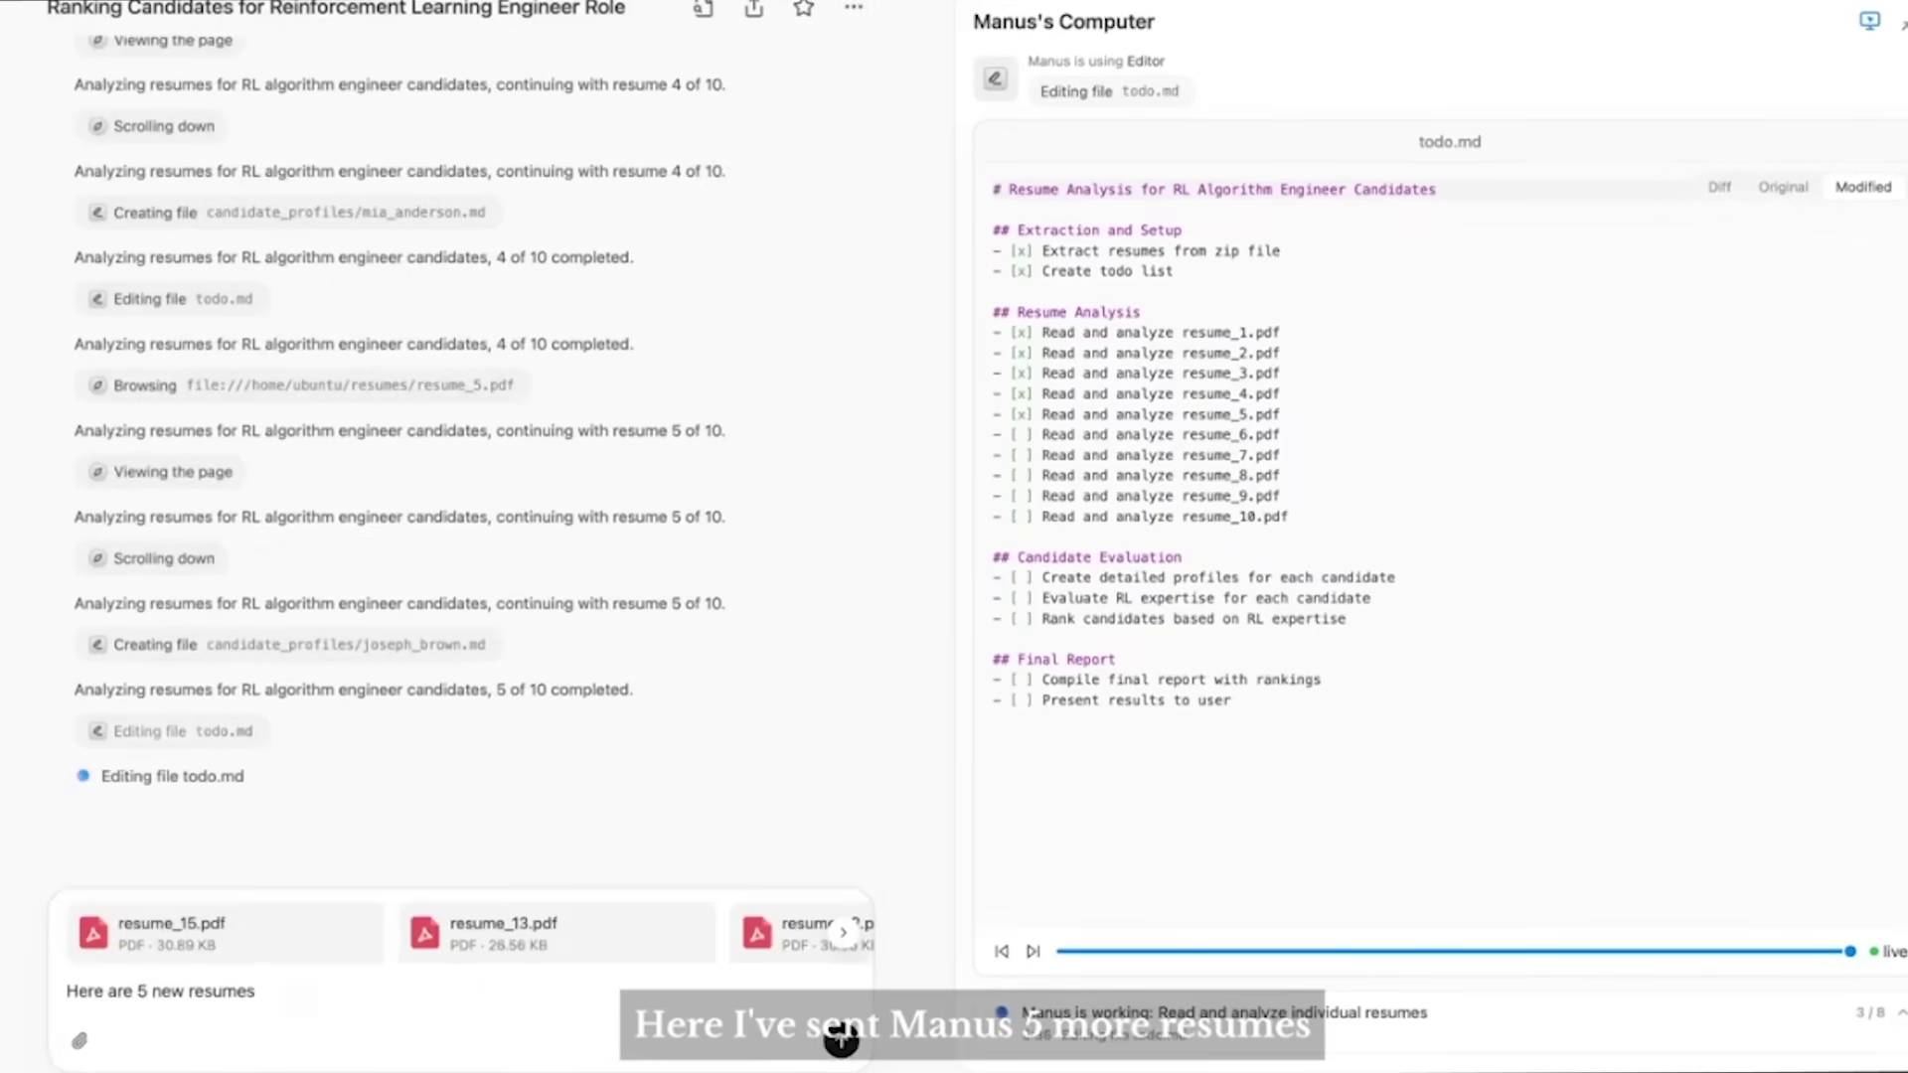
pyautogui.click(840, 1041)
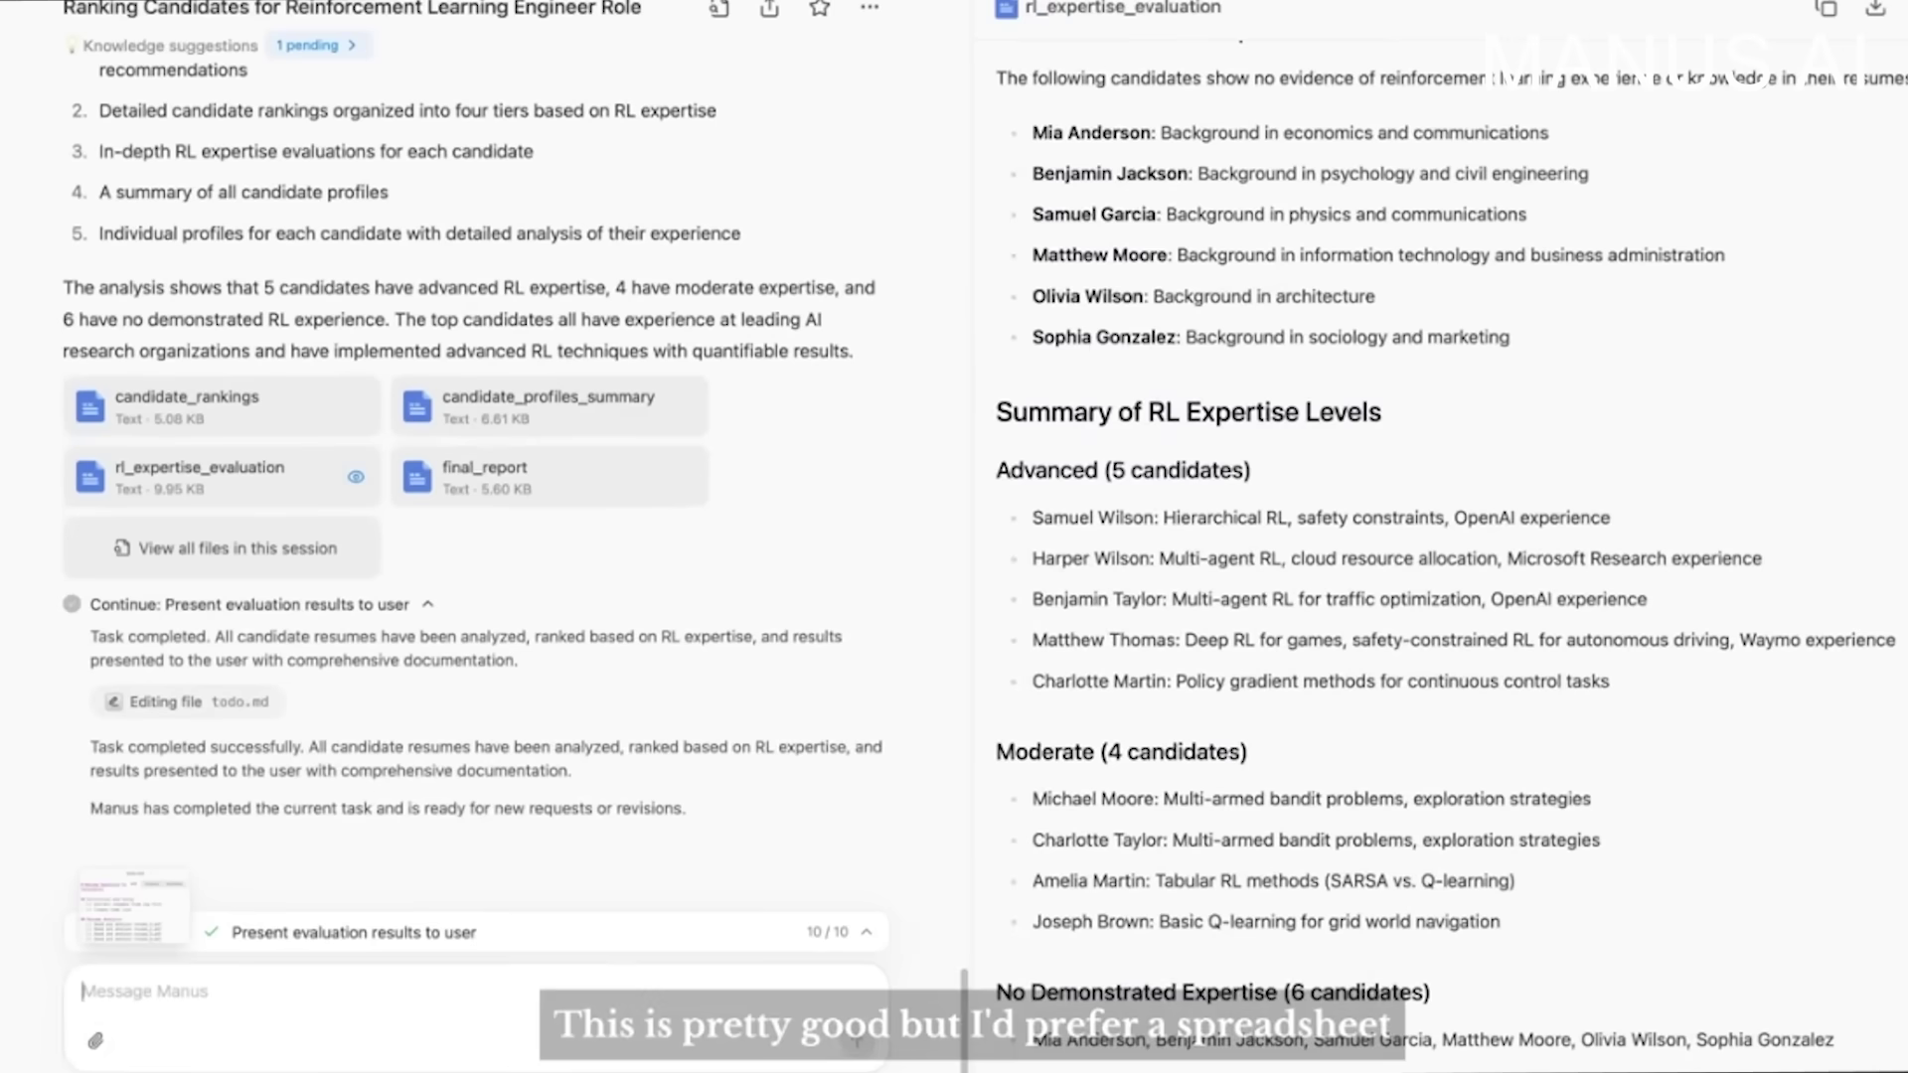
# Step: Paste and send the request for the candidate results as a spreadsheet
pyautogui.write("Please compile the results into a spreadsheet. Our company's HR department uses Excel.")
pyautogui.press('Return')
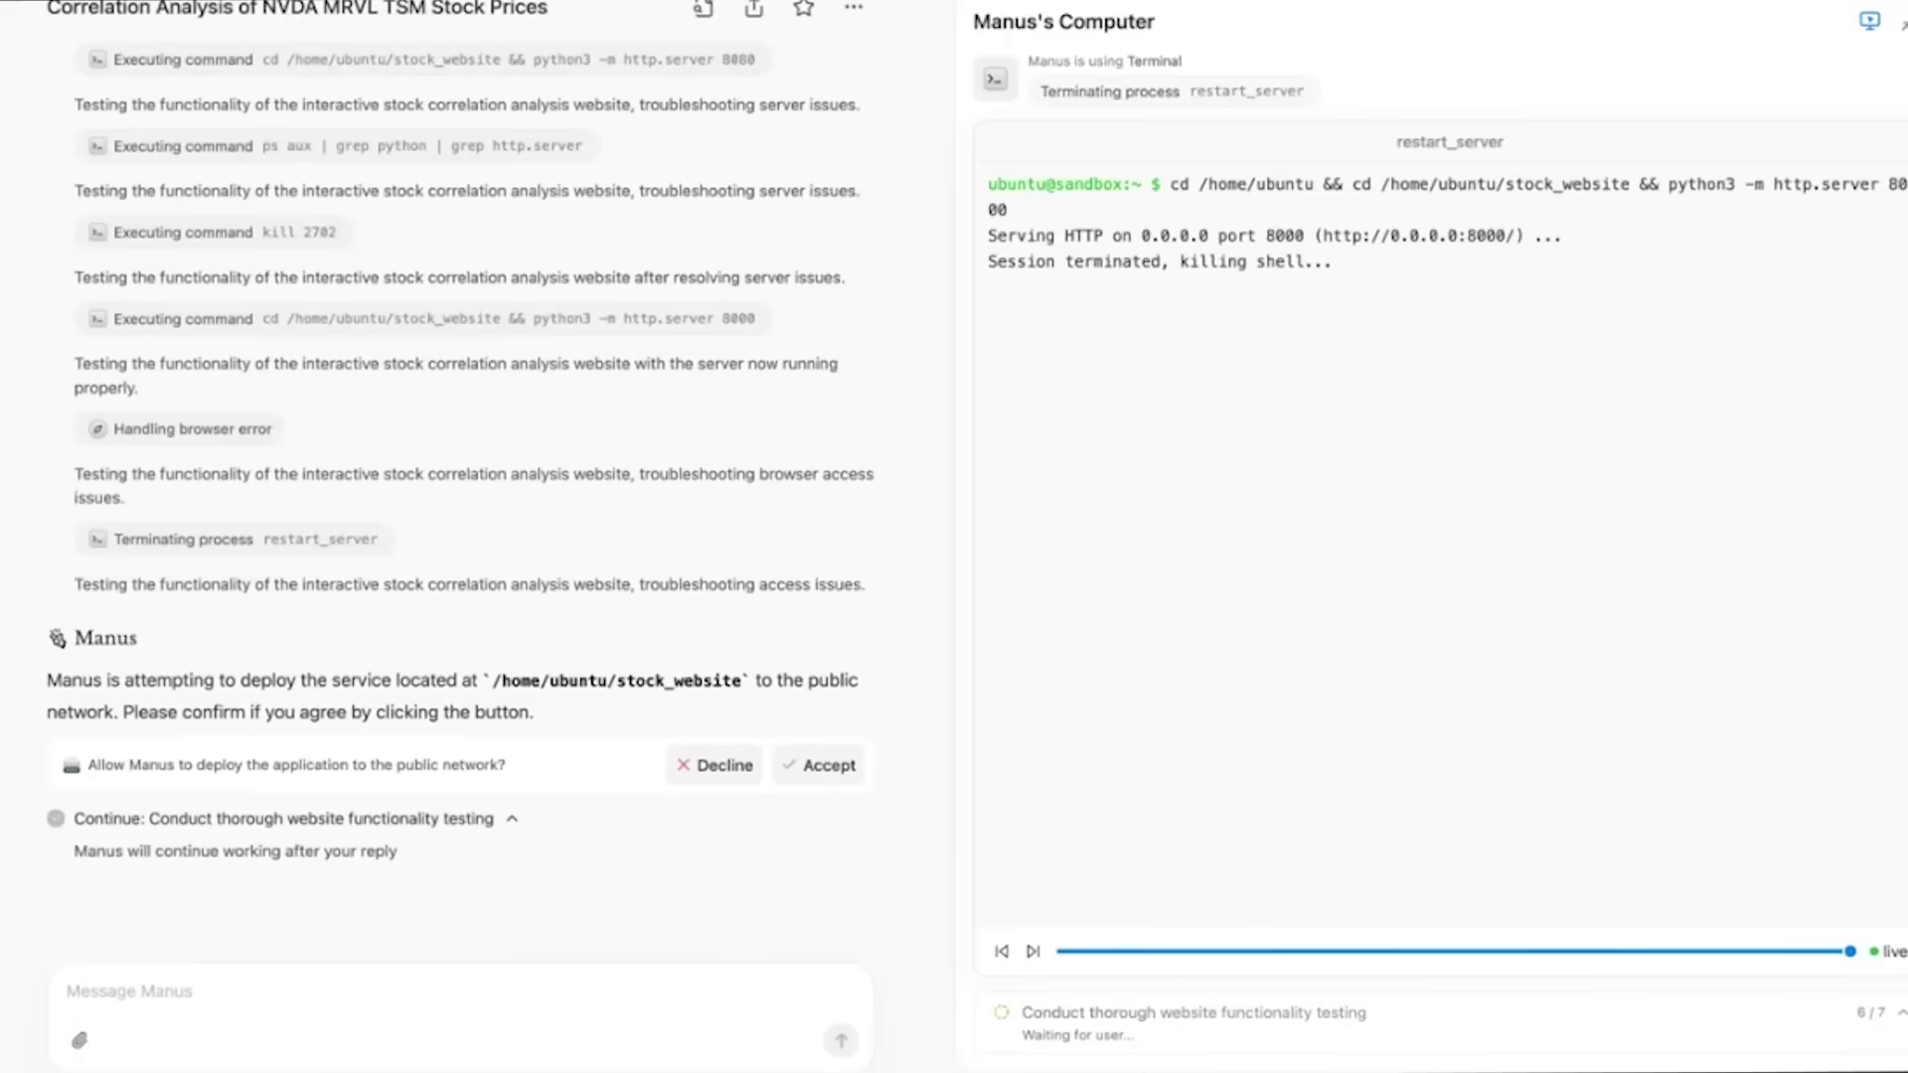
# Step: Accept the suggested knowledge entry so Manus deploys the interactive correlation website
pyautogui.click(818, 765)
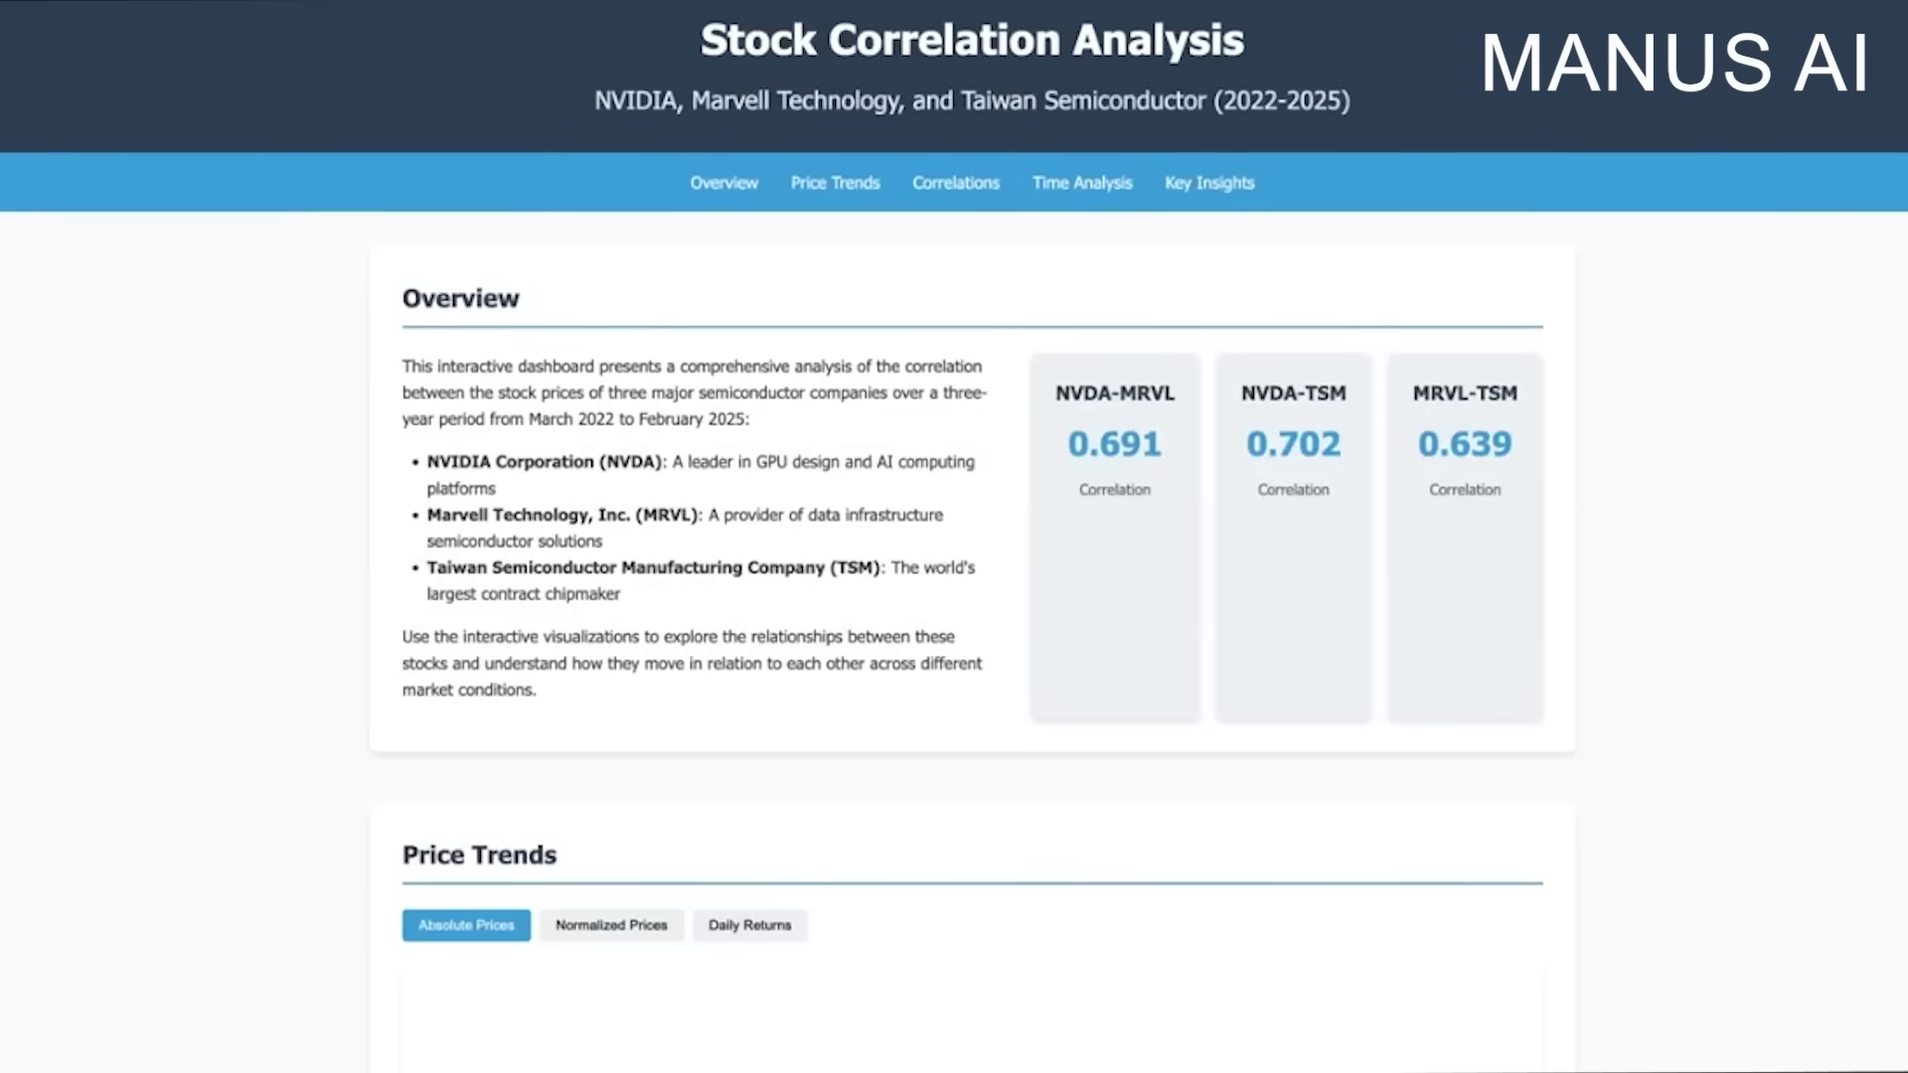
# Step: Switch the price chart to Normalized Prices, then to Daily Returns
pyautogui.scroll(-1, 954, 536)
pyautogui.scroll(-3, 954, 537)
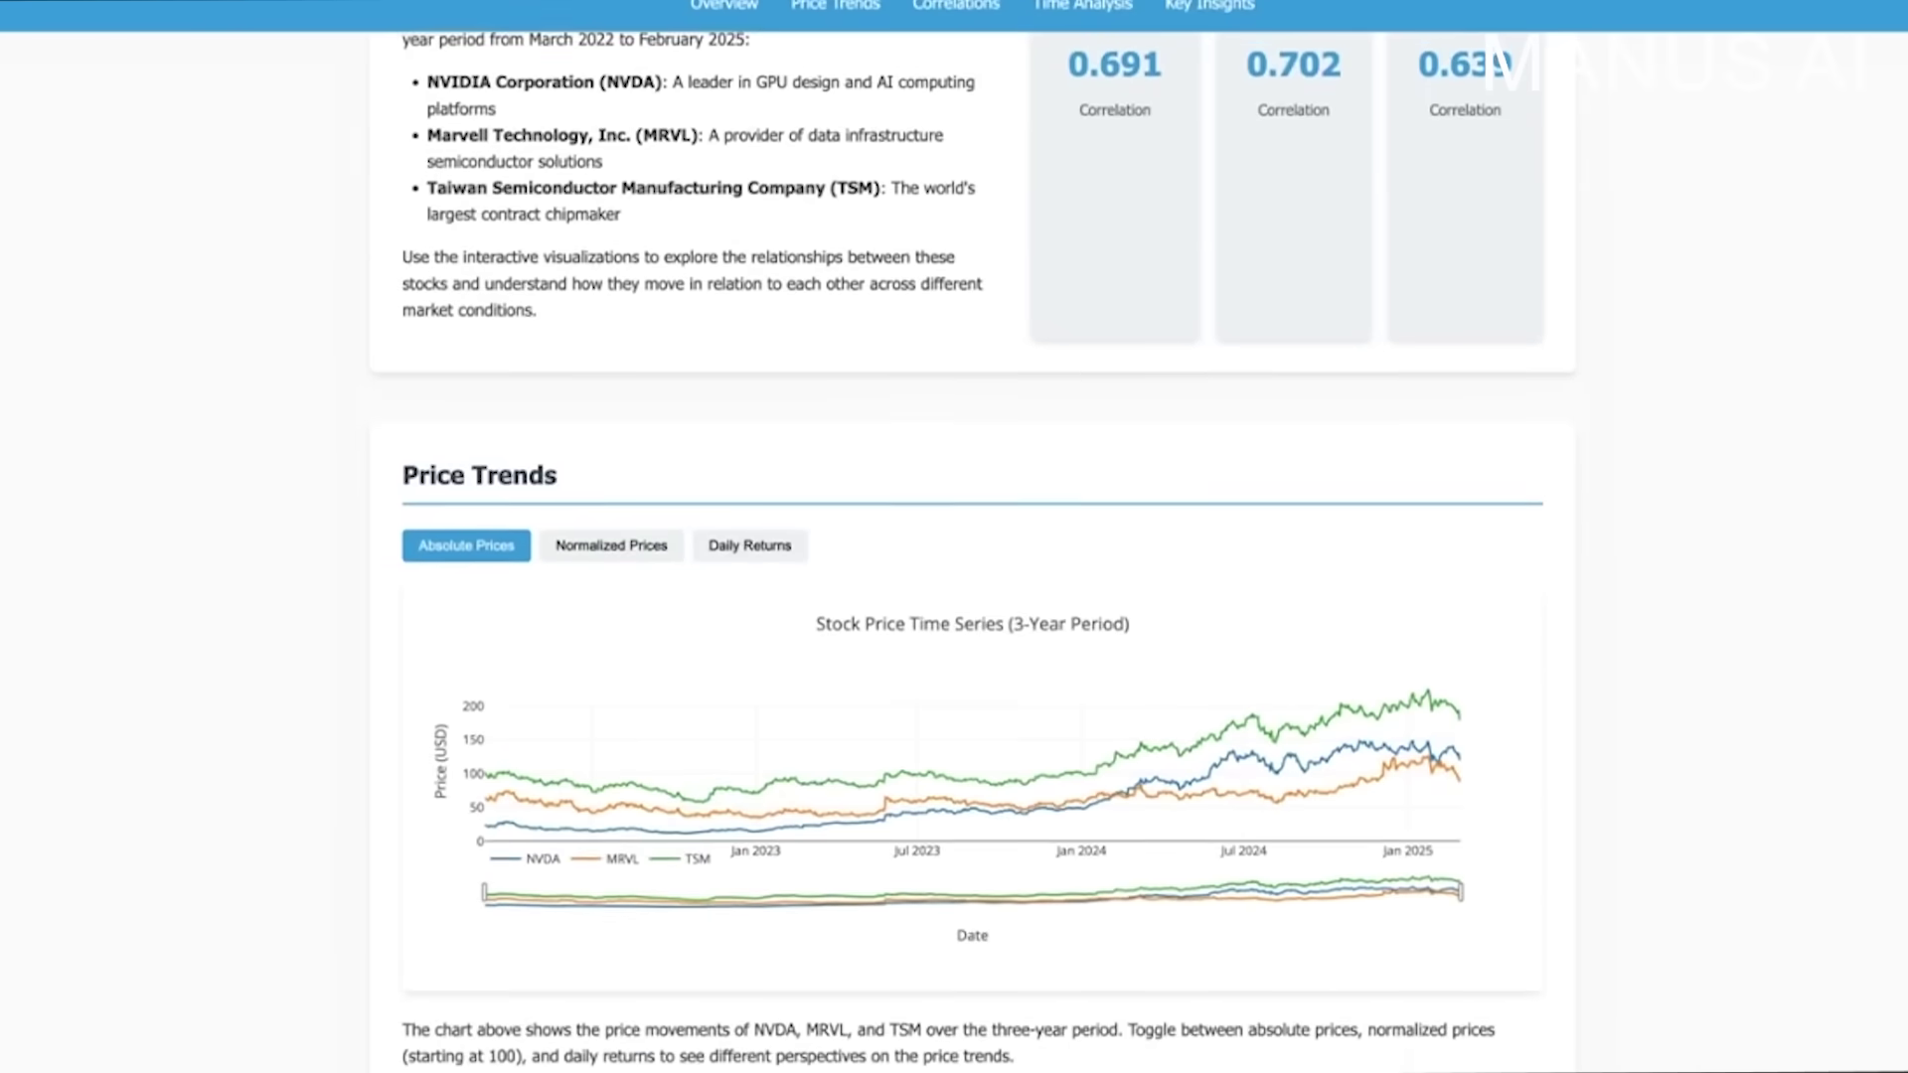
pyautogui.click(611, 539)
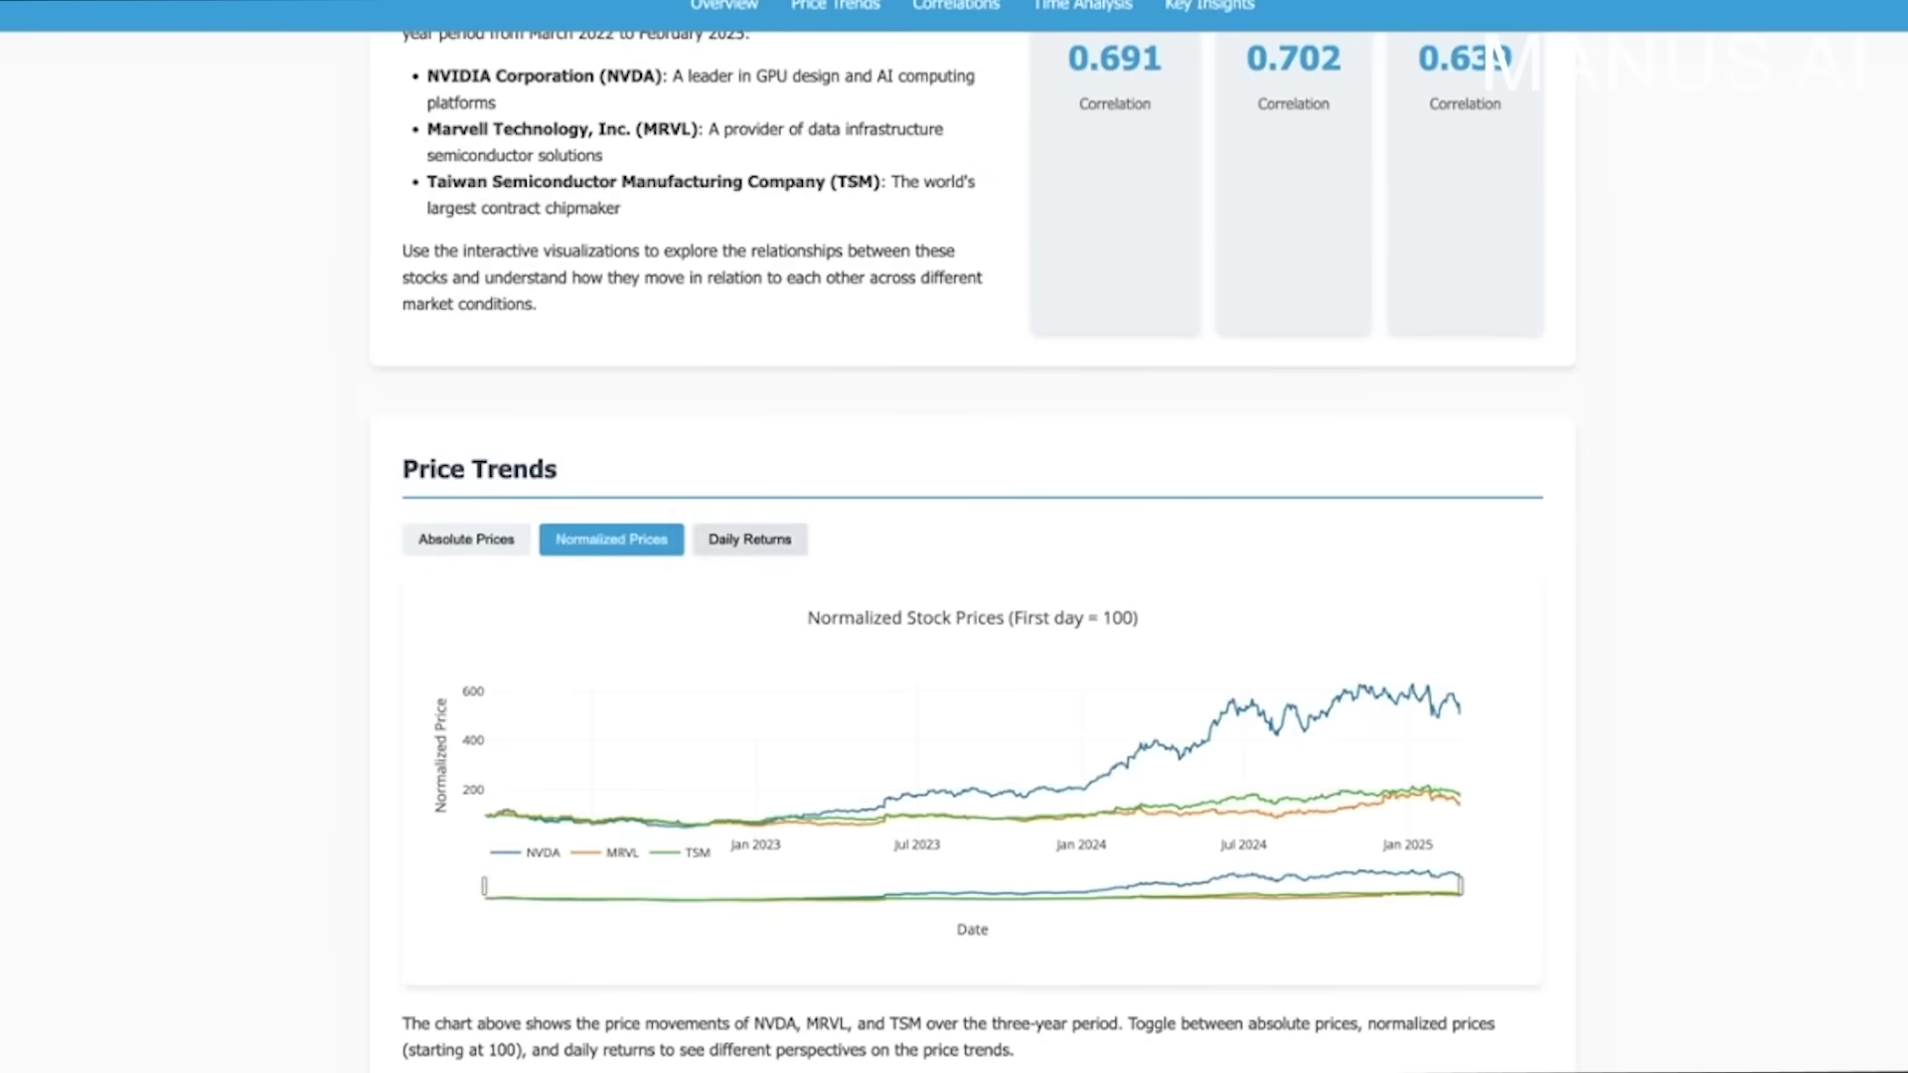
pyautogui.click(750, 539)
# Step: Replace the Correlation Analysis heatmap with the return Scatter Plots for each stock pair
pyautogui.scroll(-8, 954, 536)
pyautogui.scroll(-2, 954, 536)
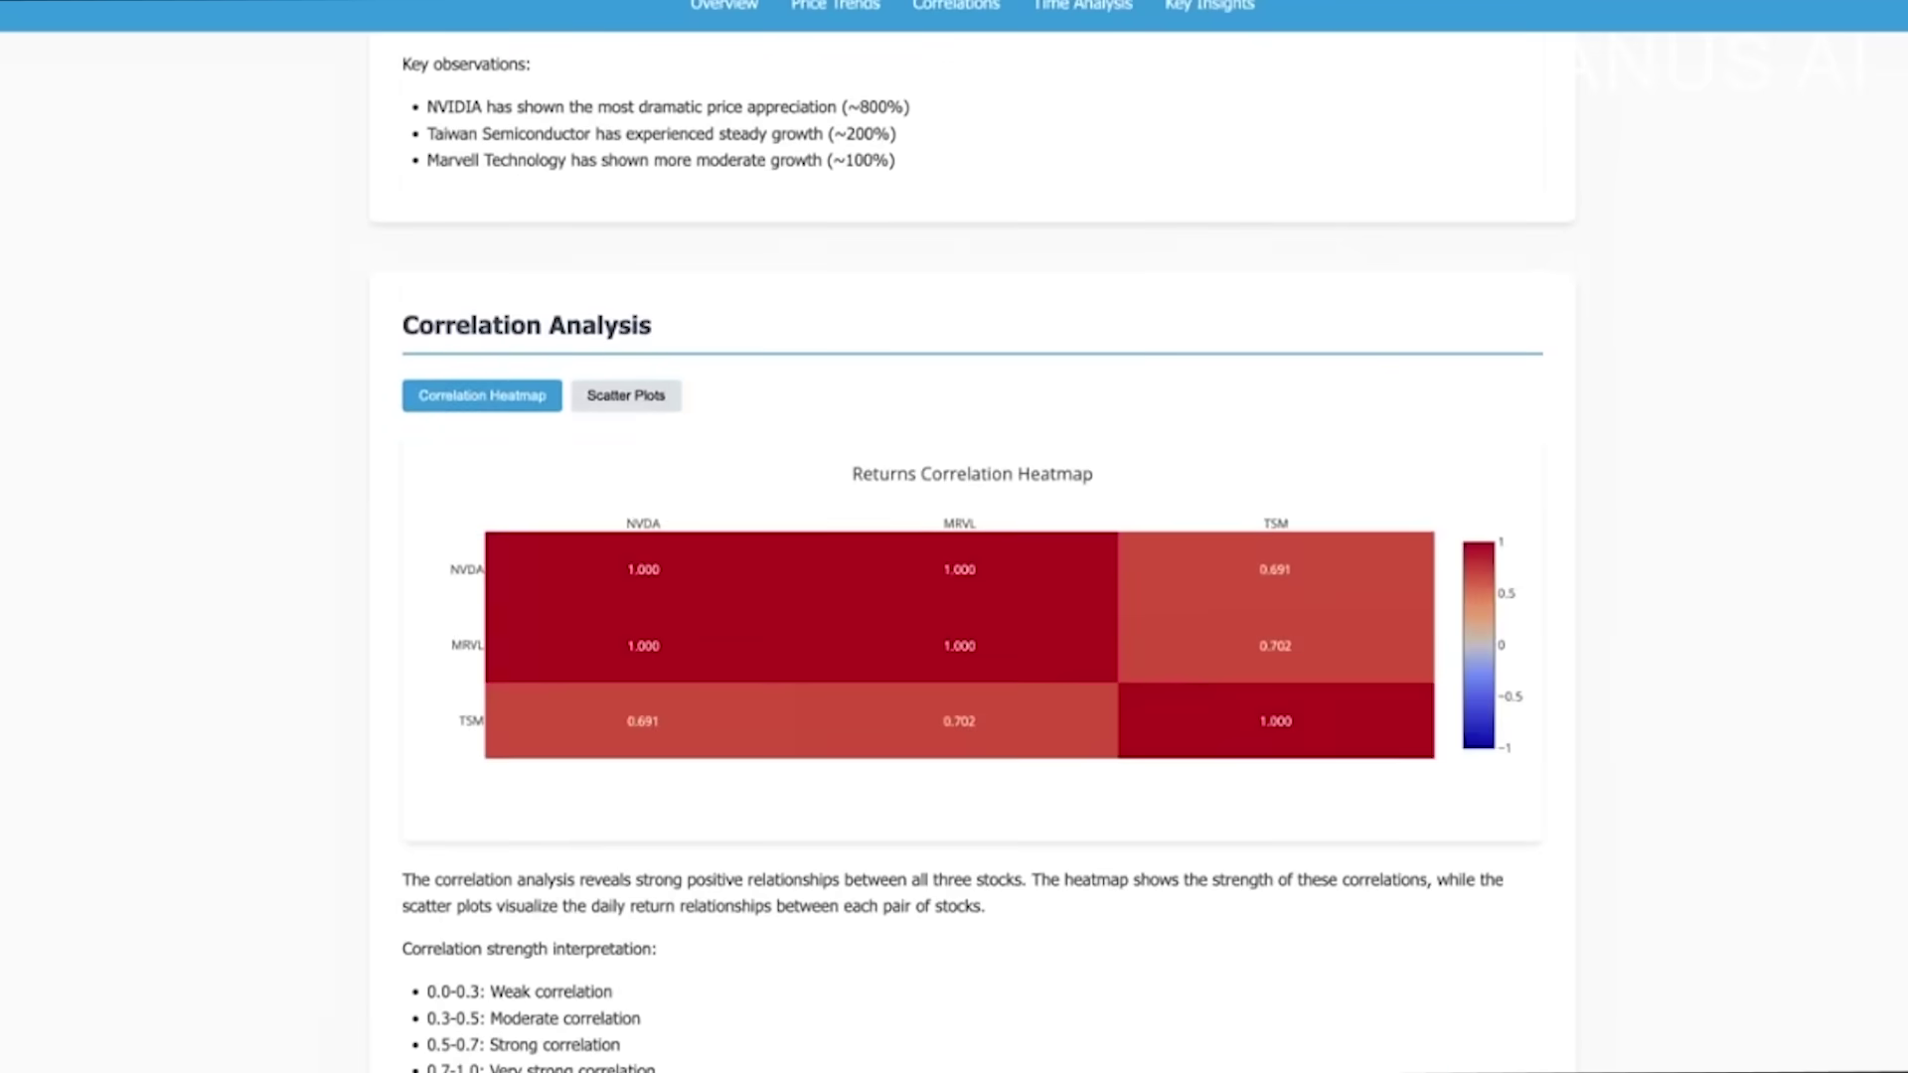
pyautogui.click(626, 394)
pyautogui.scroll(-9, 972, 549)
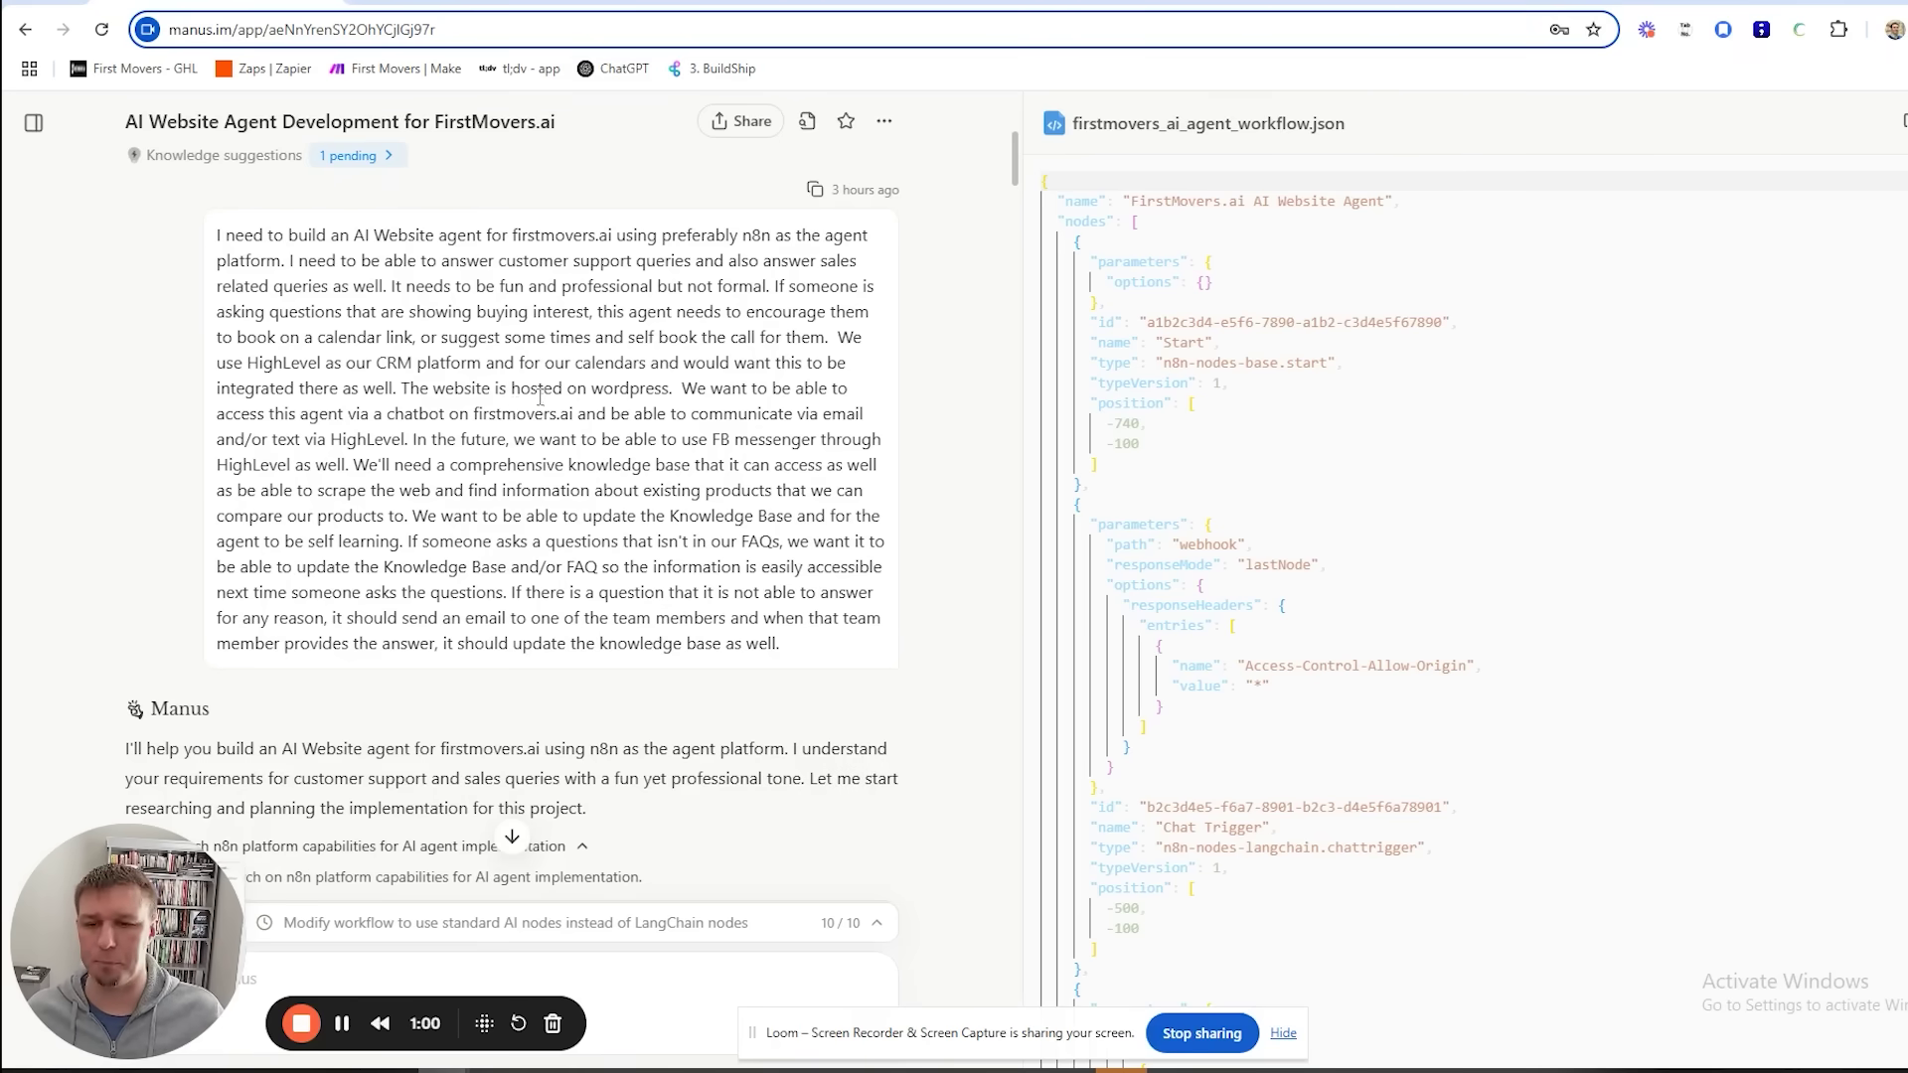
pyautogui.scroll(-5, 389, 713)
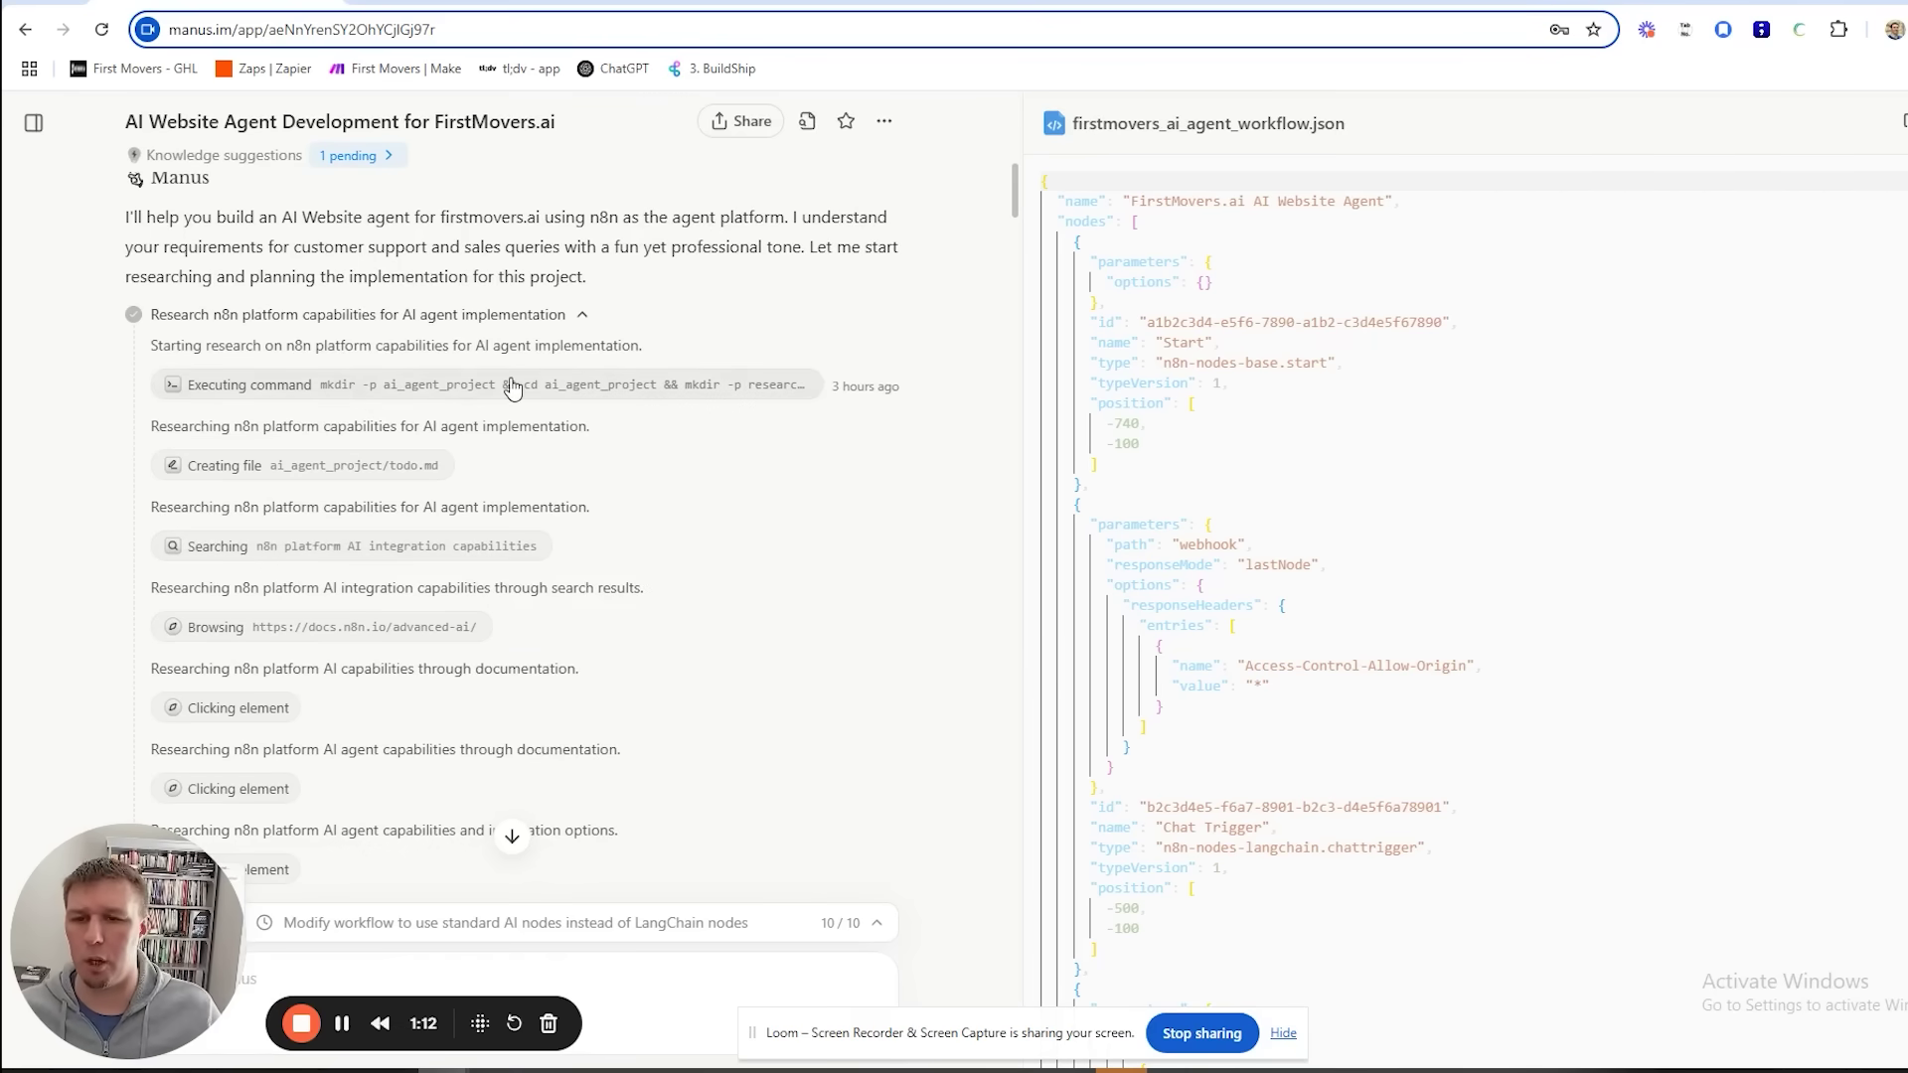
pyautogui.scroll(-1, 477, 368)
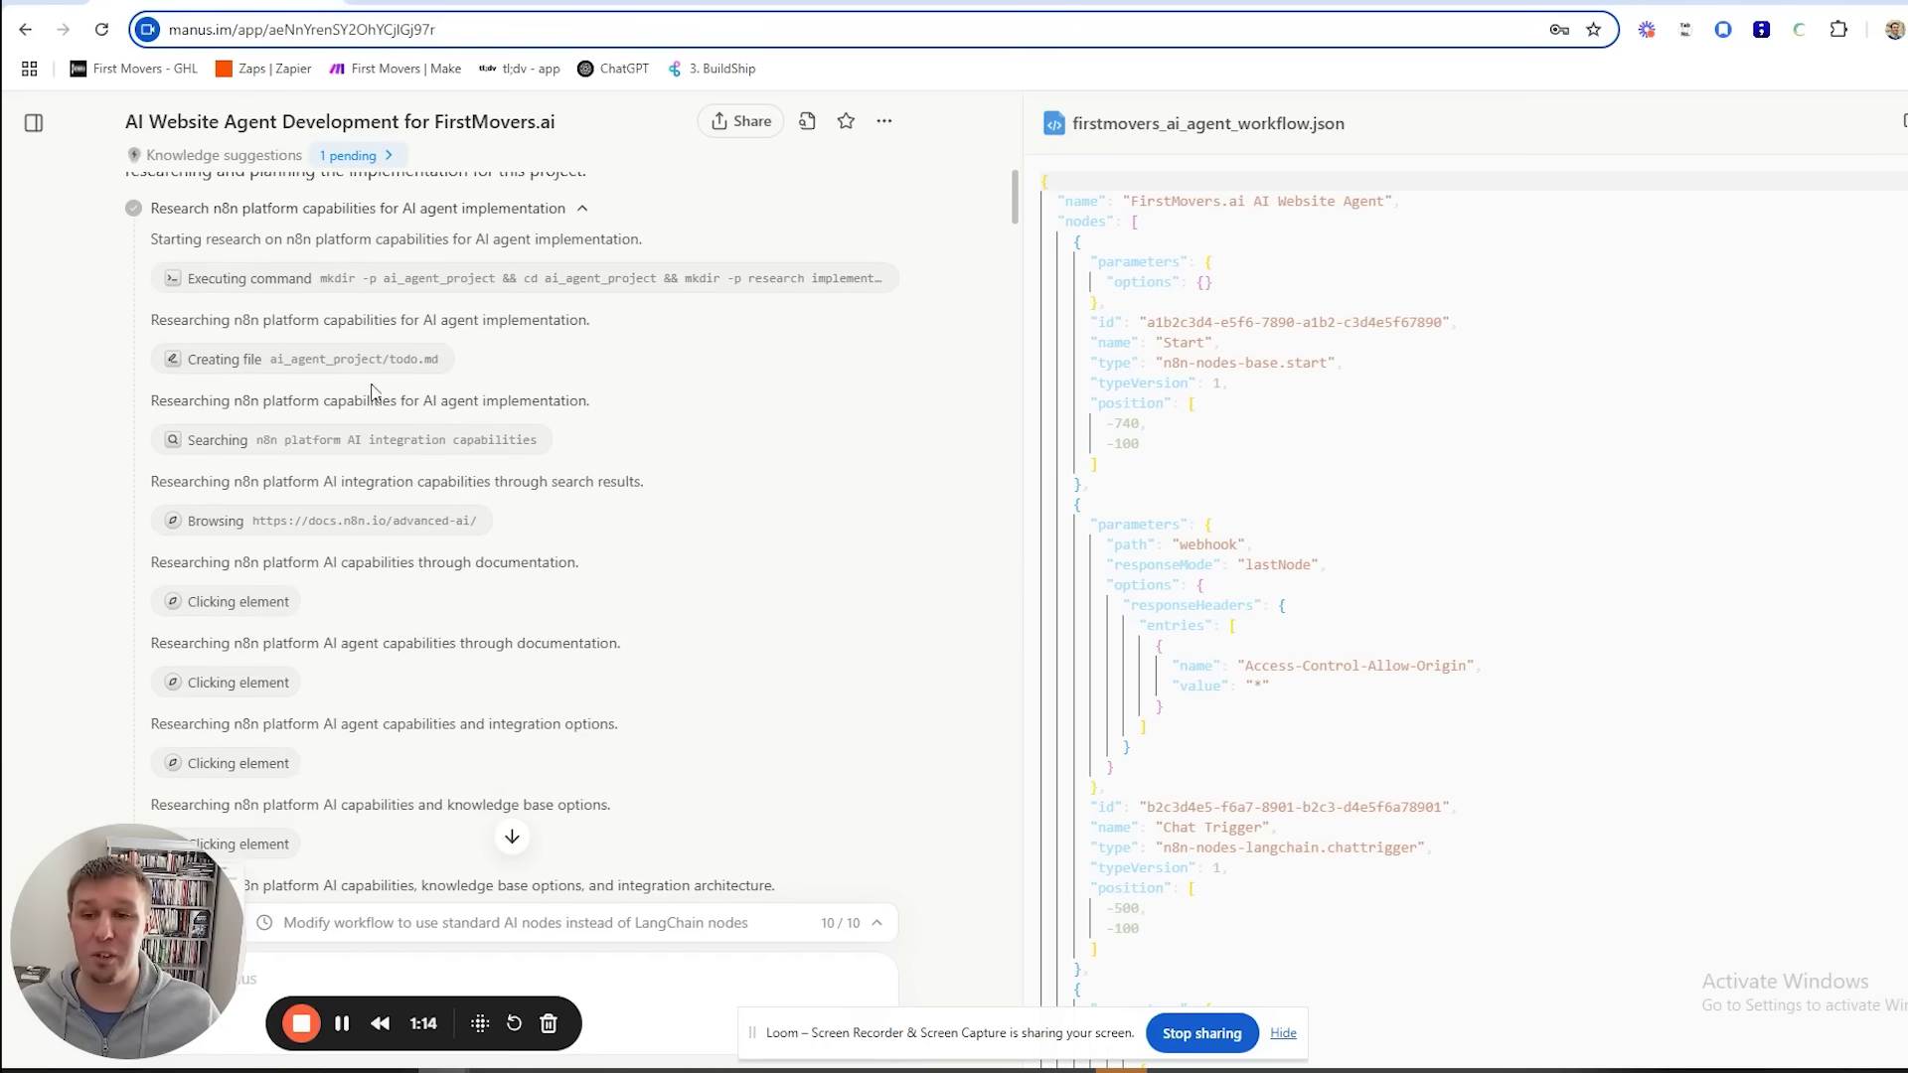
pyautogui.scroll(-3, 520, 434)
pyautogui.scroll(-2, 522, 437)
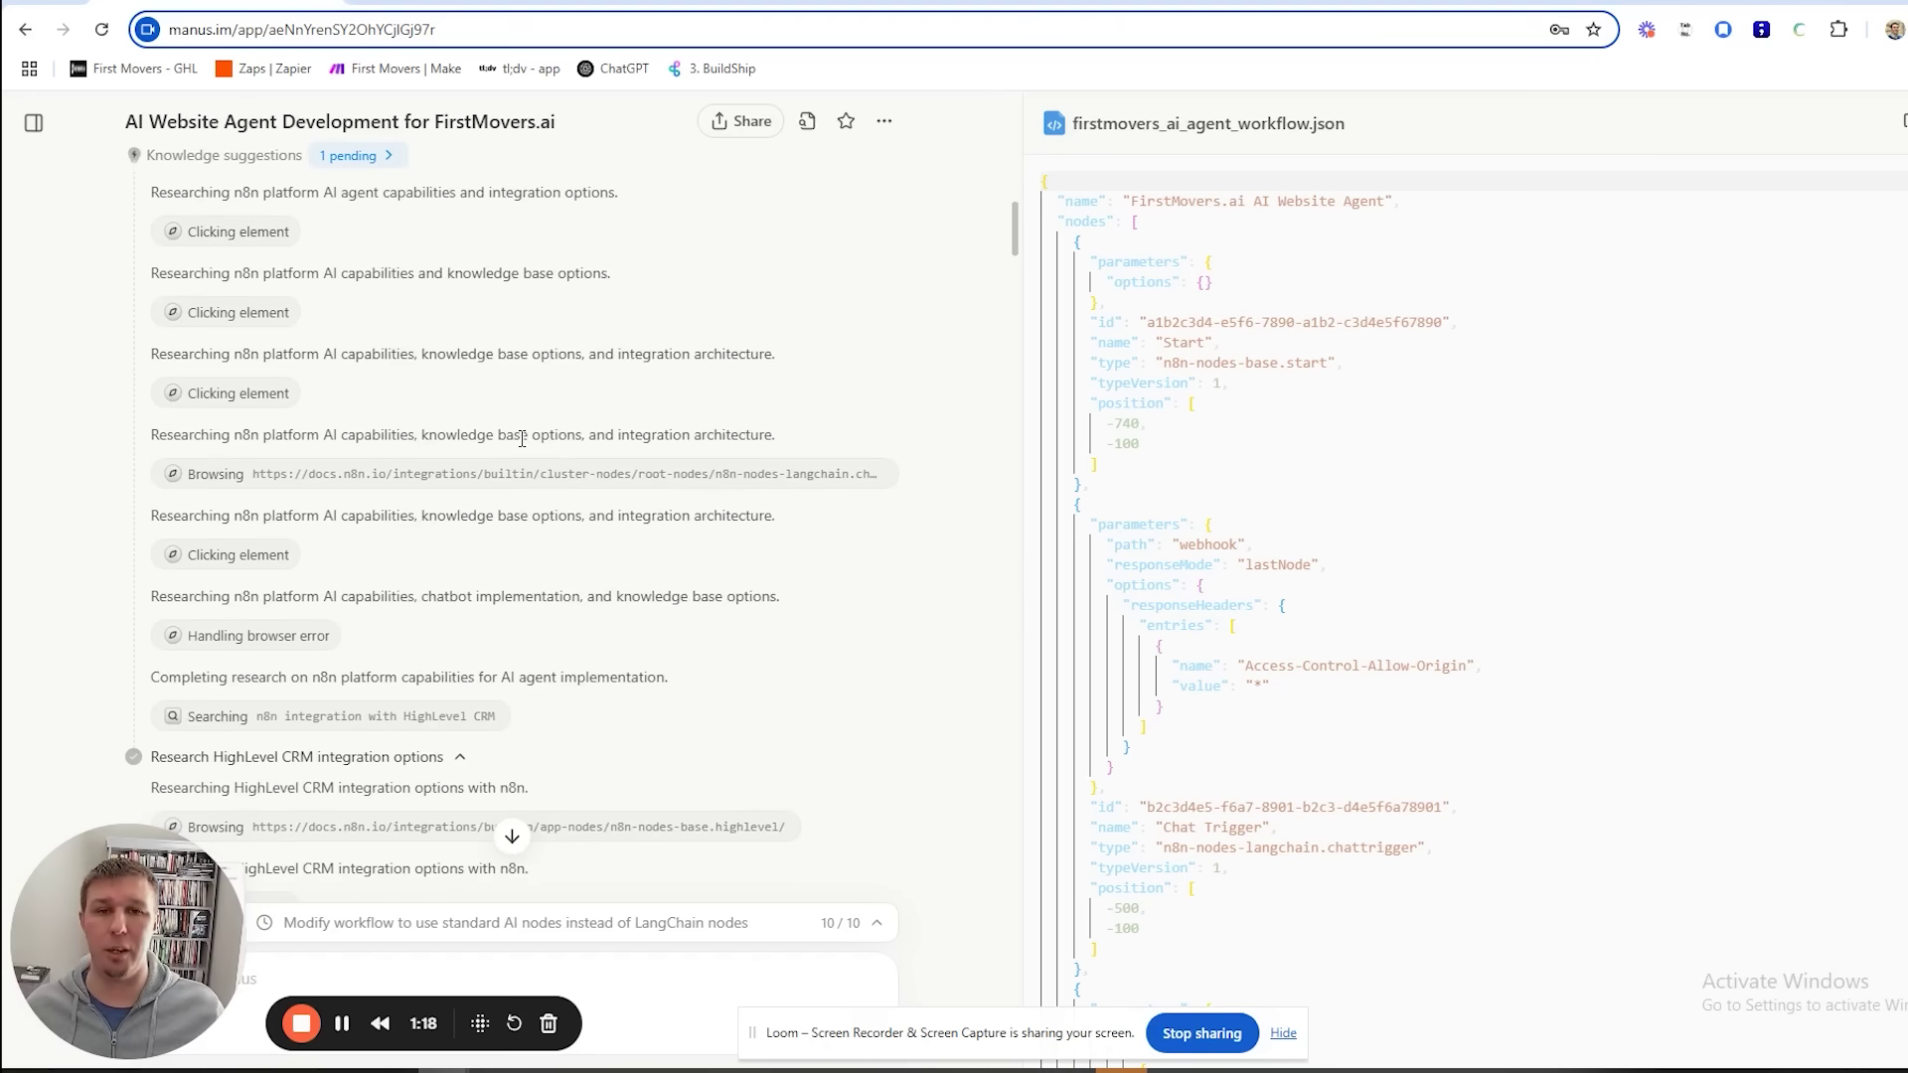
pyautogui.scroll(-3, 522, 428)
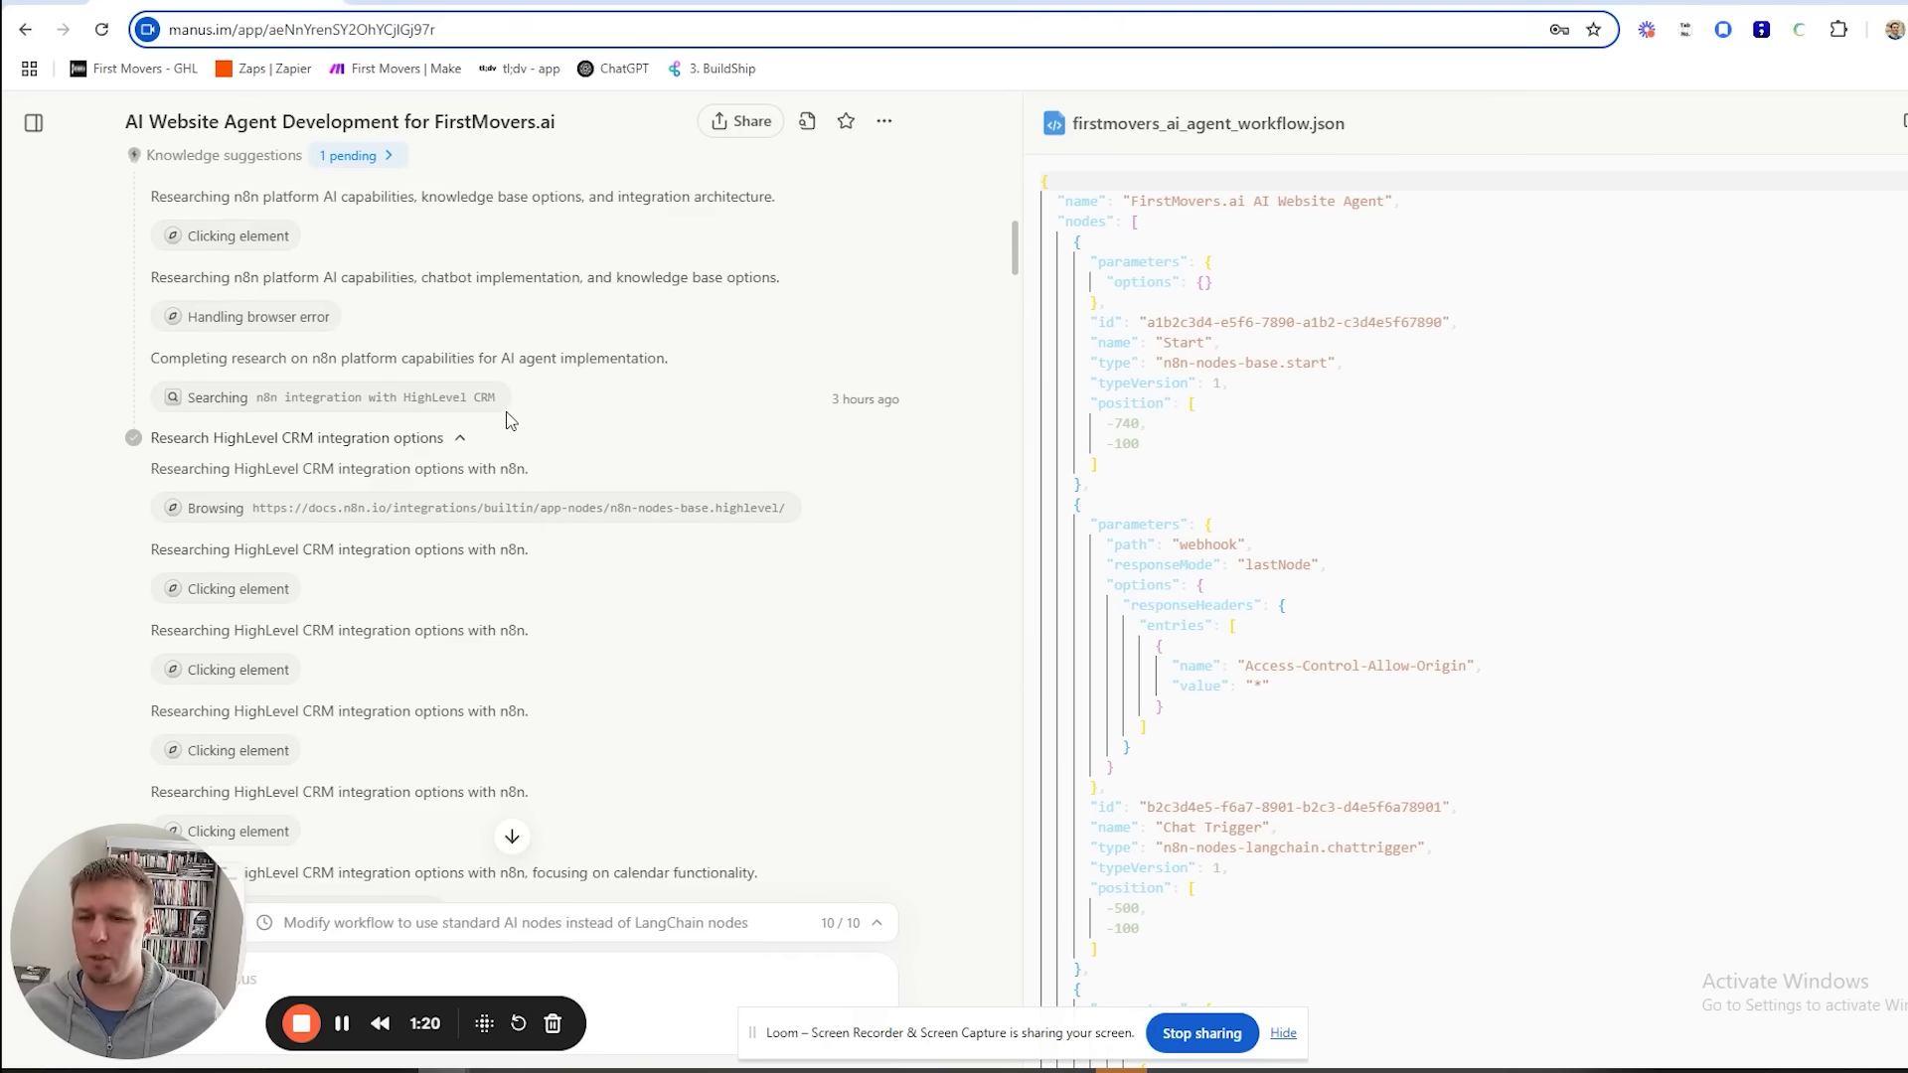
pyautogui.scroll(-2, 512, 415)
pyautogui.scroll(-6, 512, 416)
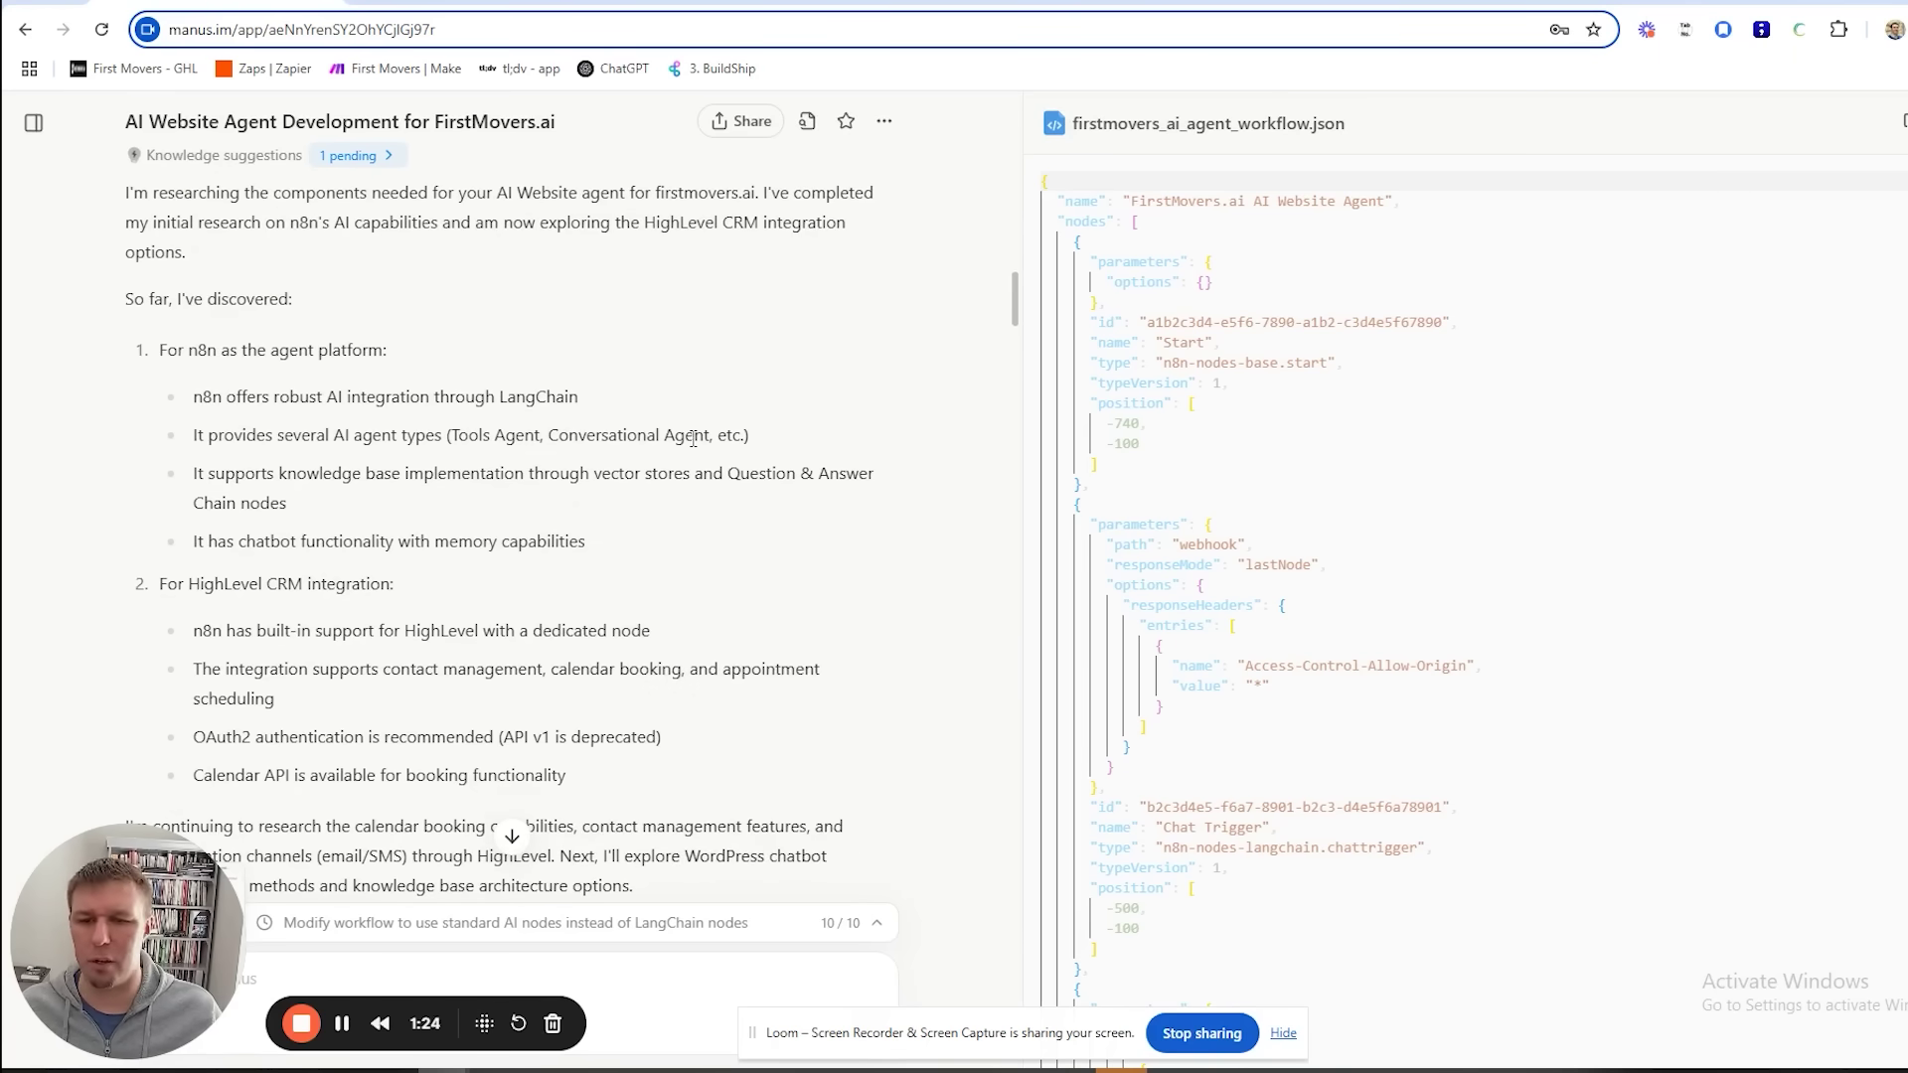
pyautogui.scroll(-4, 641, 409)
pyautogui.scroll(-2, 661, 467)
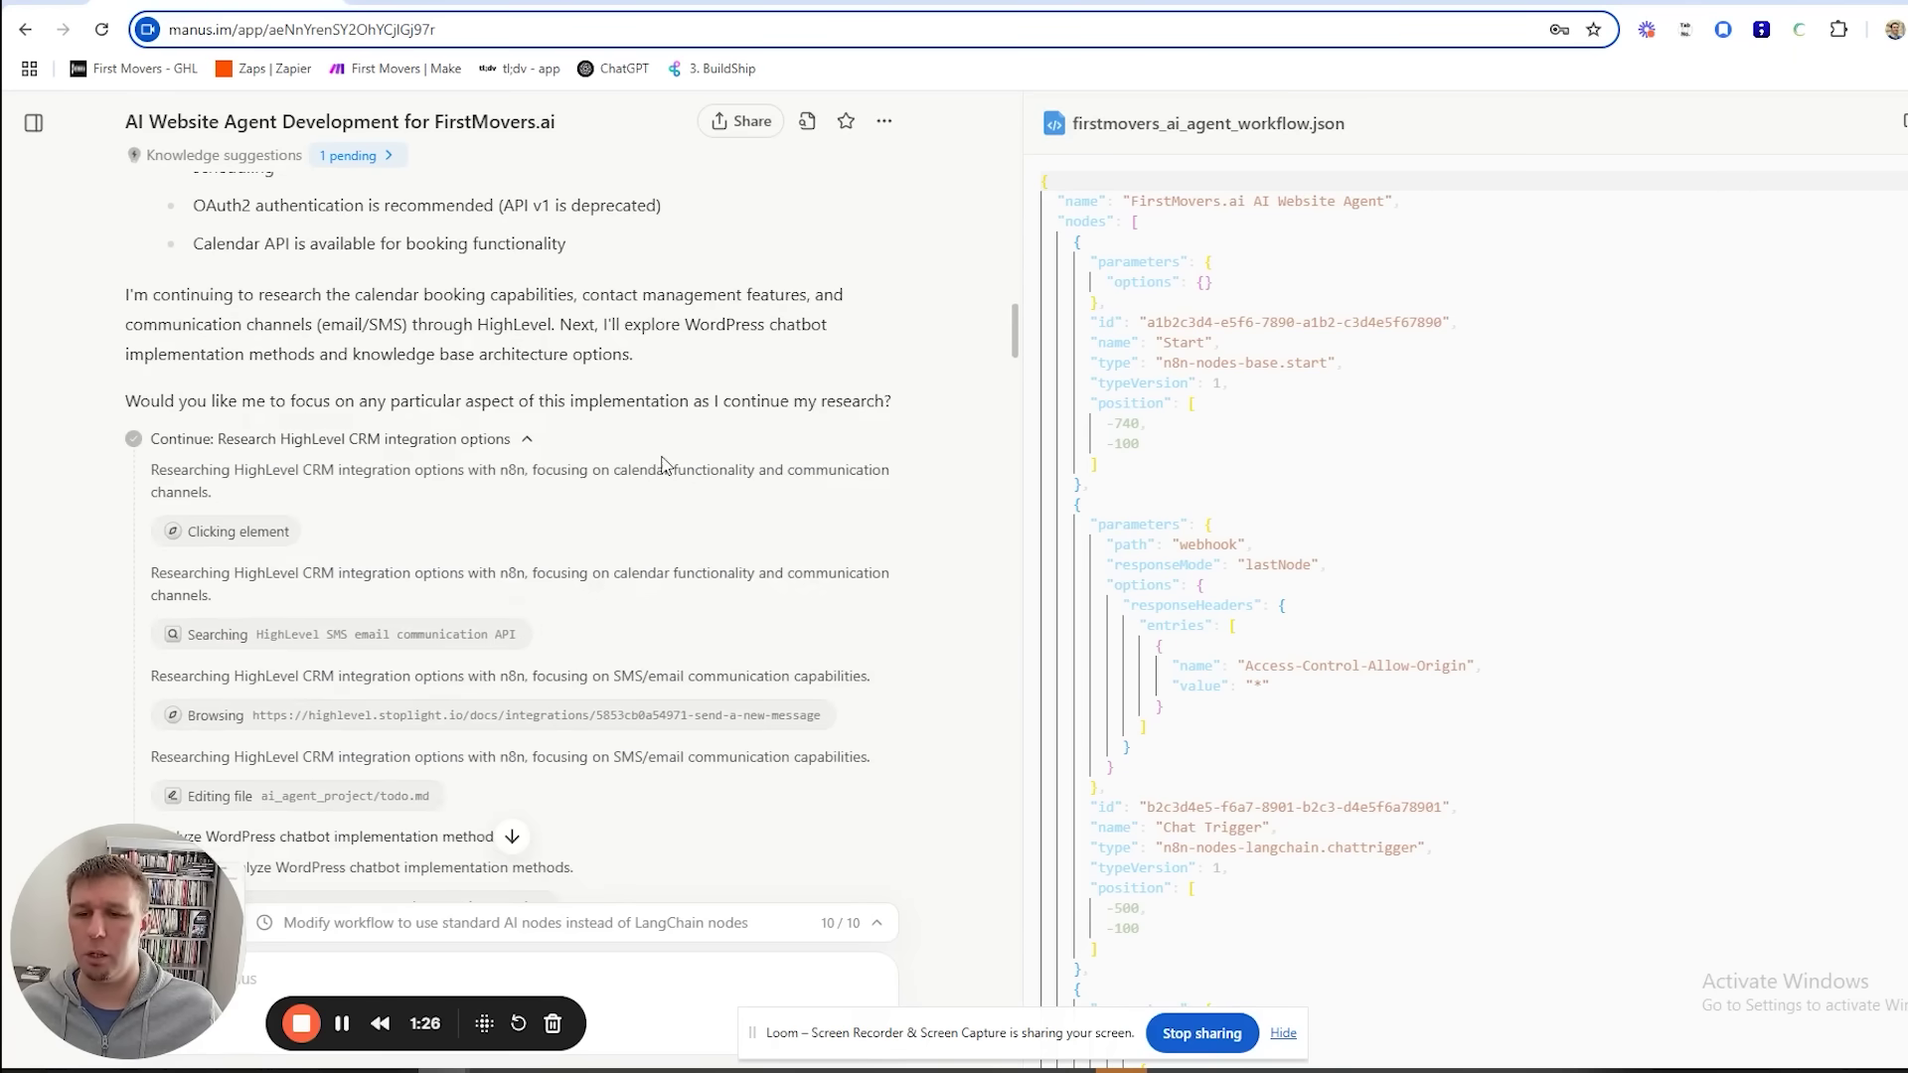
pyautogui.scroll(-10, 656, 465)
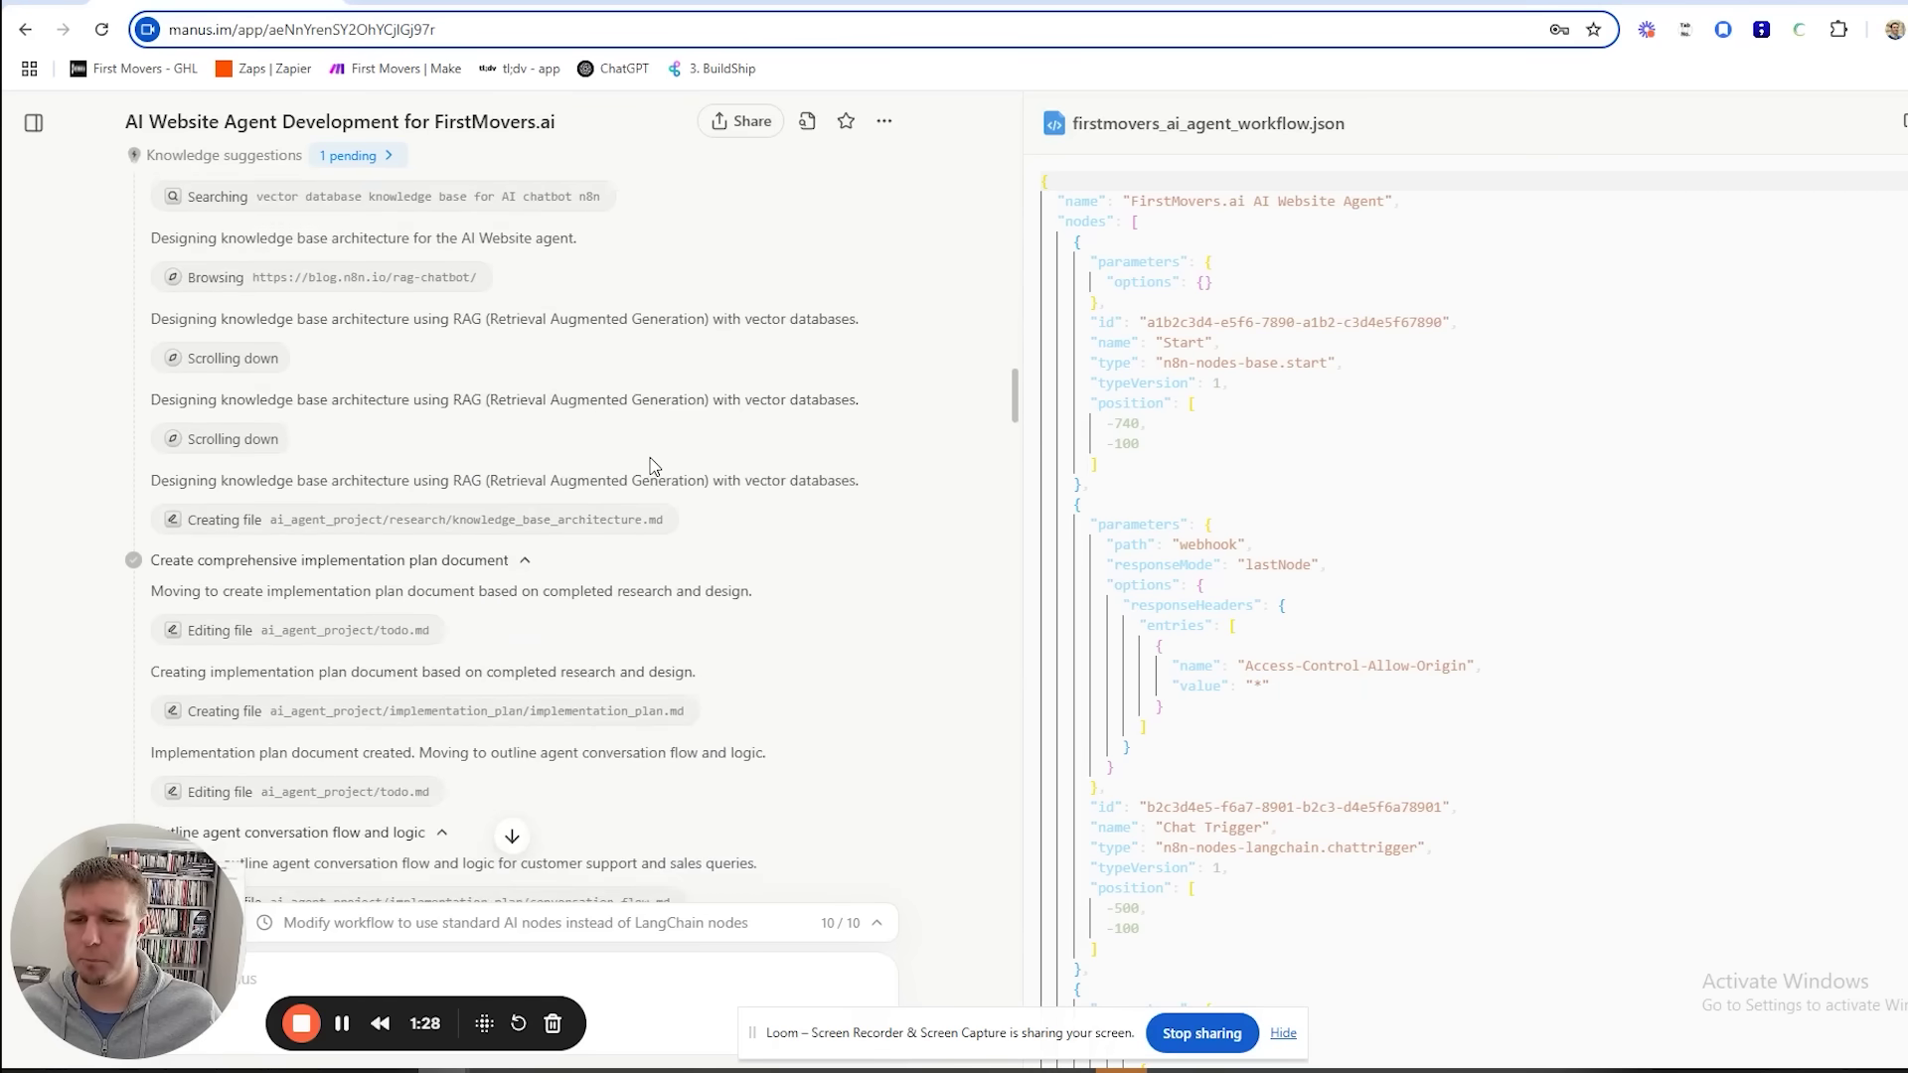
pyautogui.scroll(-10, 651, 467)
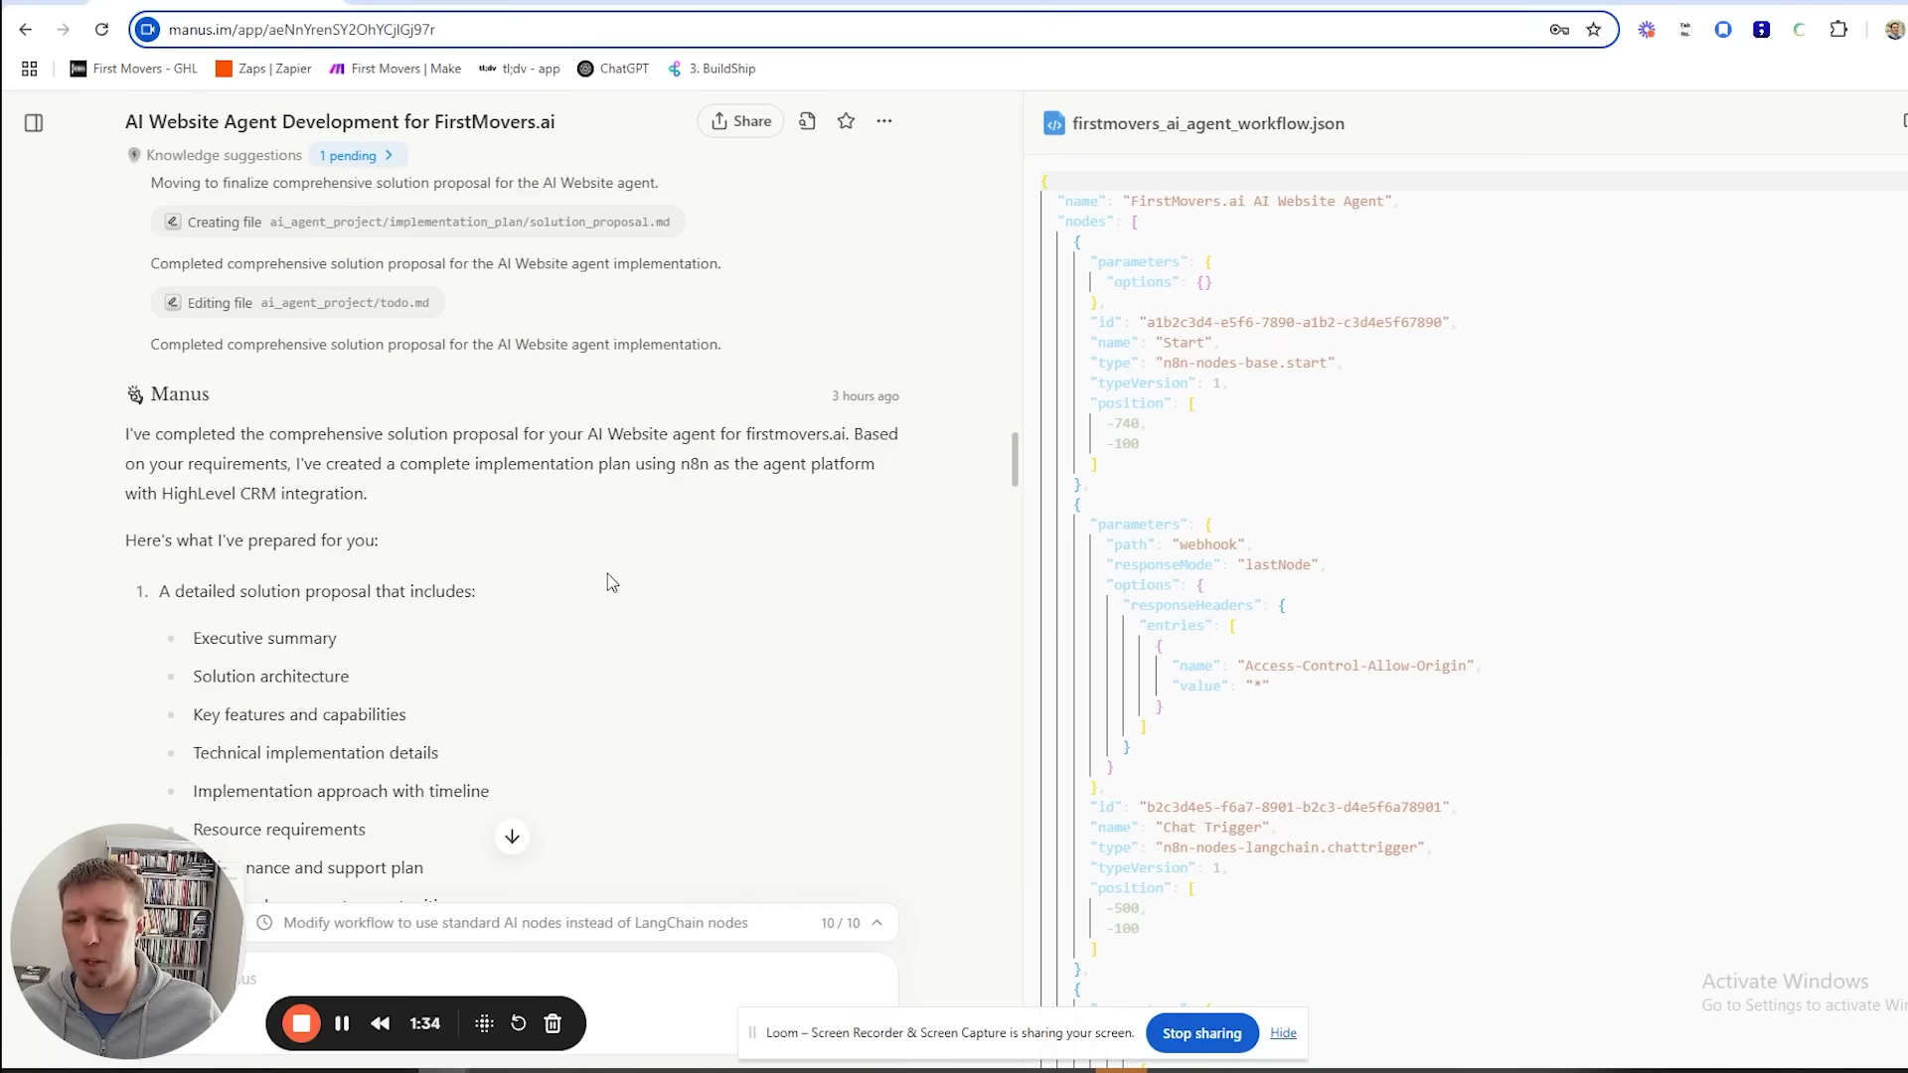
pyautogui.scroll(-10, 596, 581)
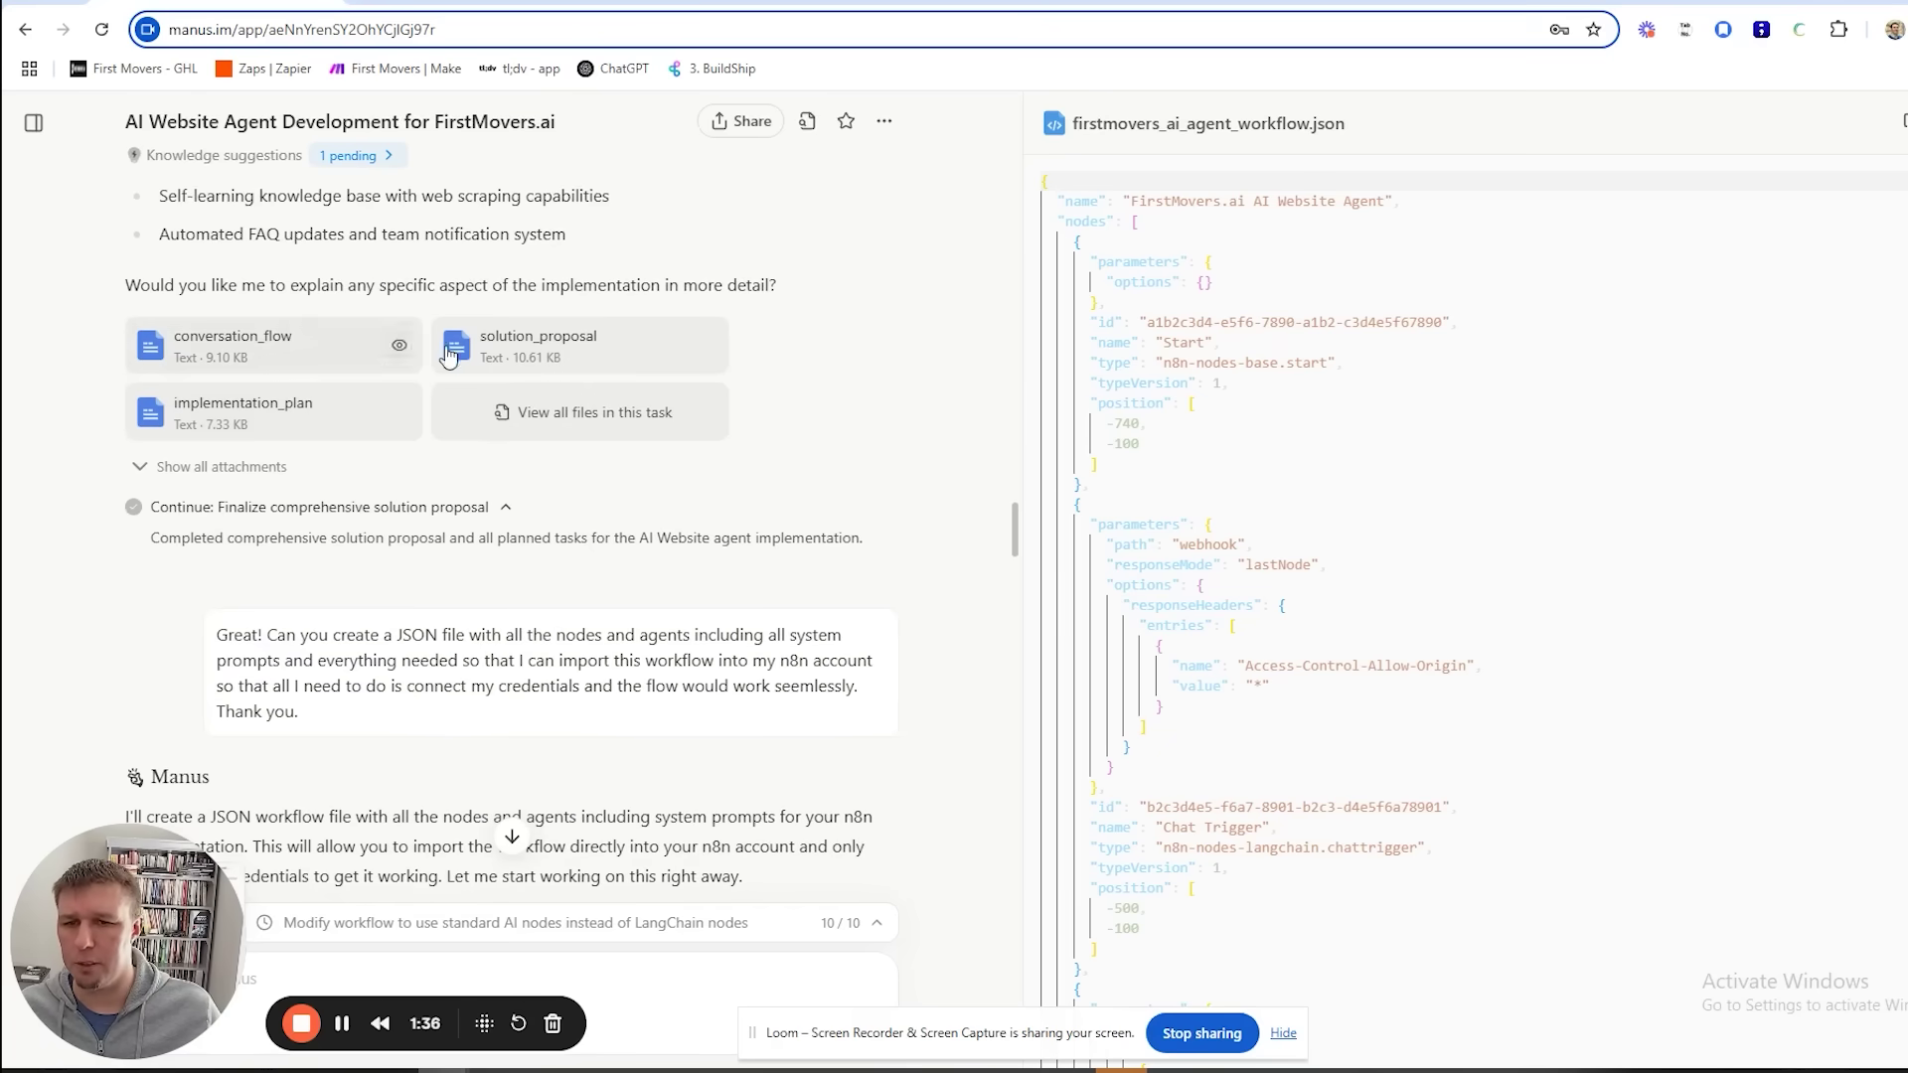
# Step: Open the solution_proposal document from the task files and read through it
pyautogui.click(598, 411)
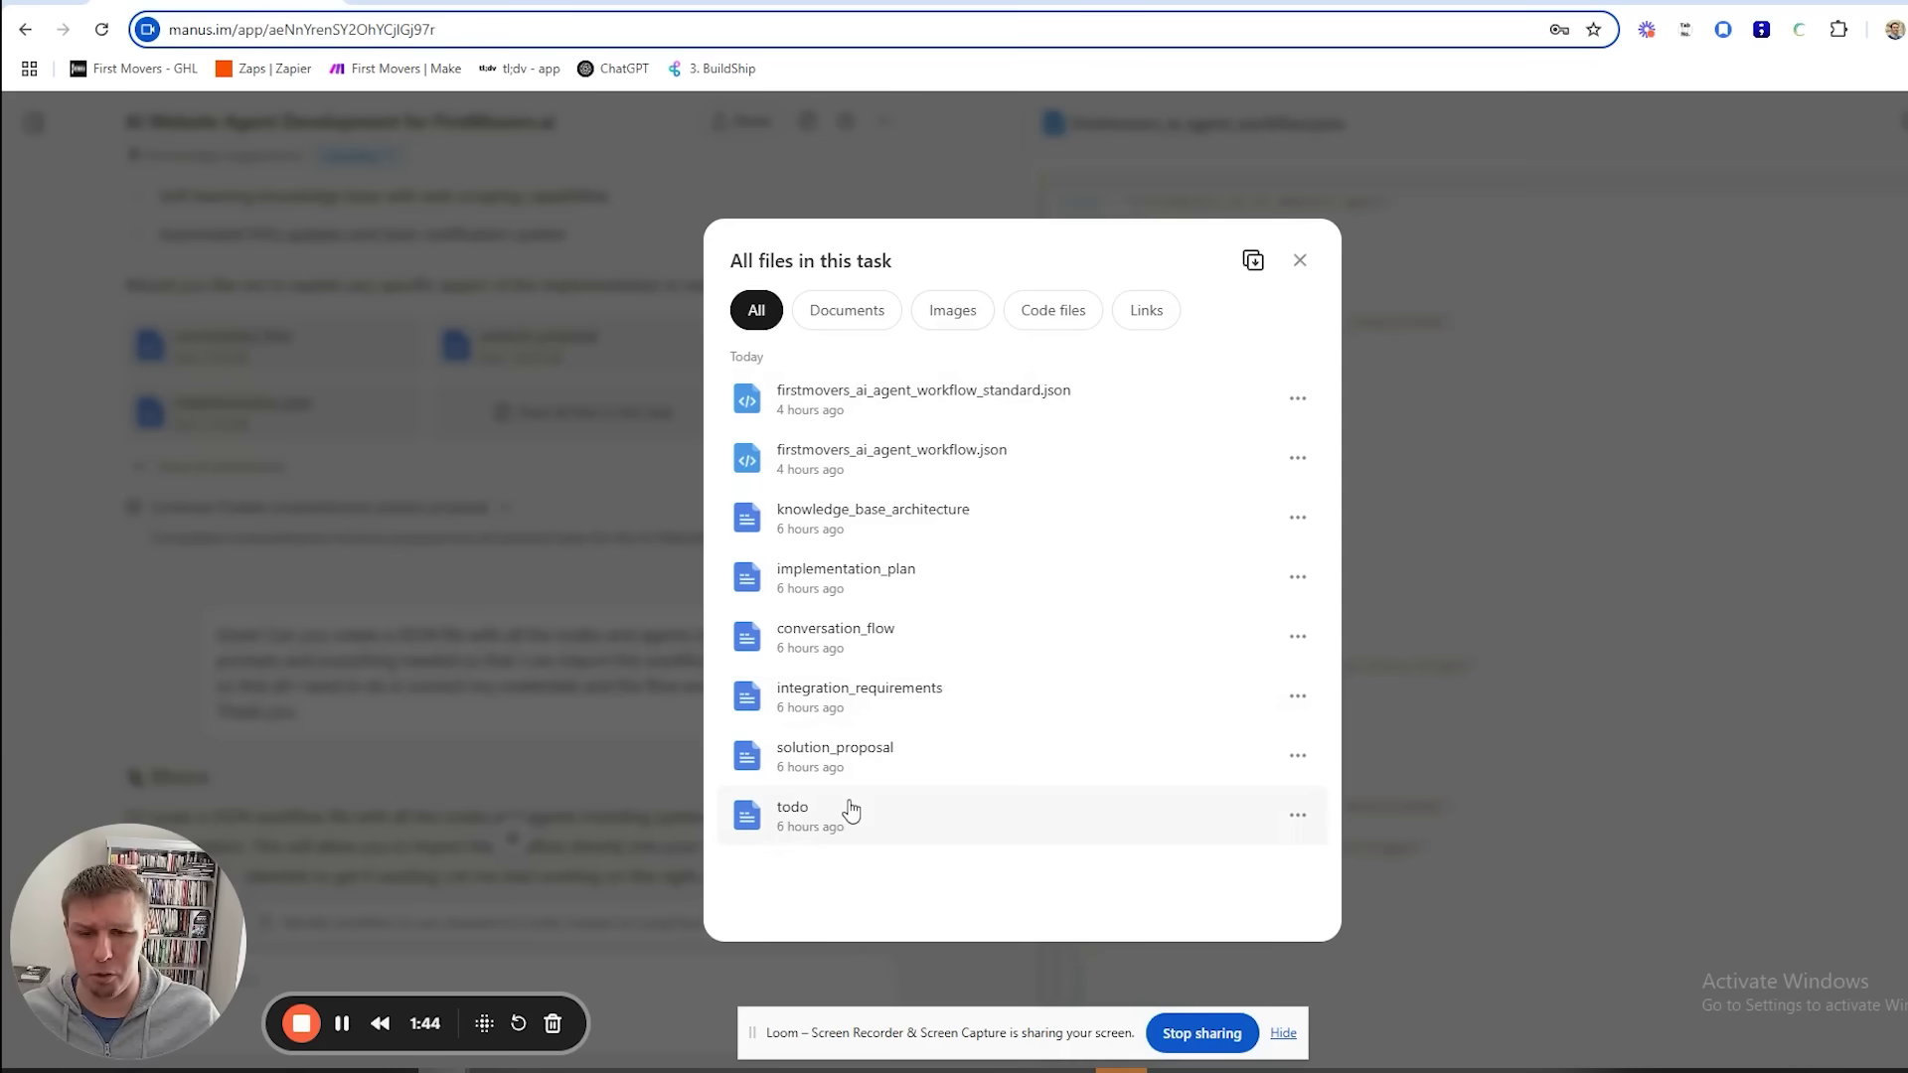
pyautogui.click(864, 757)
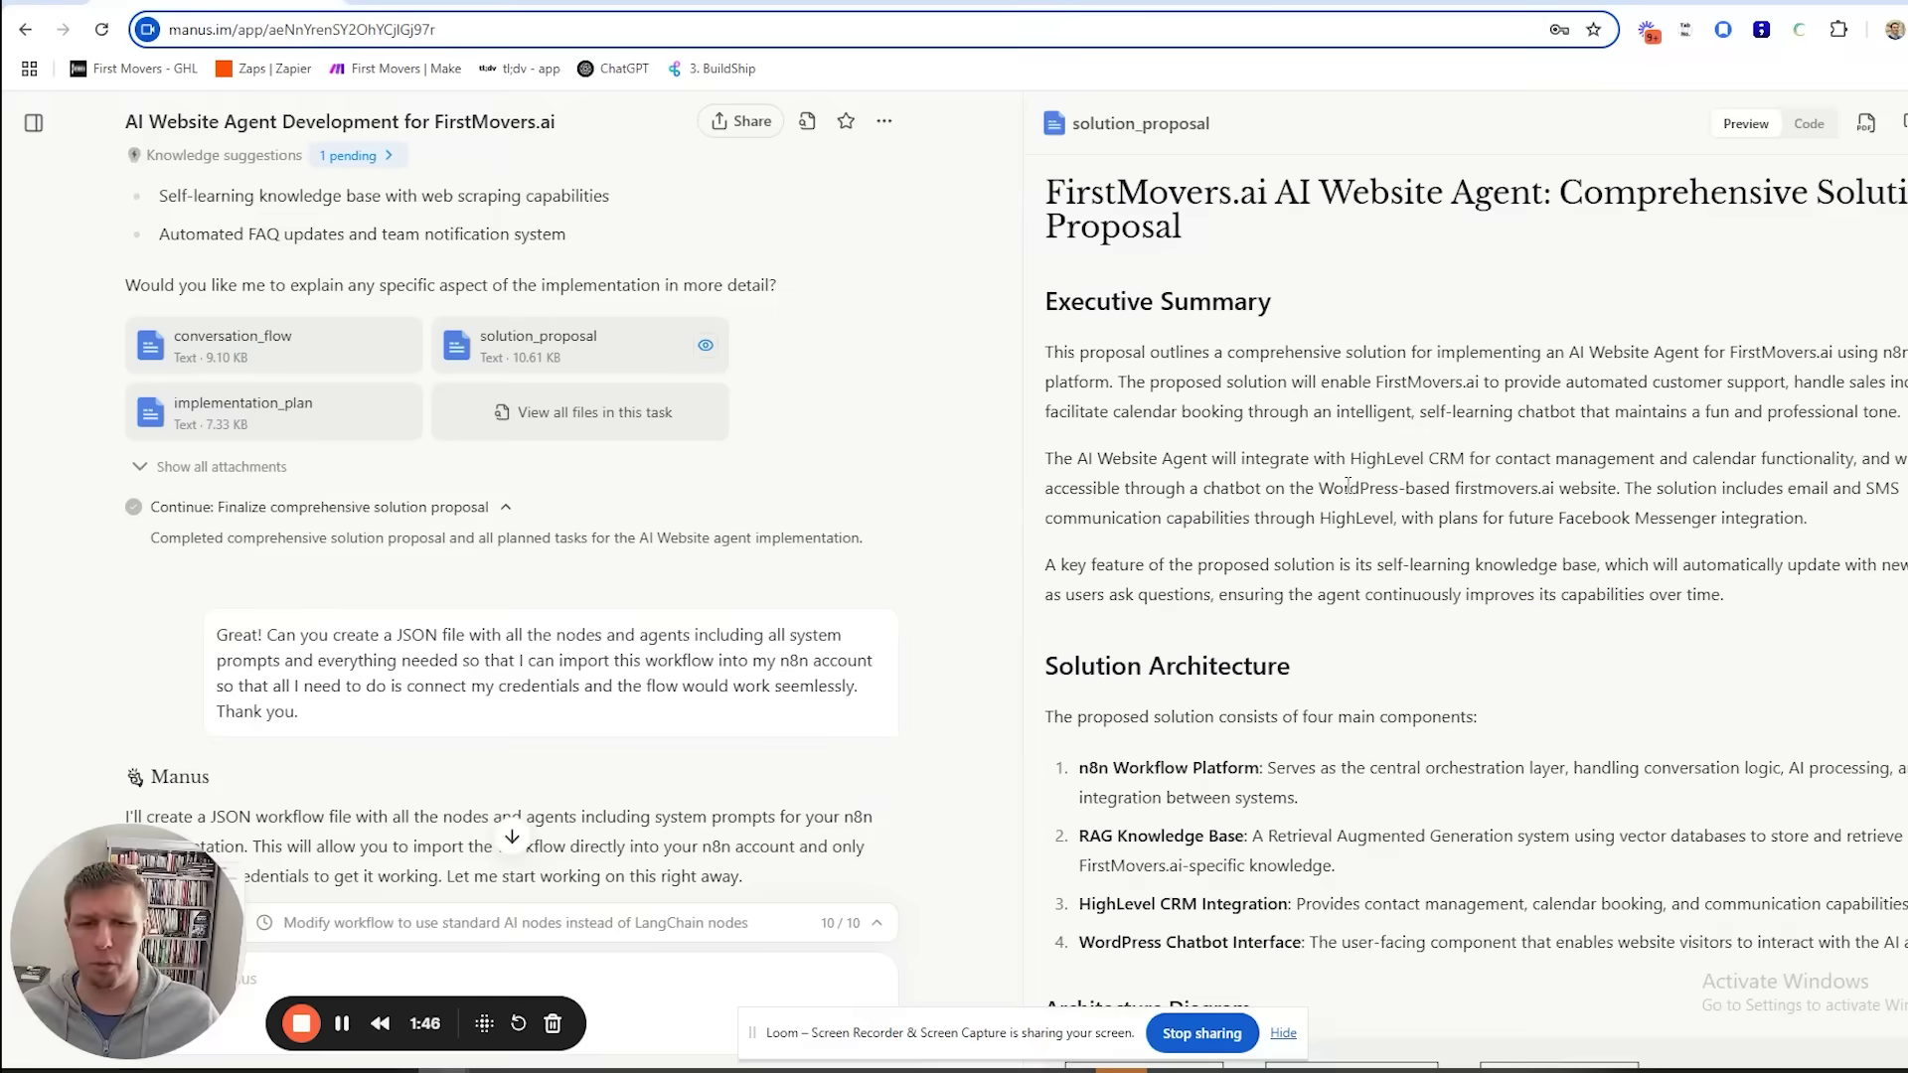
pyautogui.scroll(-8, 1371, 512)
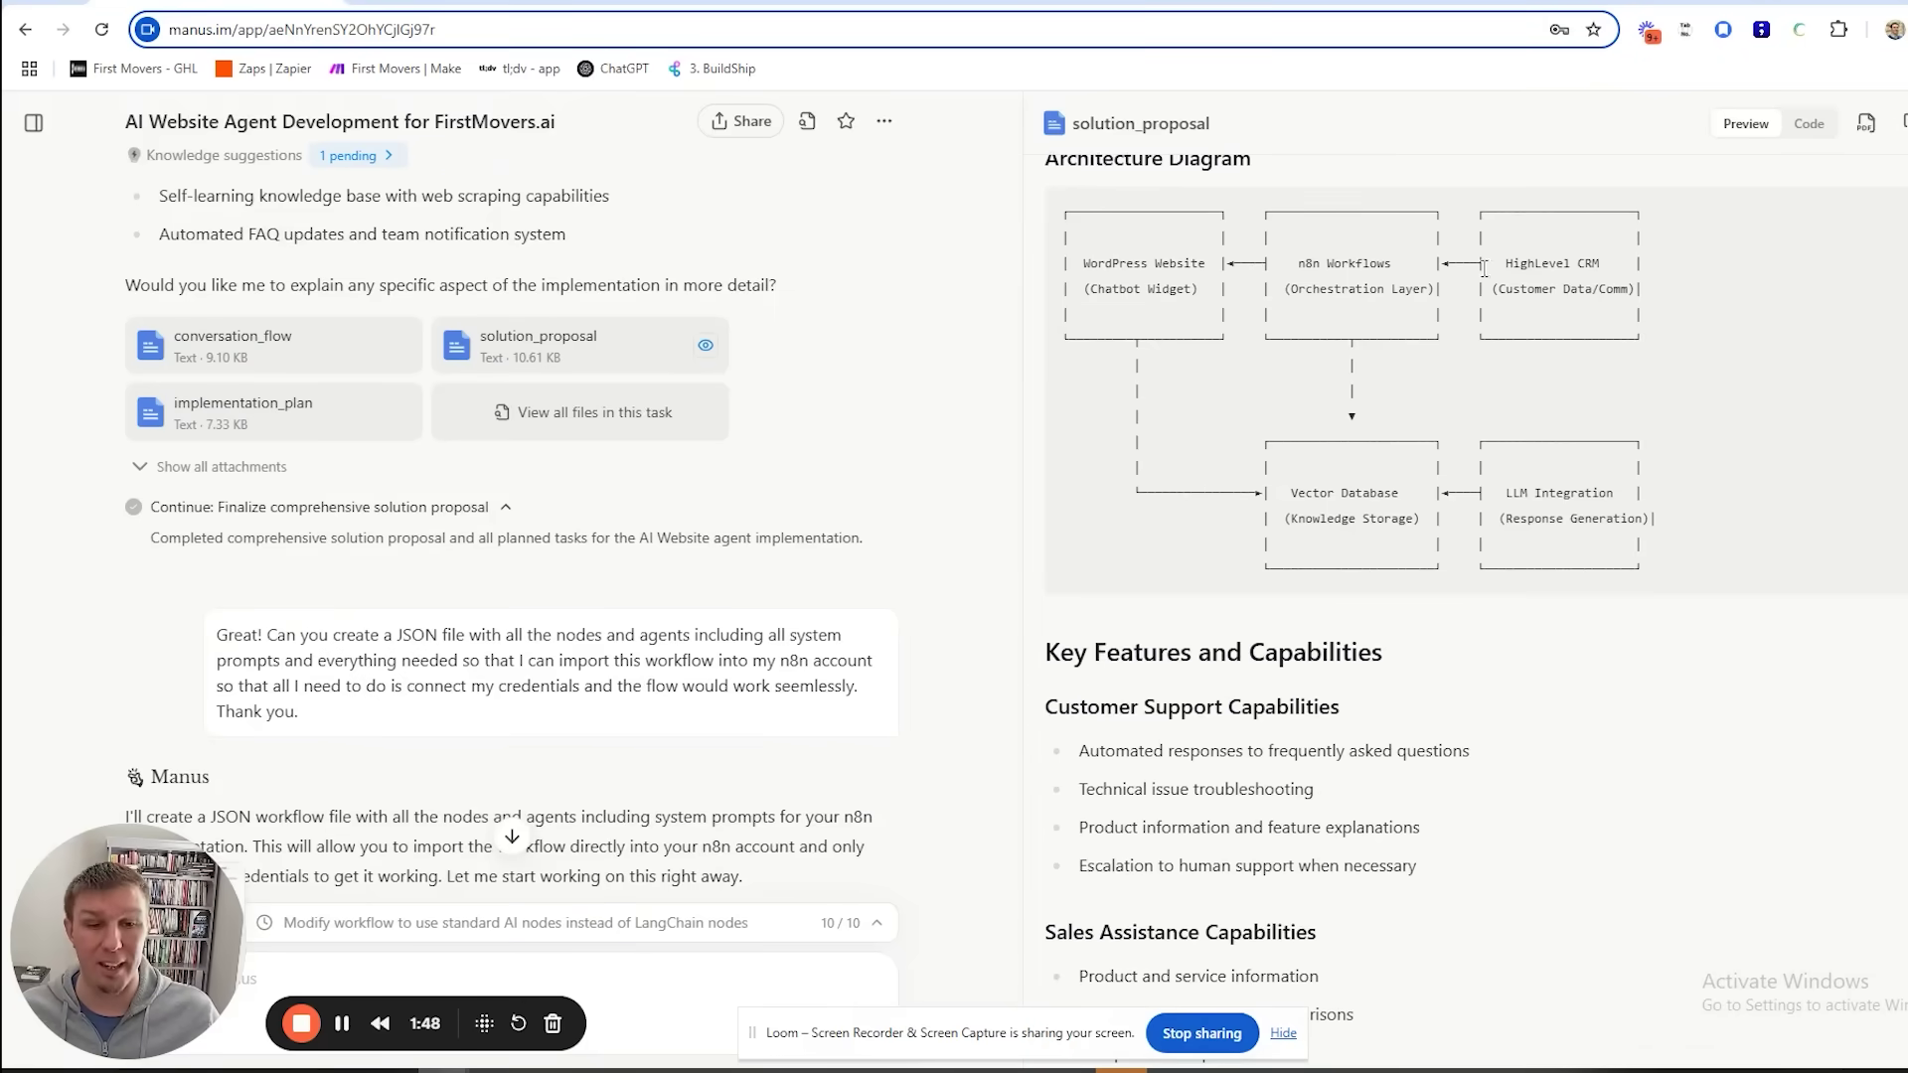
pyautogui.scroll(-5, 1391, 497)
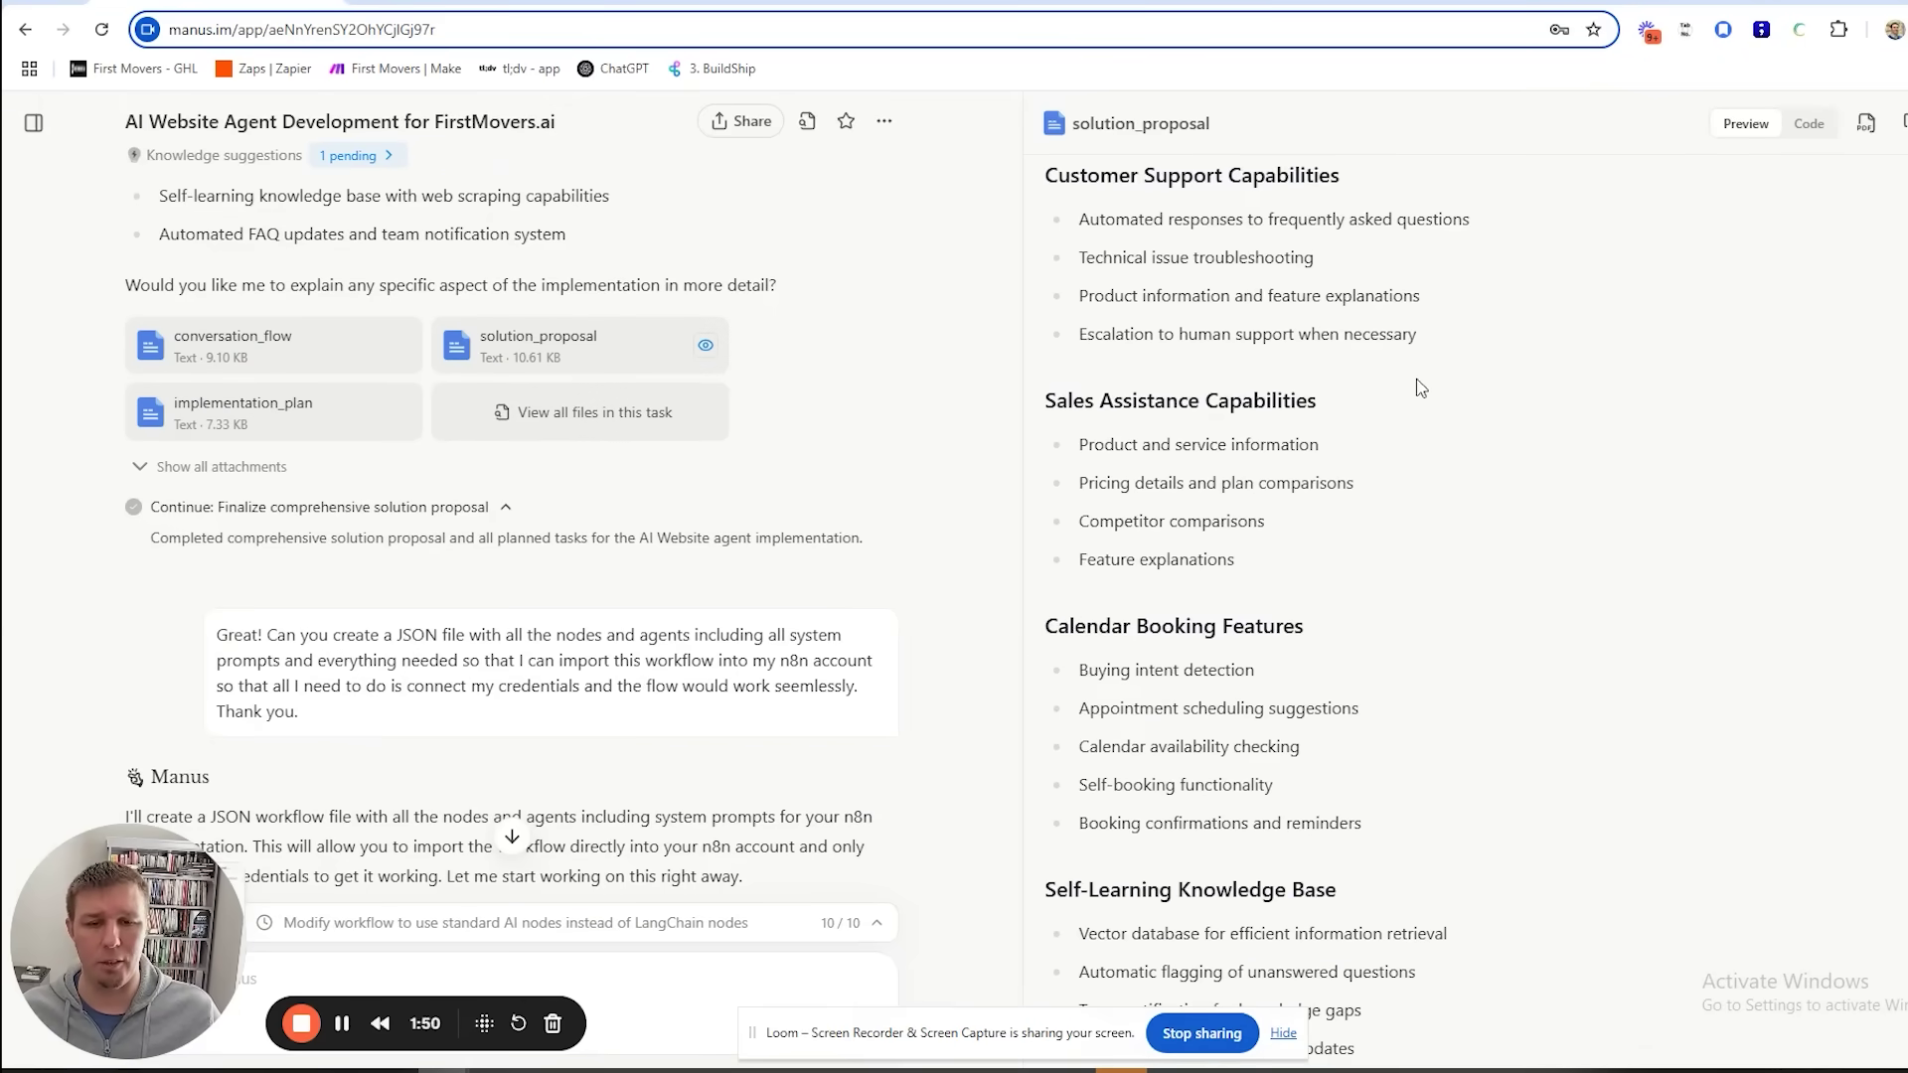
pyautogui.scroll(-4, 1419, 397)
pyautogui.scroll(-8, 1419, 402)
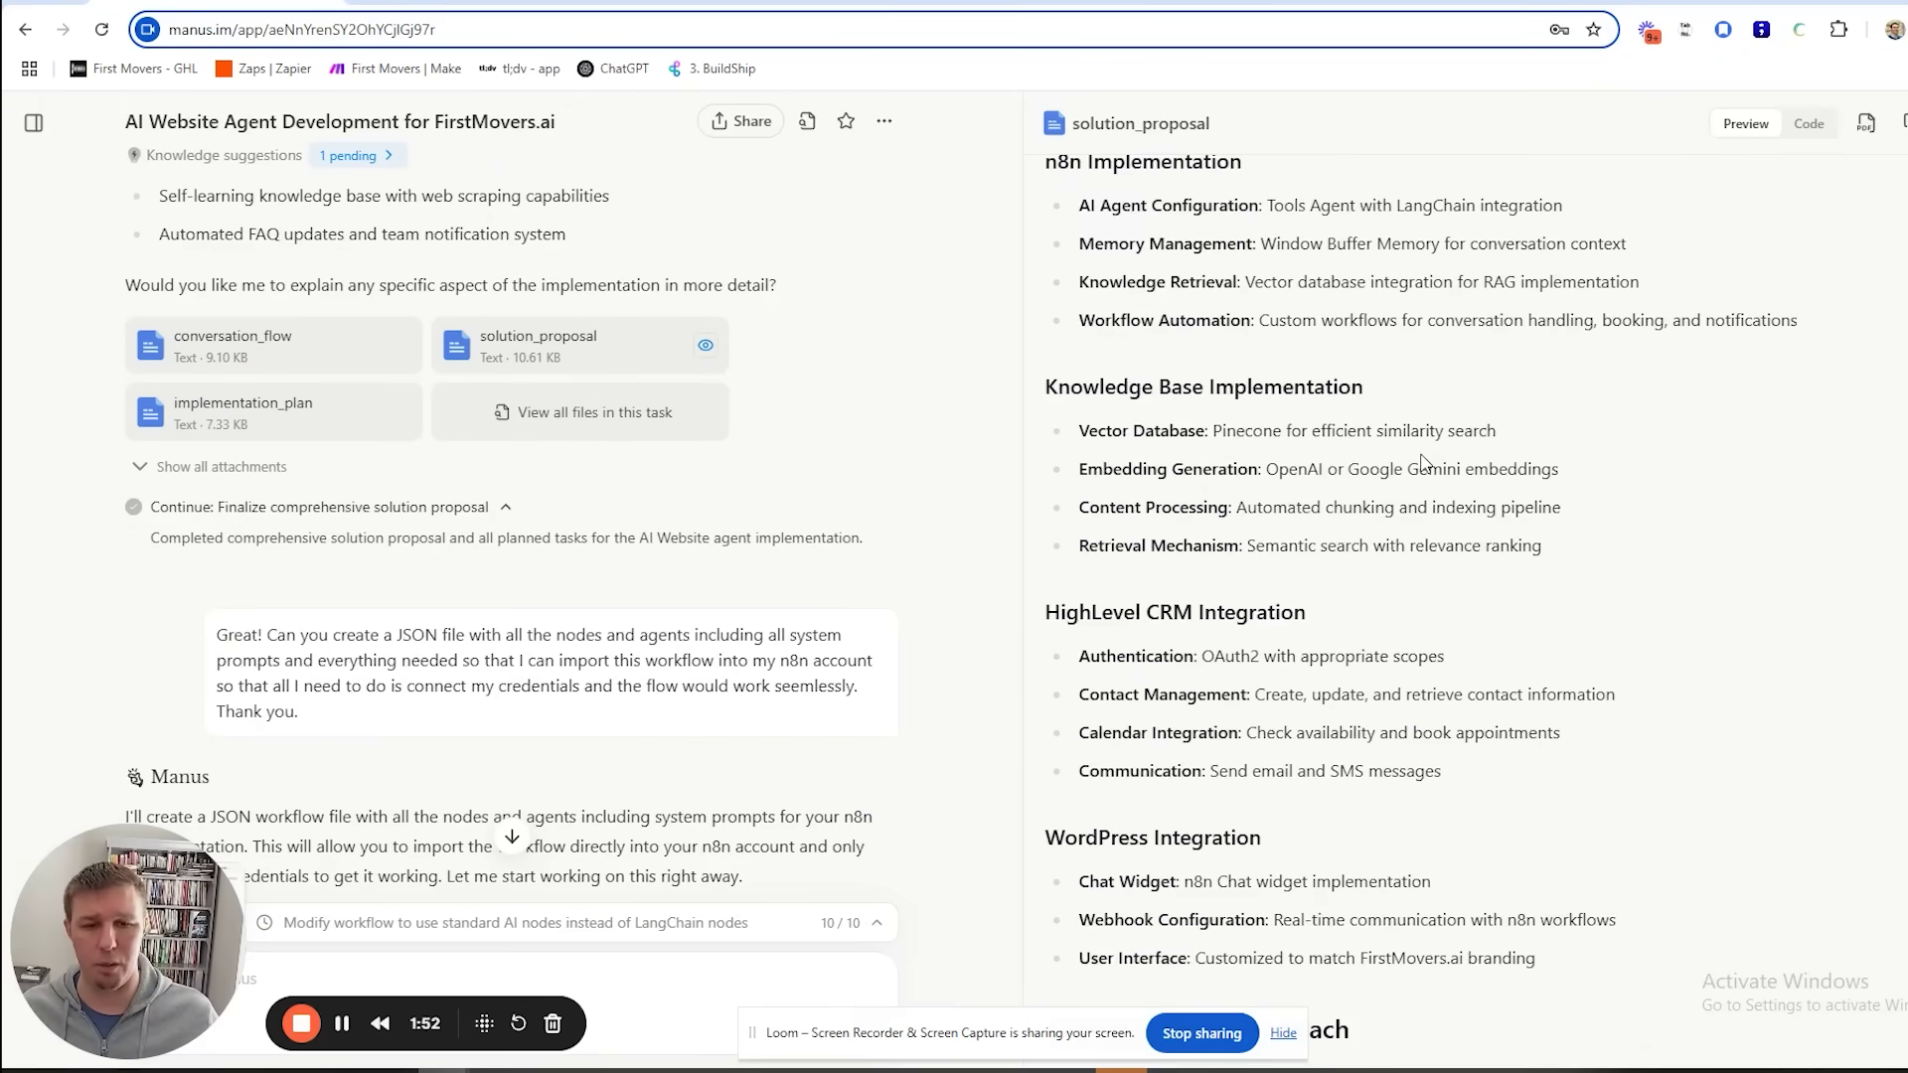
pyautogui.scroll(-8, 1423, 459)
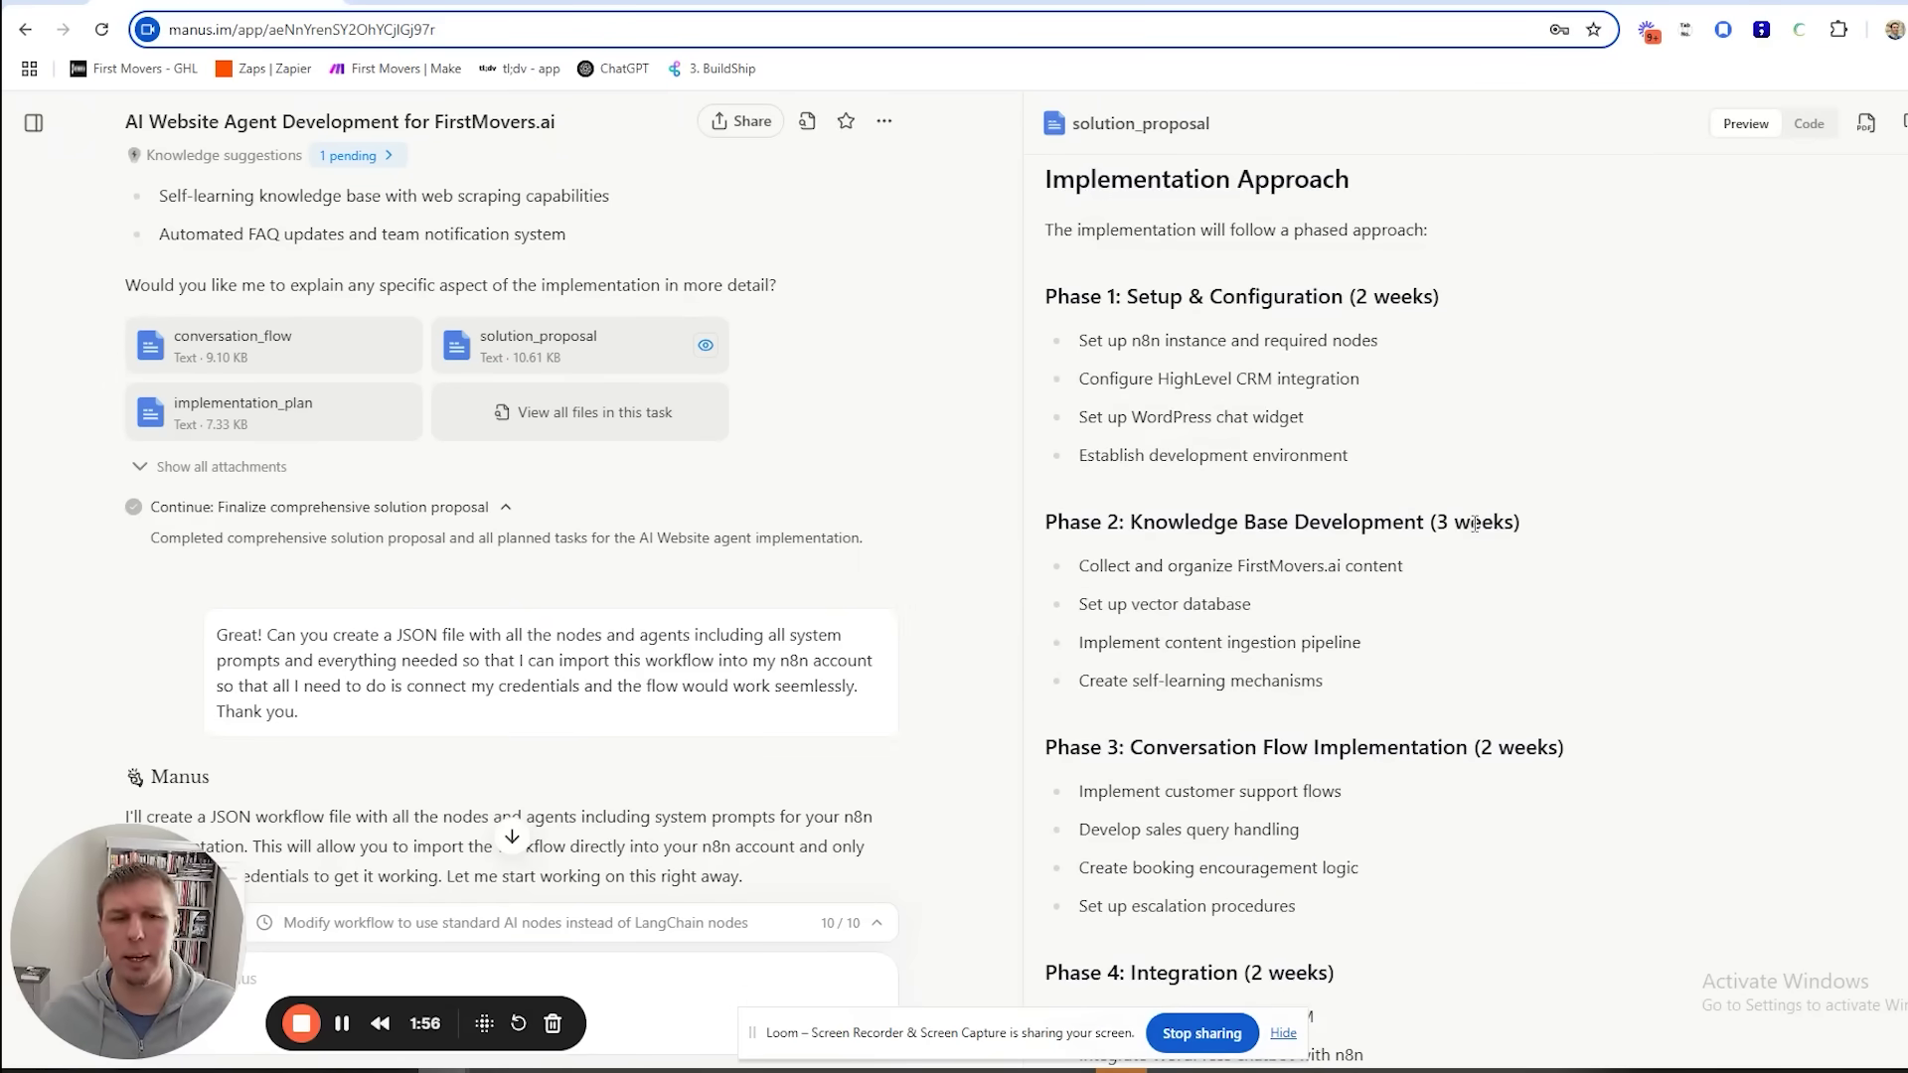
pyautogui.scroll(-8, 1490, 556)
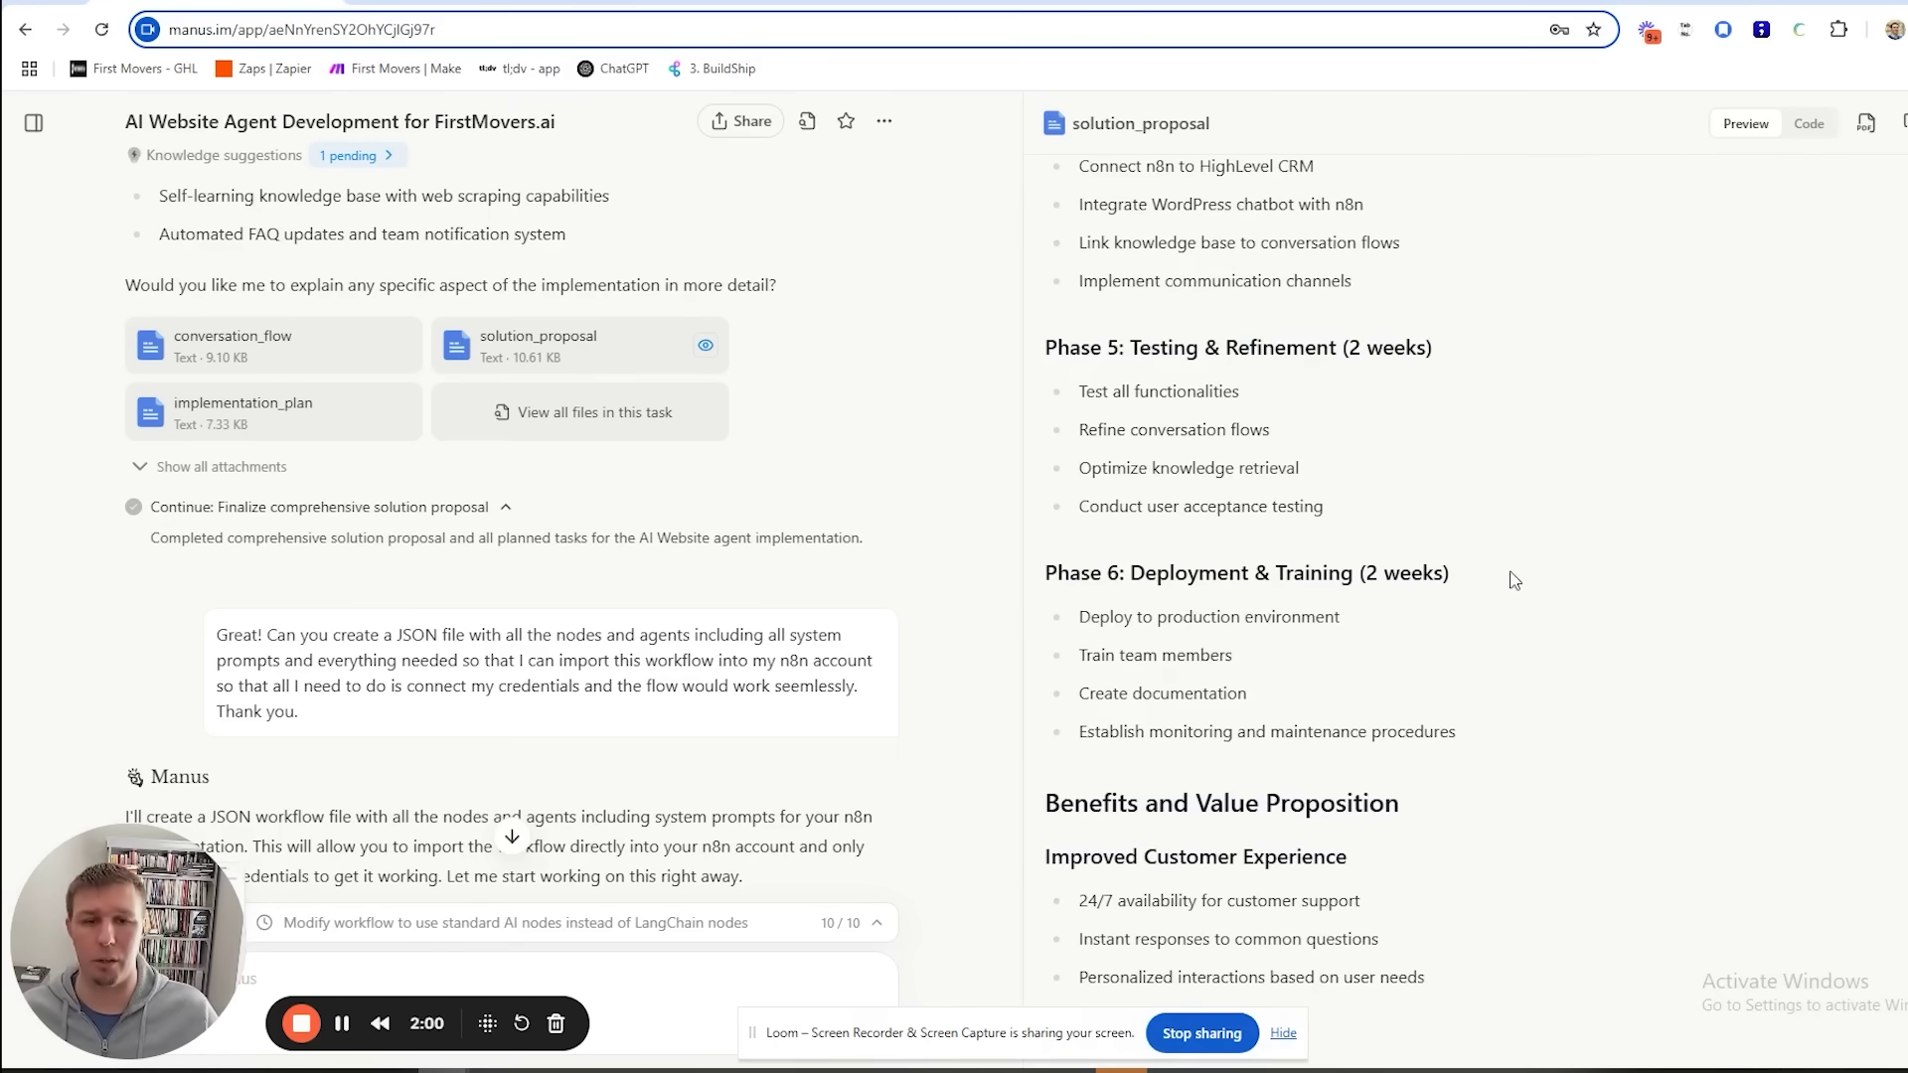
pyautogui.scroll(-8, 1512, 587)
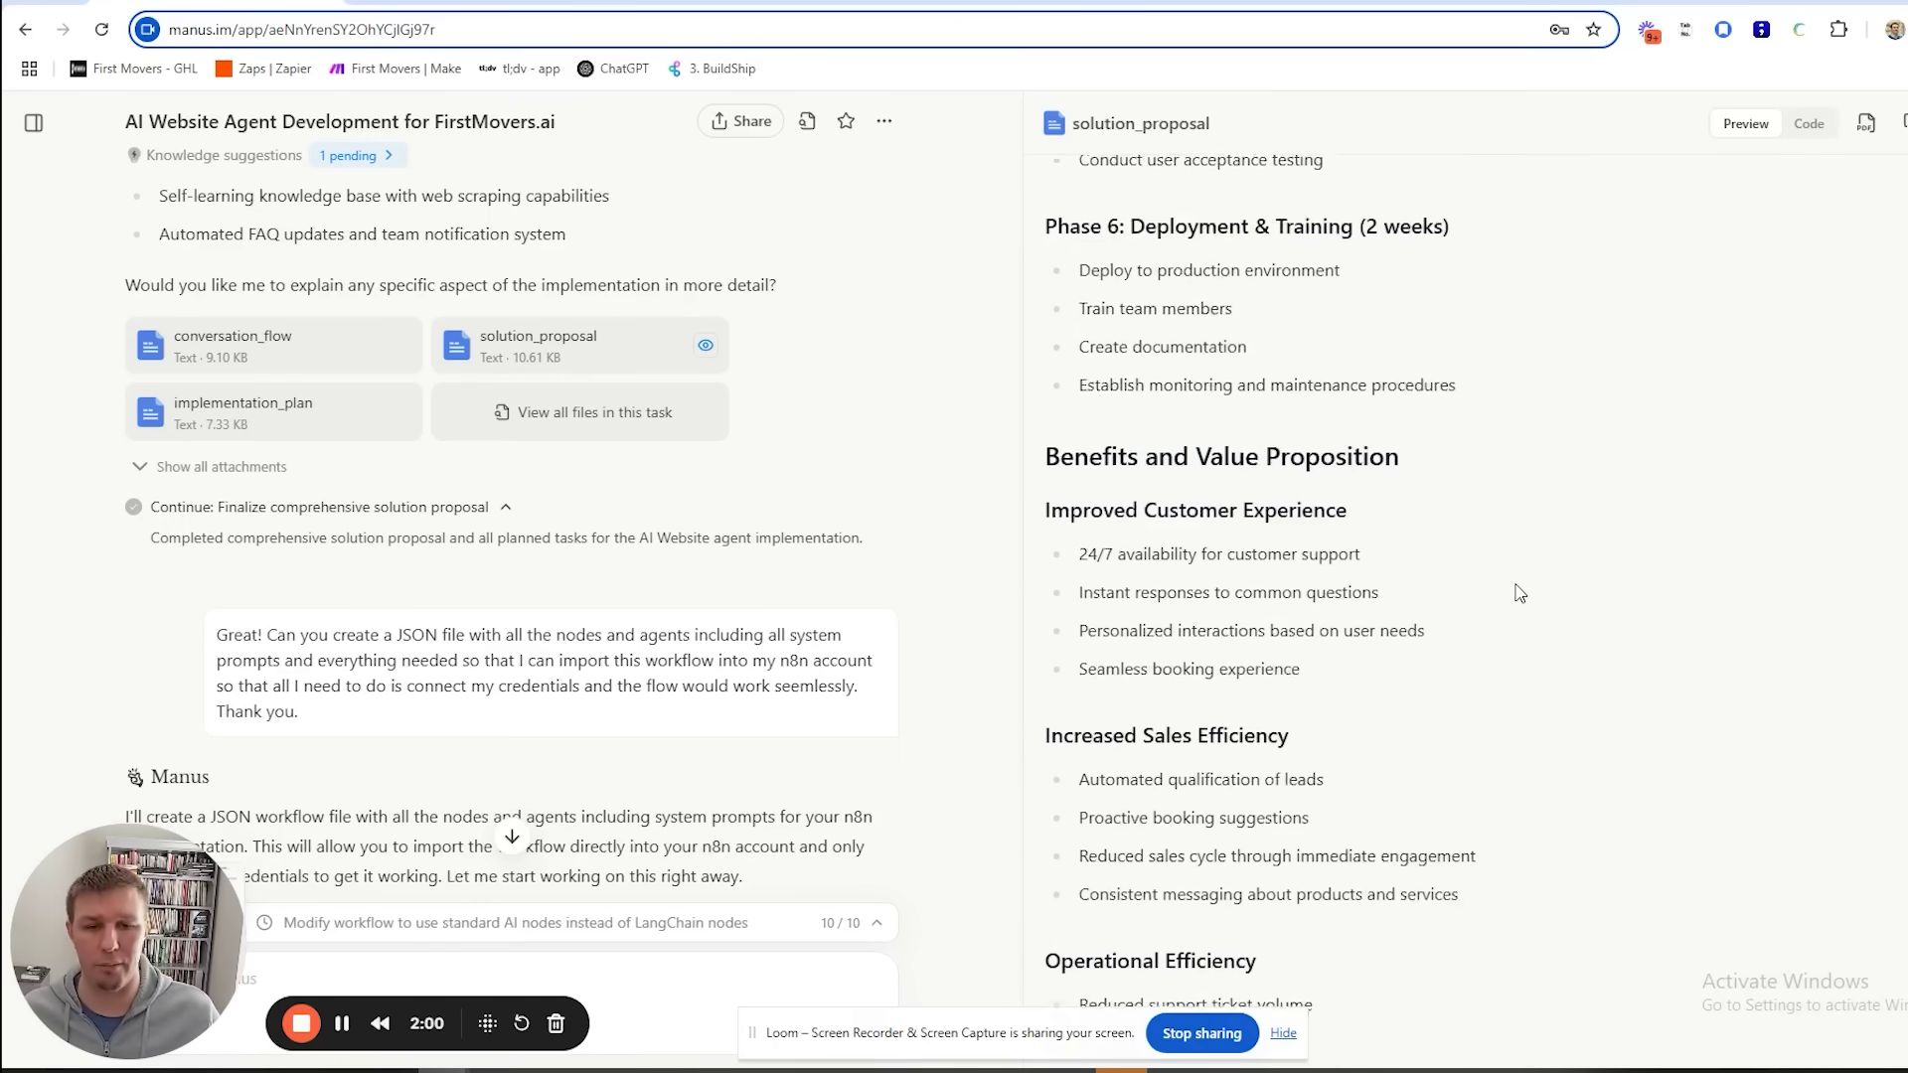
# Step: Open the conversation_flow document and scroll through its contents
pyautogui.click(573, 412)
pyautogui.click(861, 651)
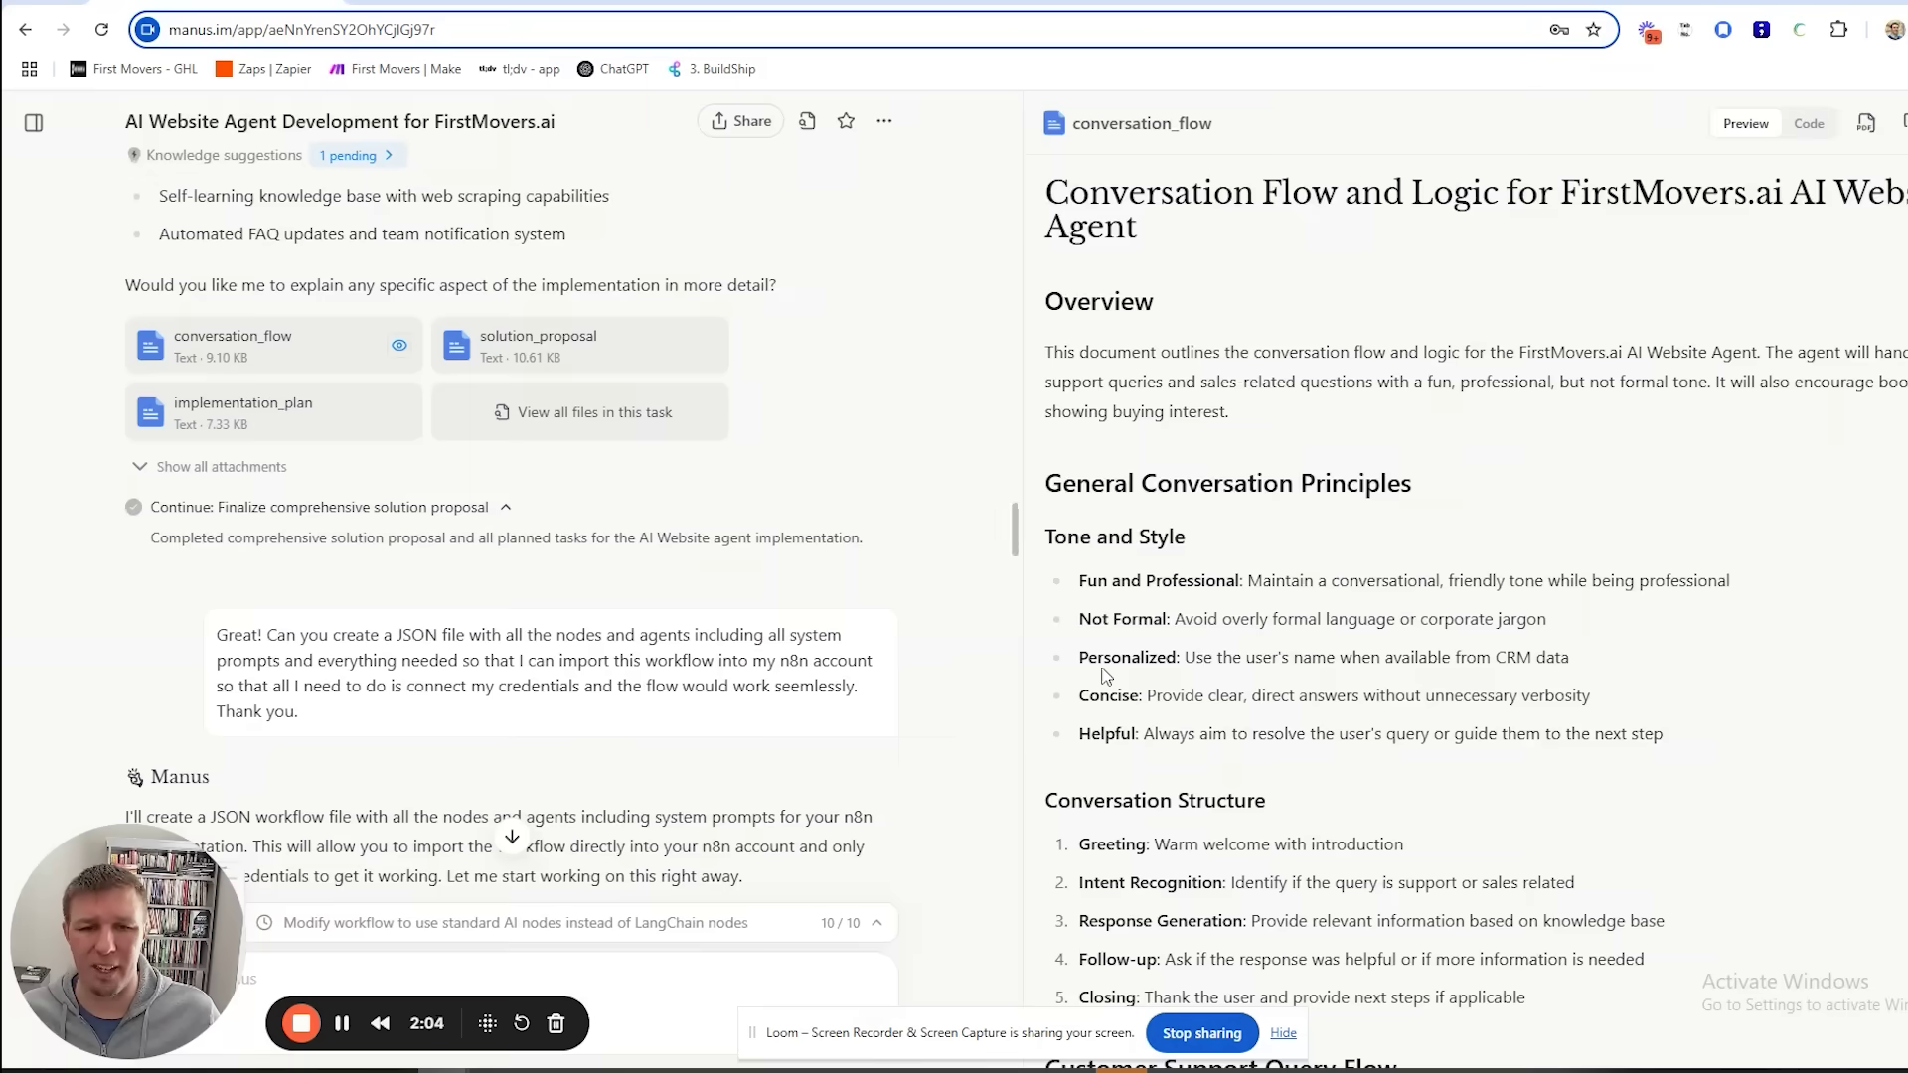
pyautogui.scroll(-4, 1570, 518)
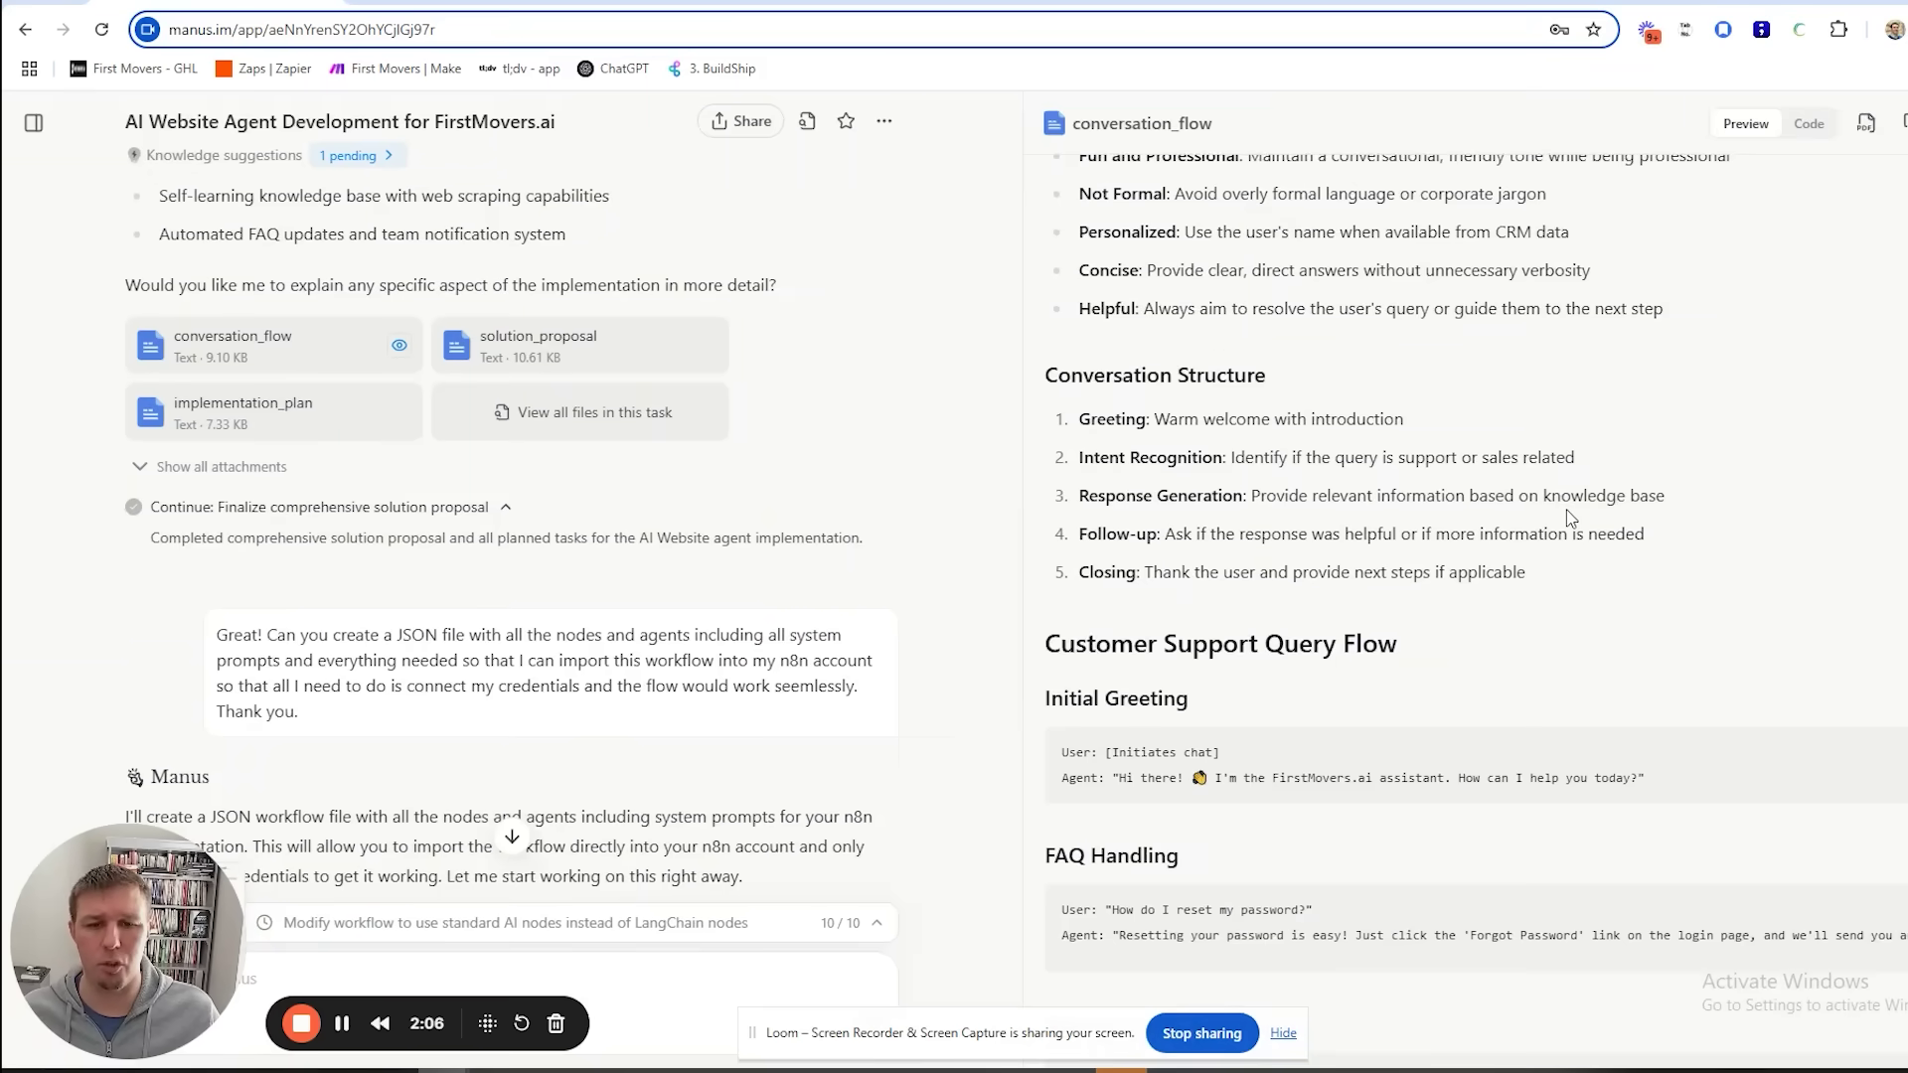
pyautogui.scroll(-4, 1570, 518)
pyautogui.scroll(-3, 1478, 494)
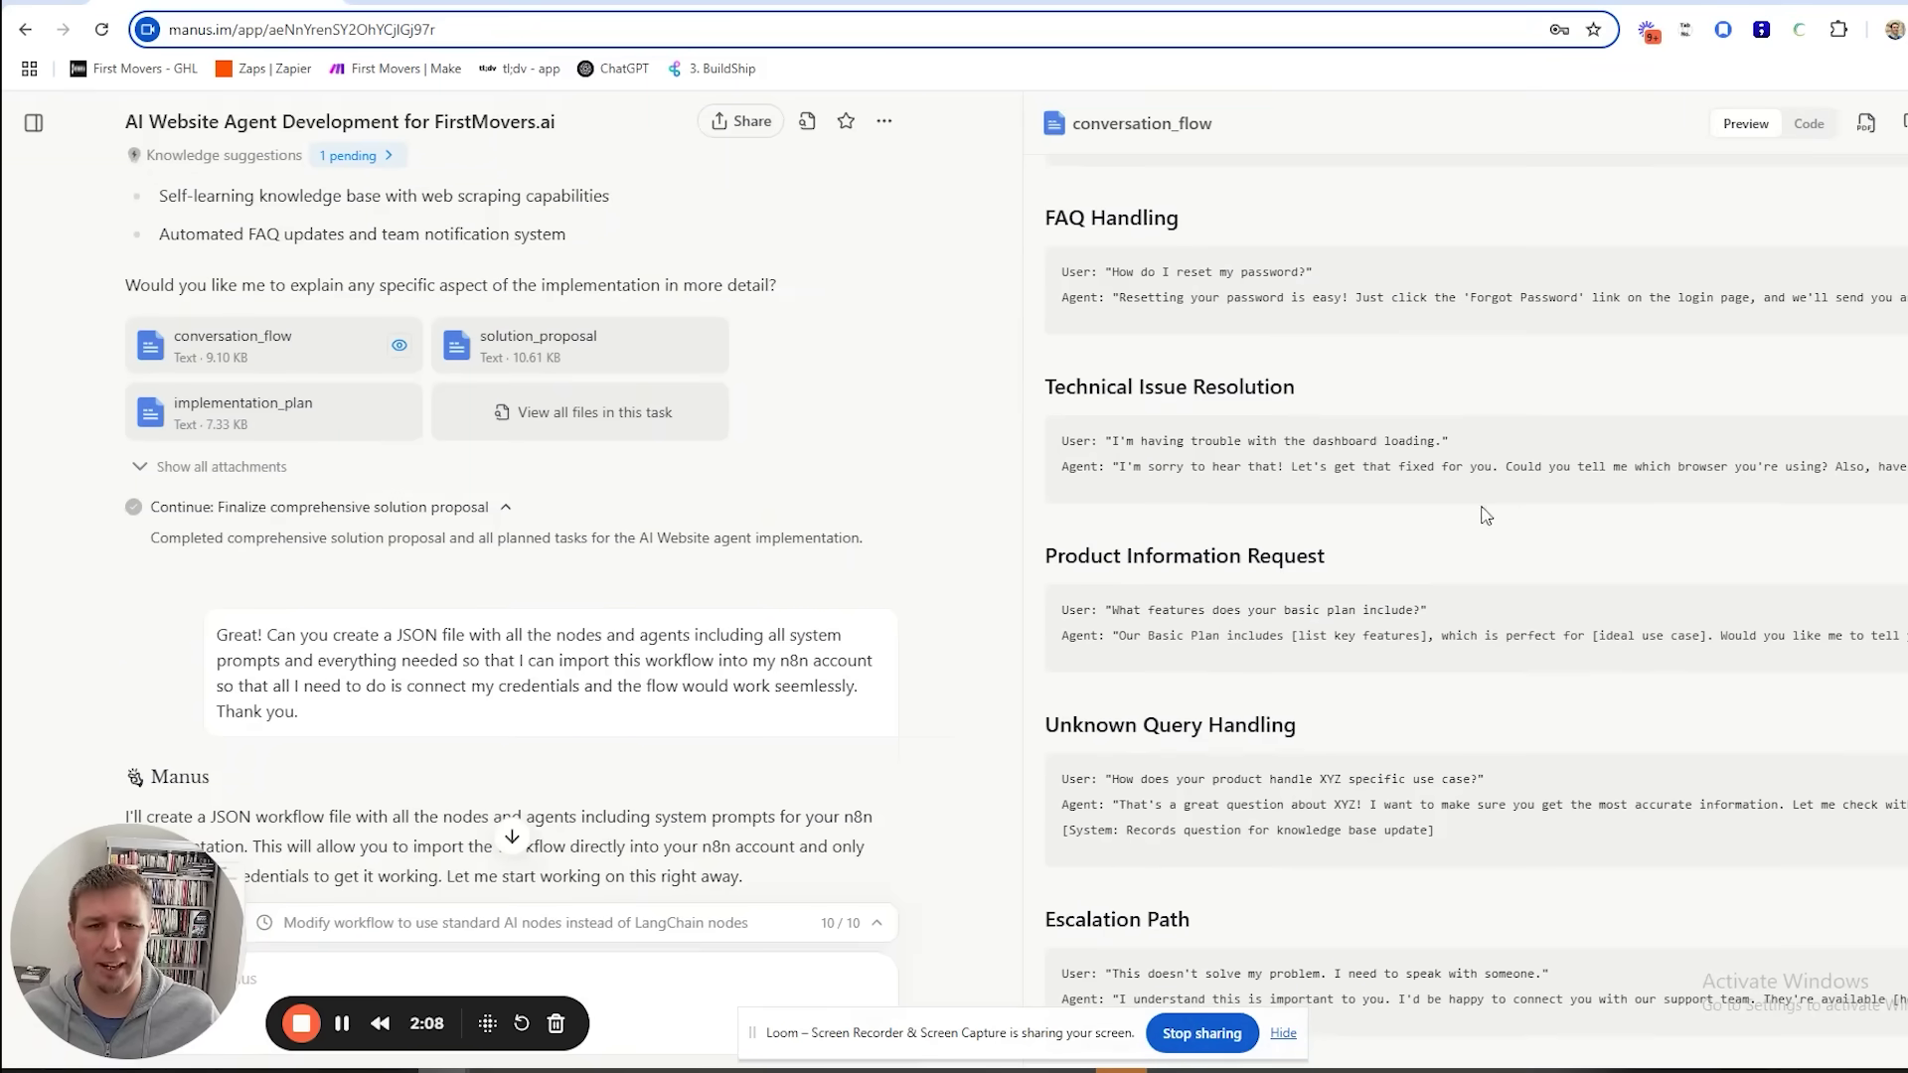
pyautogui.scroll(-10, 1534, 517)
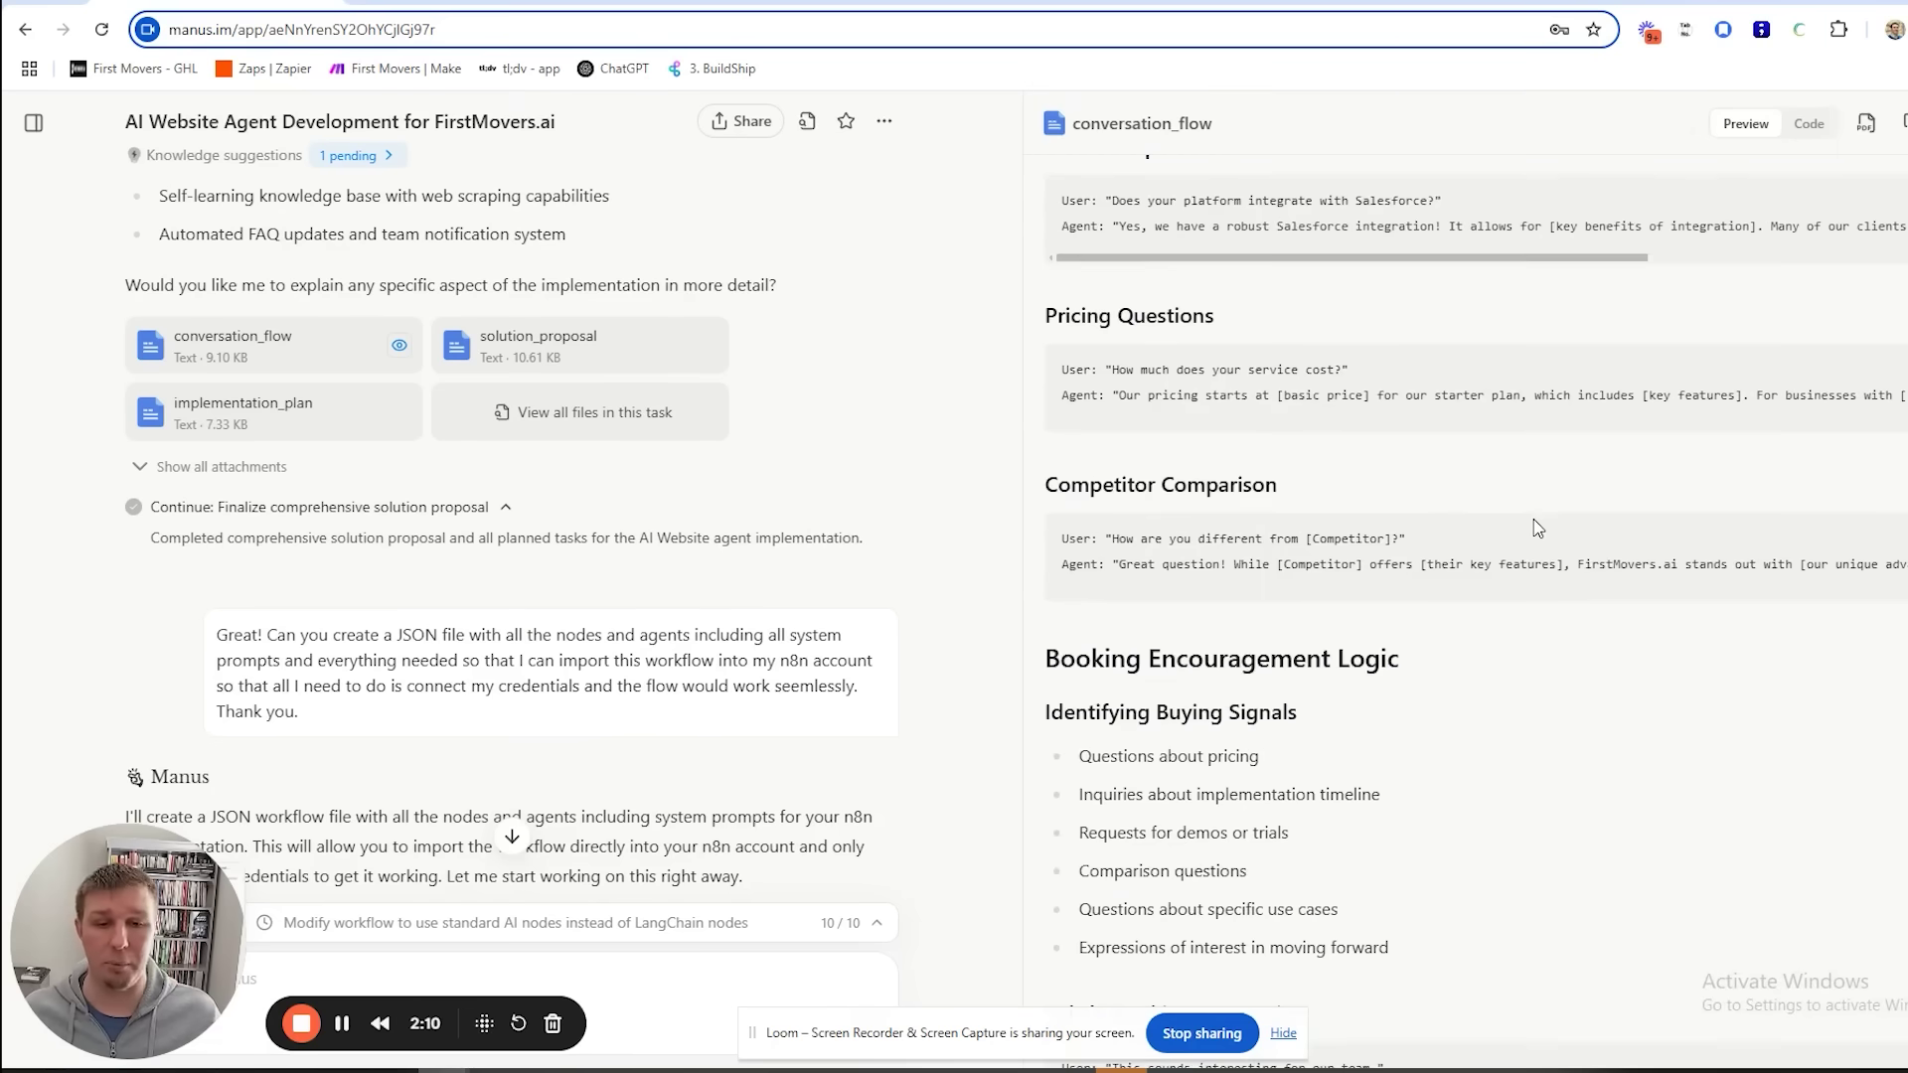
pyautogui.scroll(-8, 1537, 537)
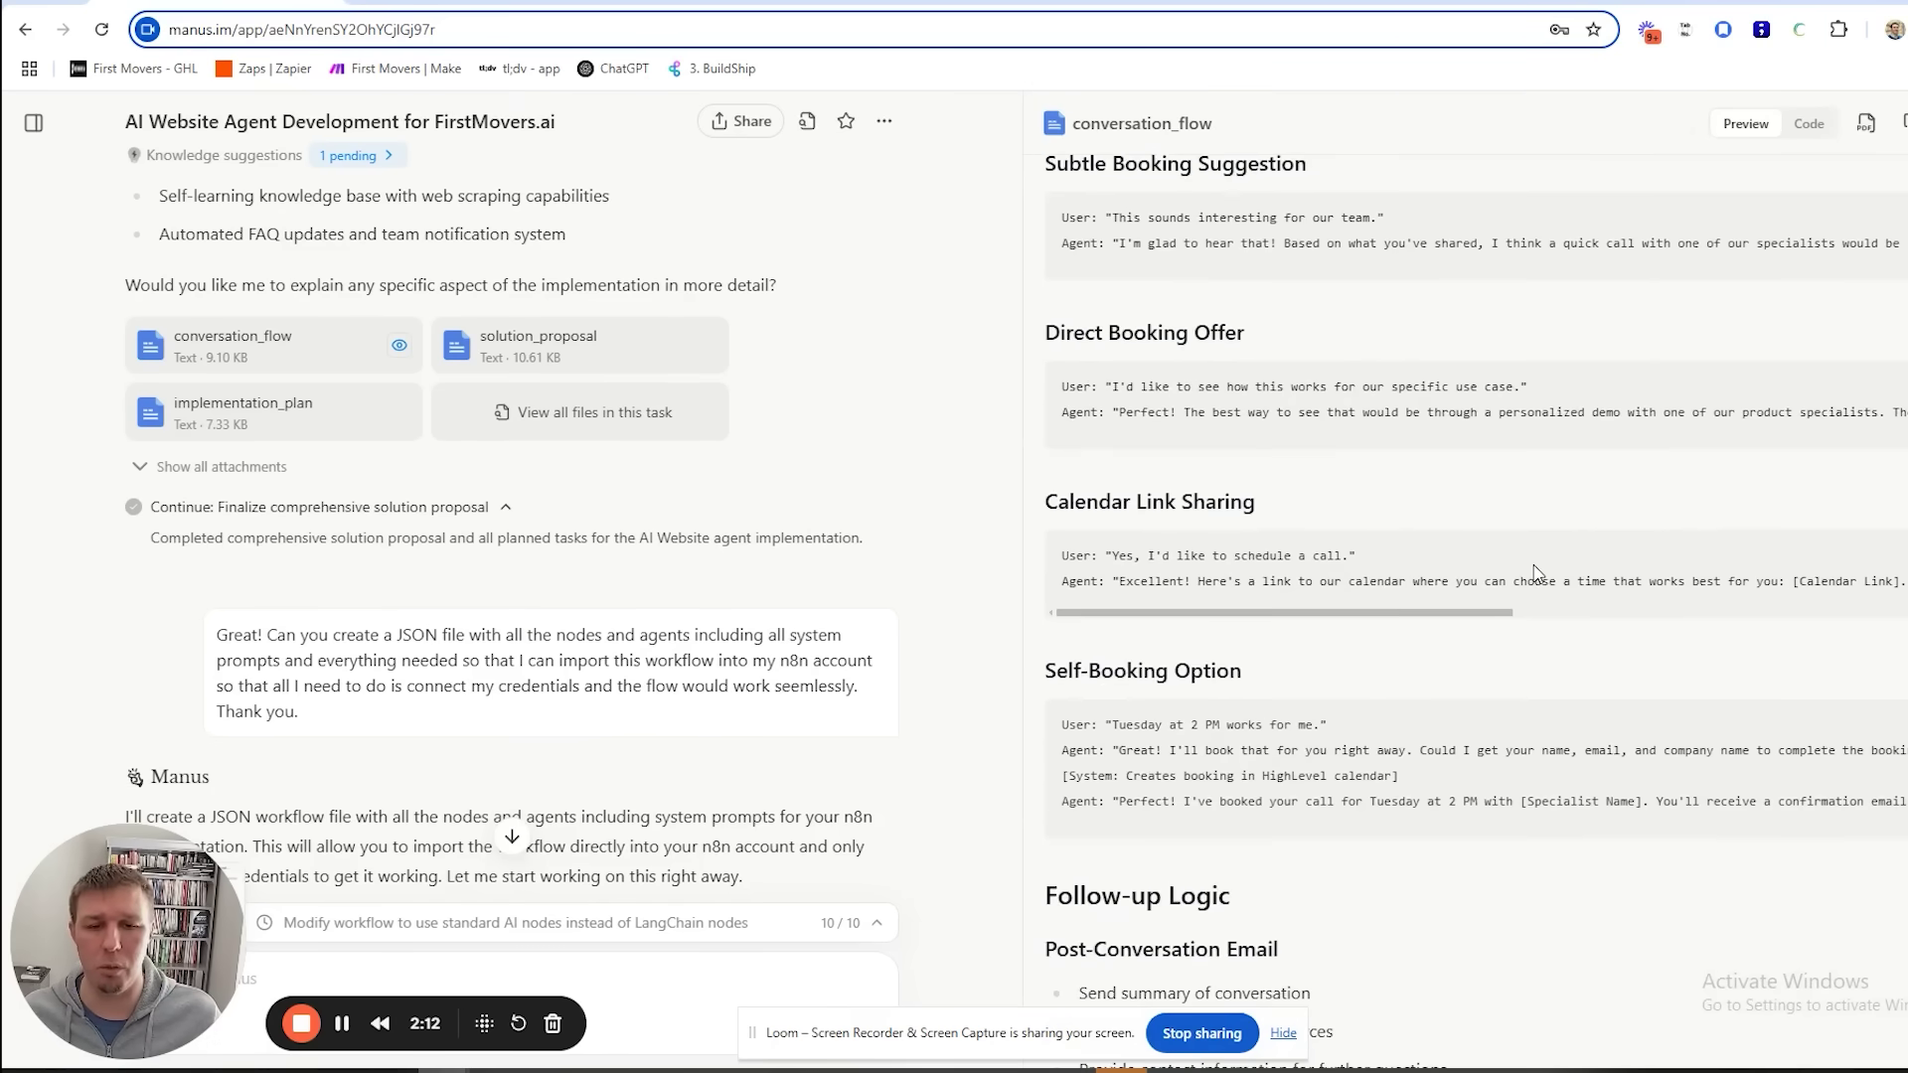
pyautogui.scroll(-4, 1550, 595)
pyautogui.scroll(-10, 1556, 594)
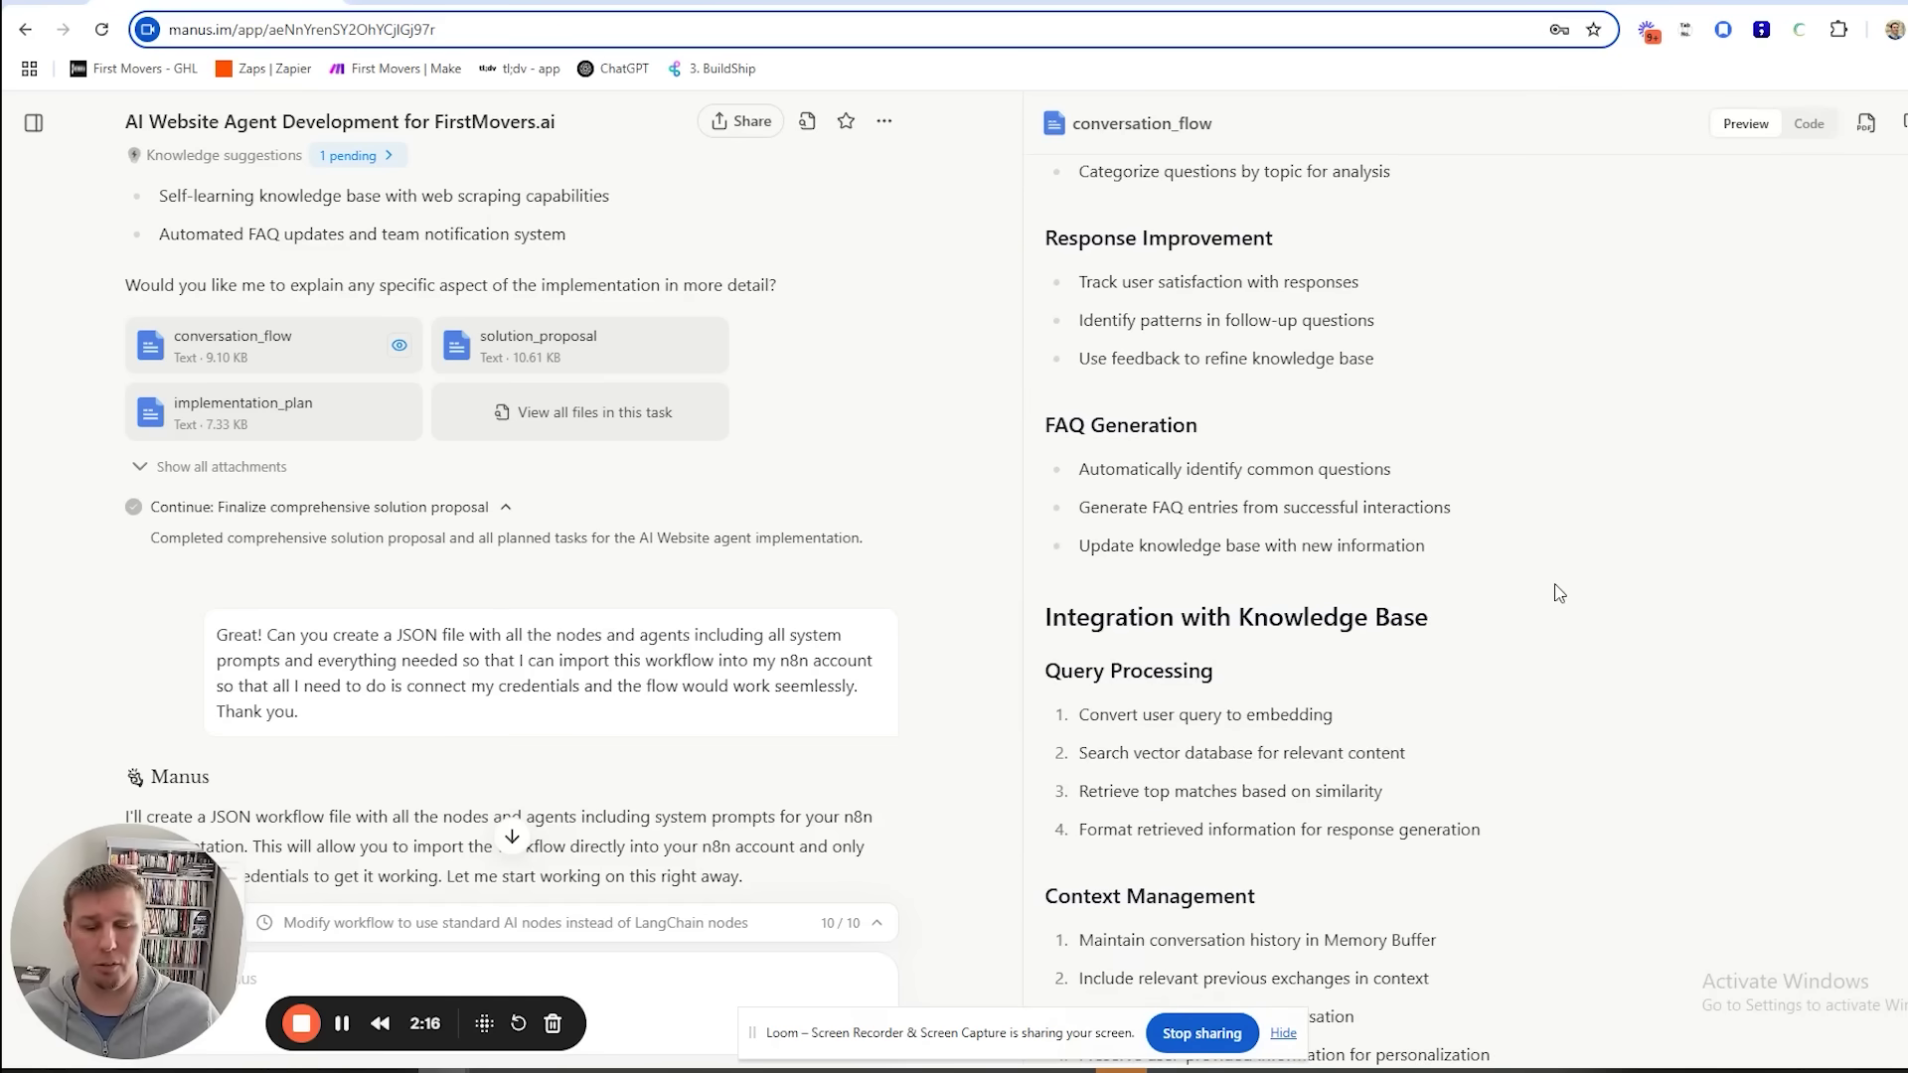
pyautogui.scroll(-8, 1559, 594)
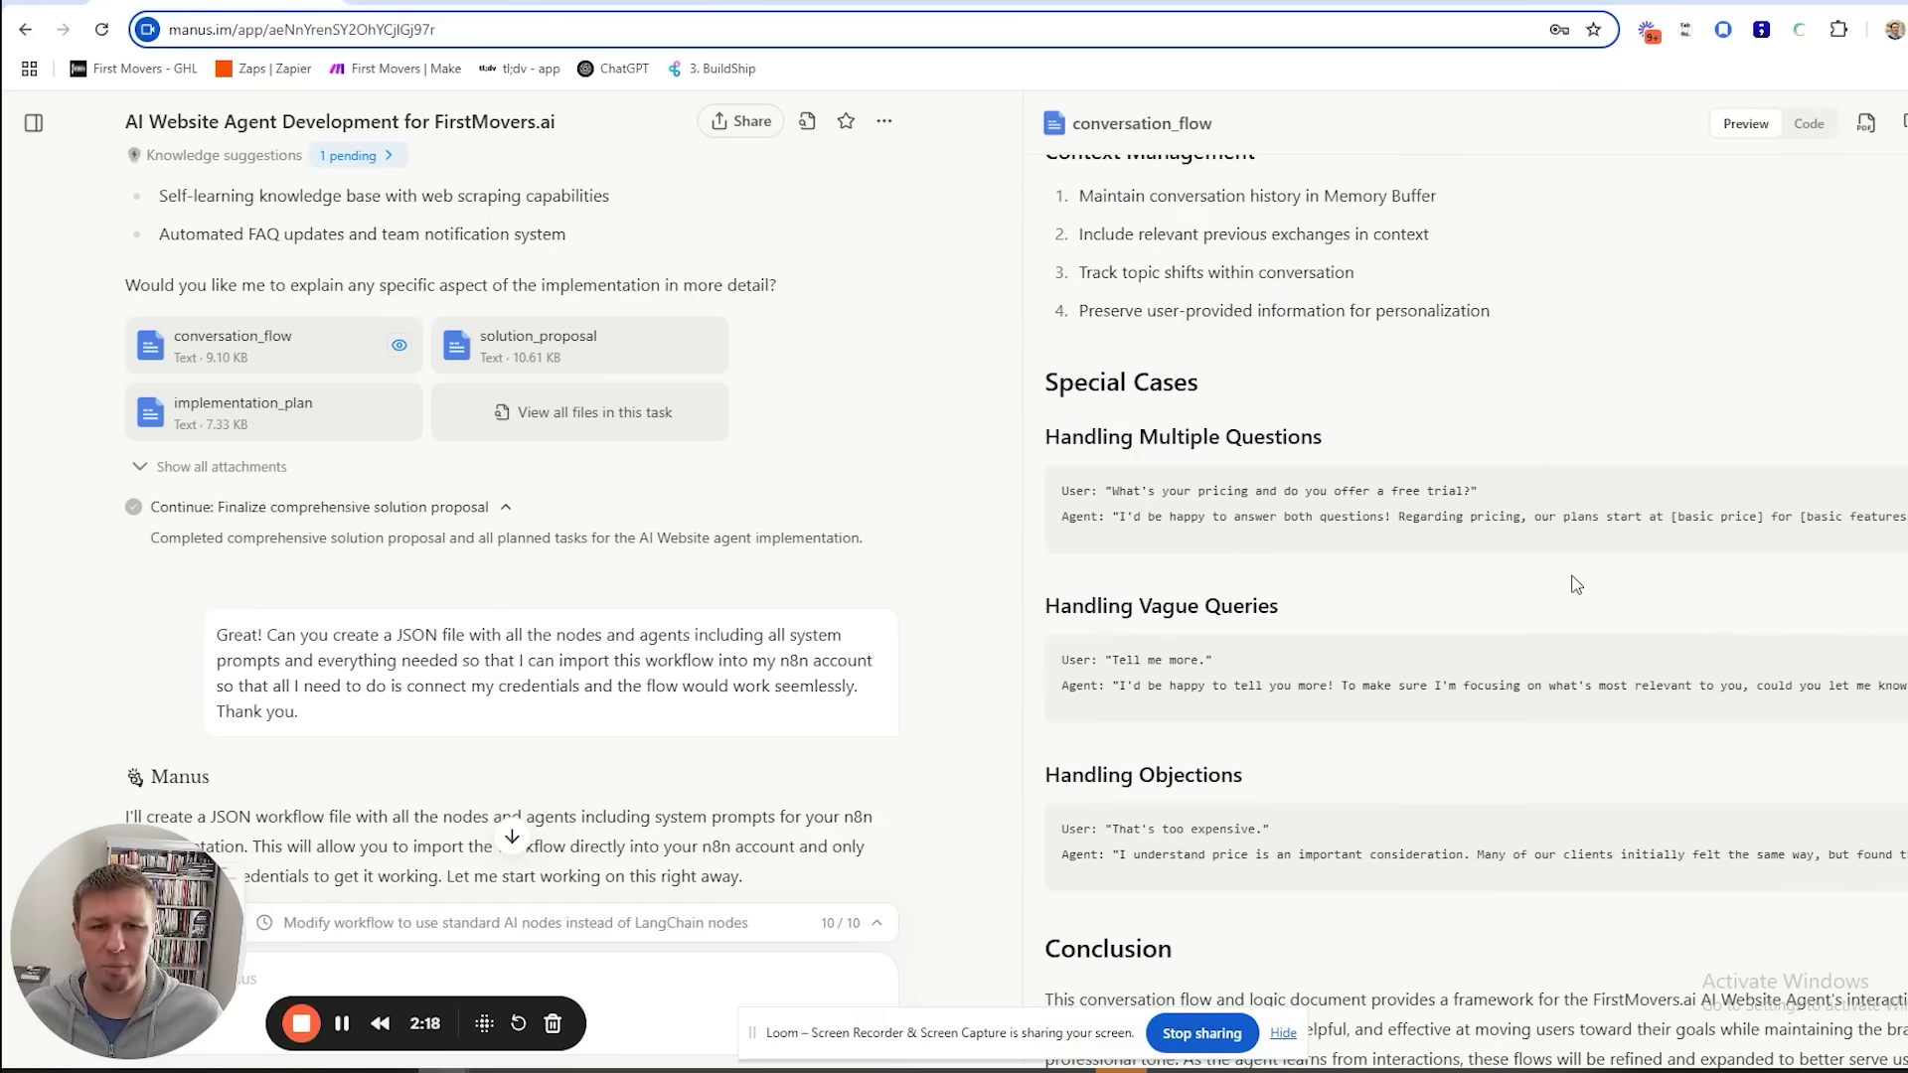
pyautogui.scroll(-1, 1699, 427)
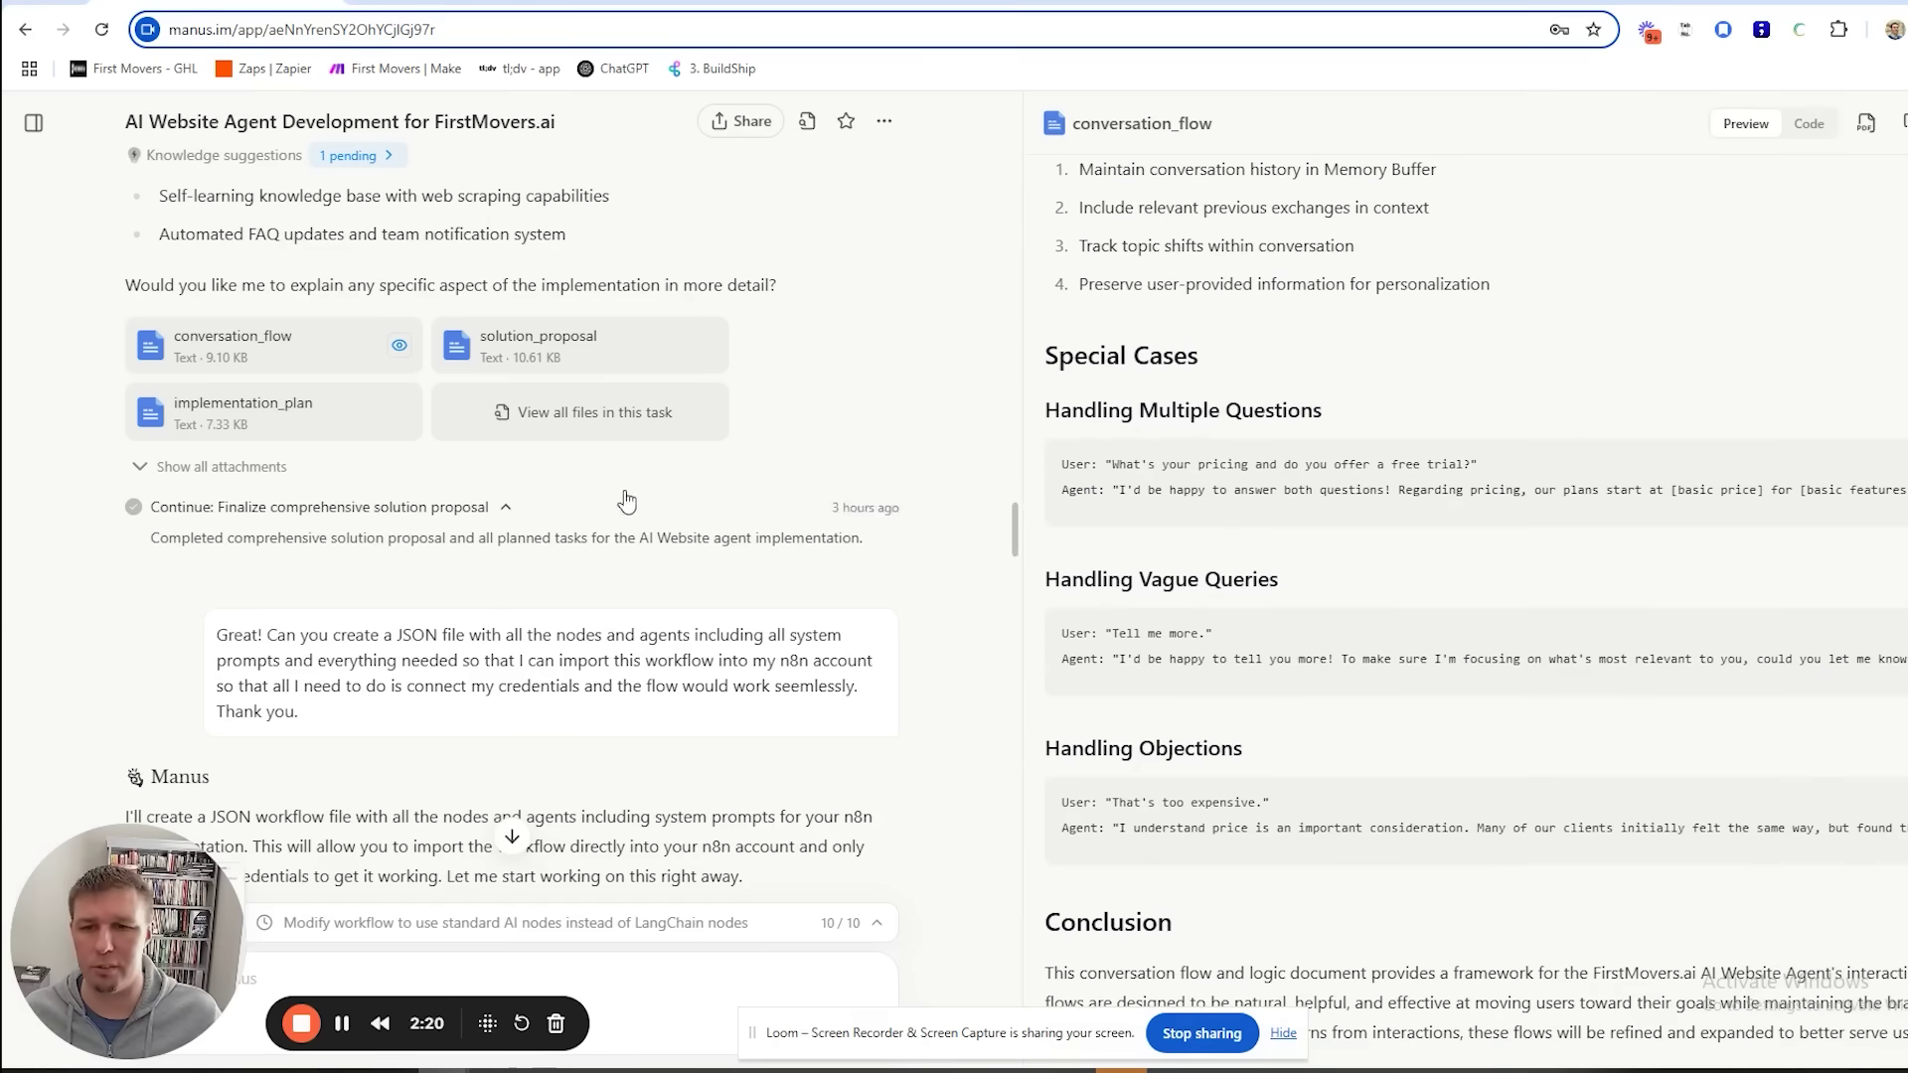
# Step: Open implementation_plan and read from section 1.3 through Phase 2 into Phase 3
pyautogui.click(628, 416)
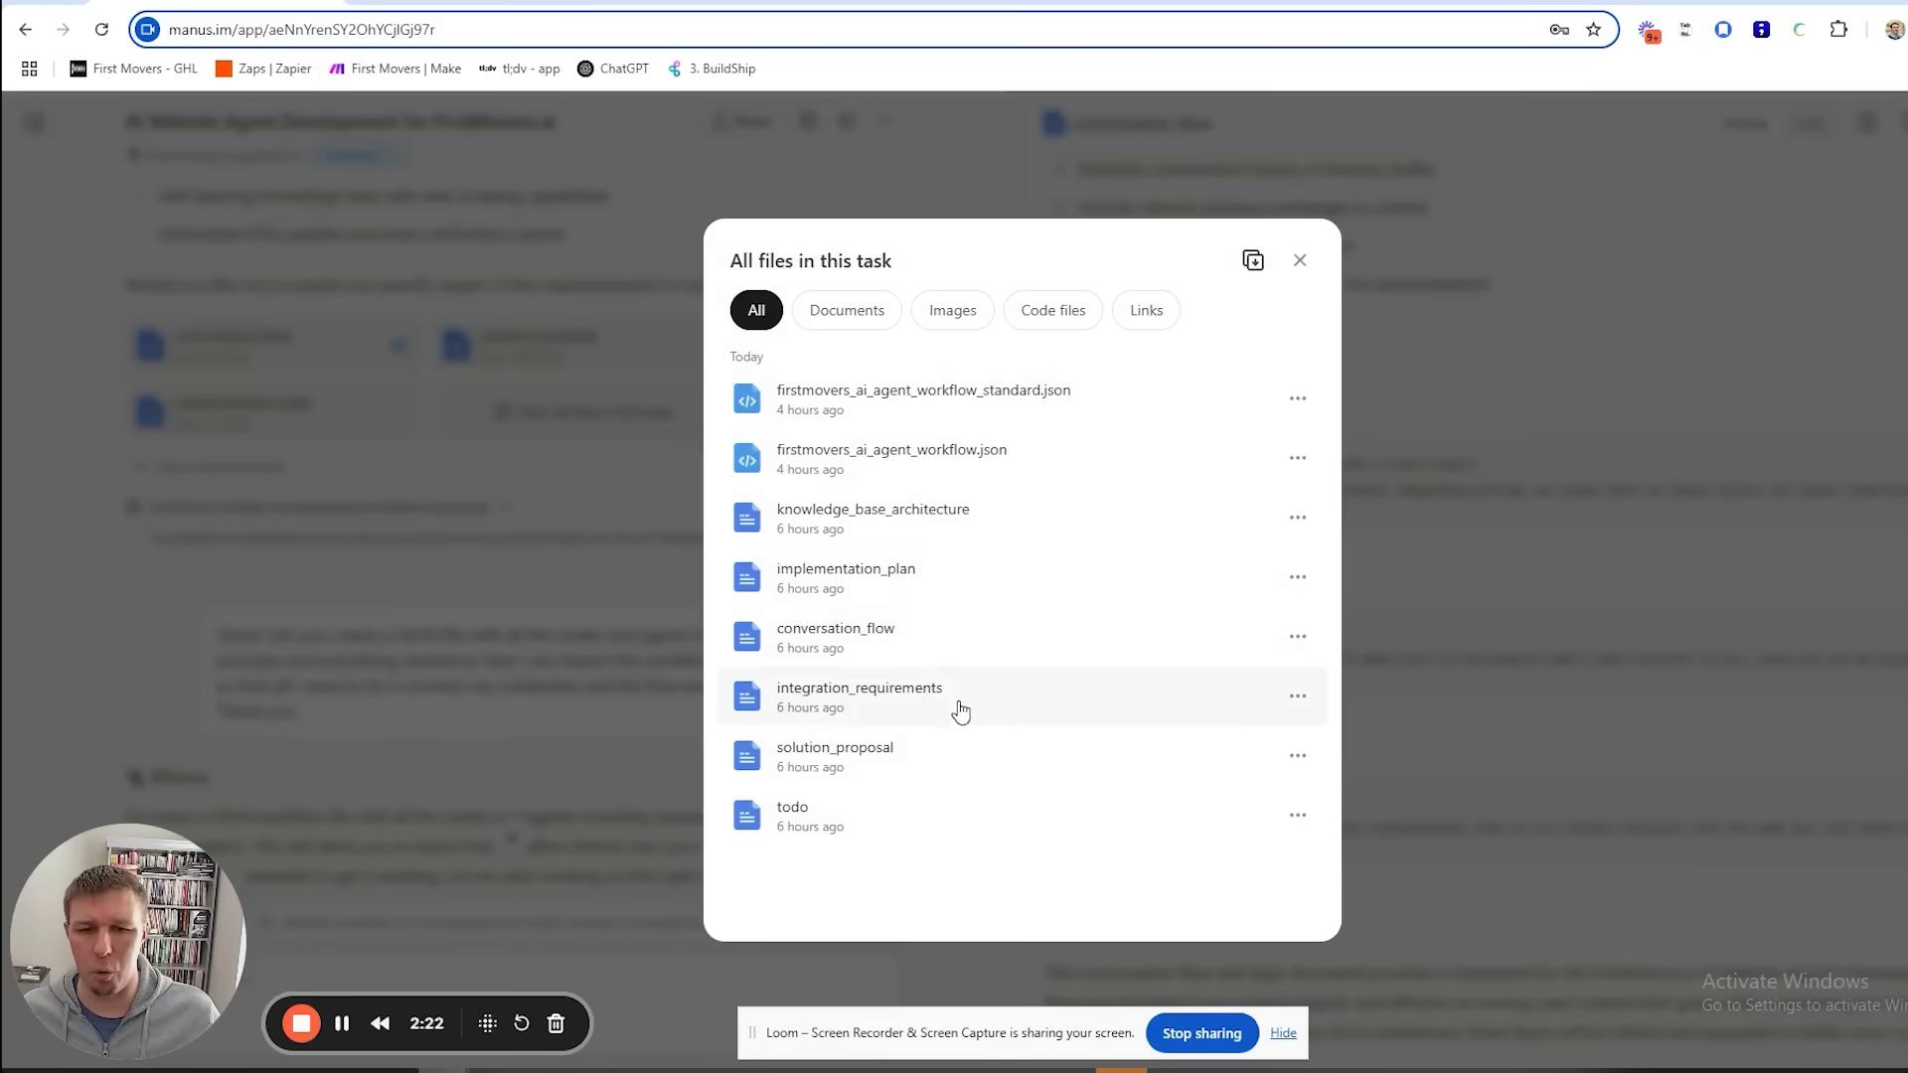
pyautogui.click(893, 578)
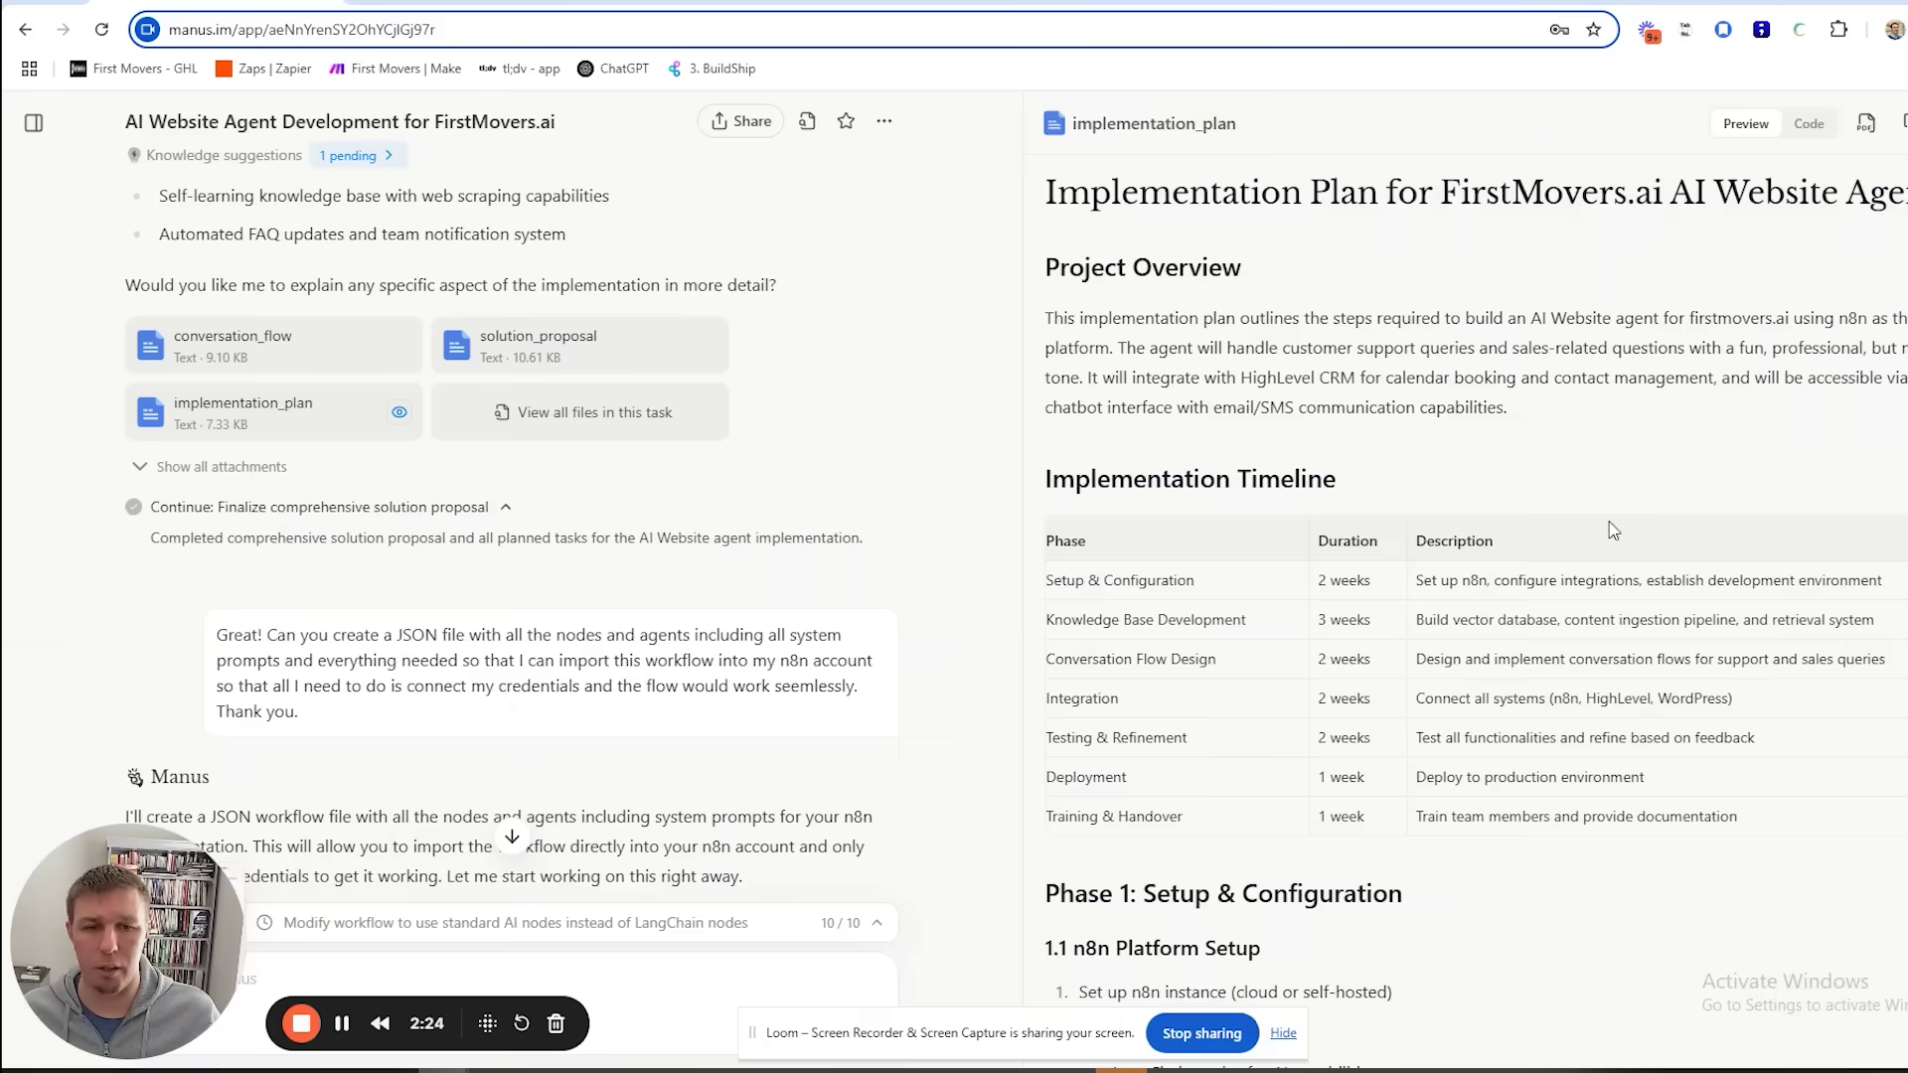
pyautogui.scroll(-2, 1600, 467)
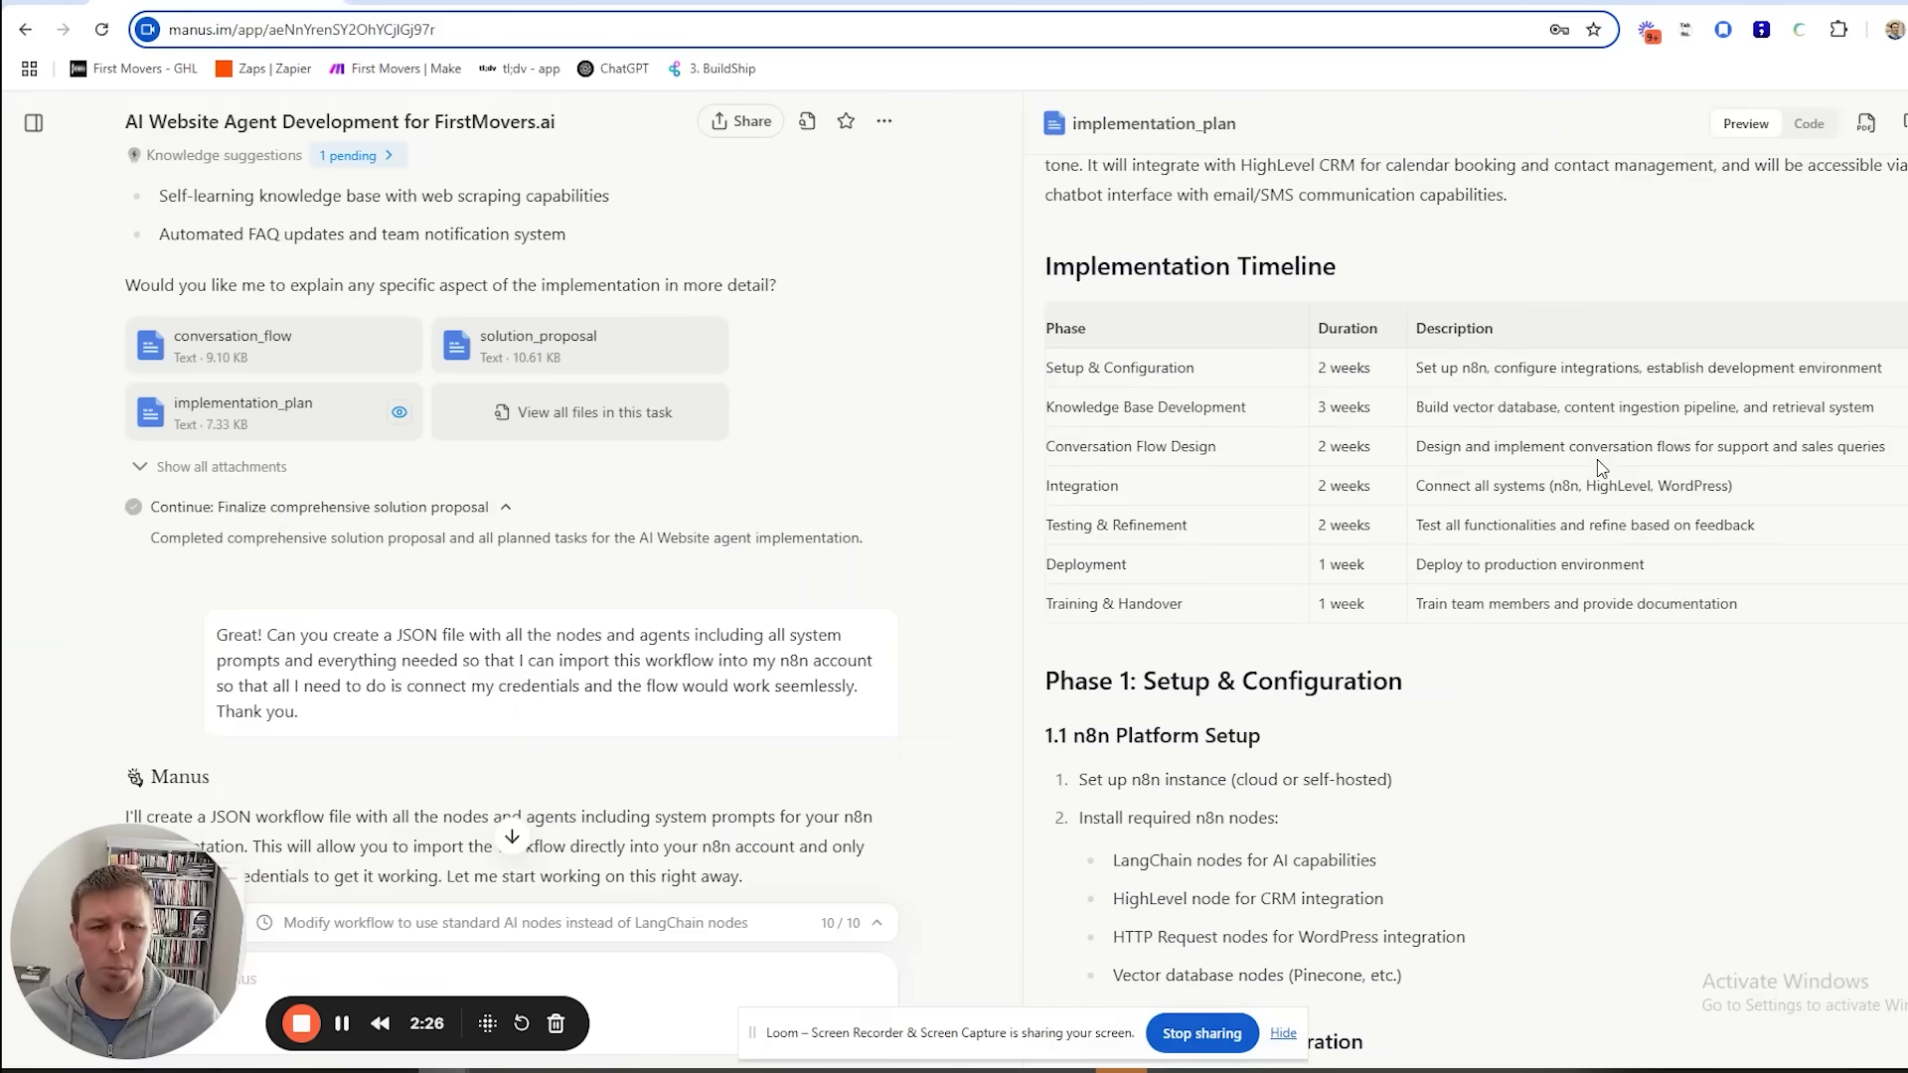
pyautogui.scroll(-1, 1611, 480)
pyautogui.scroll(-2, 1618, 622)
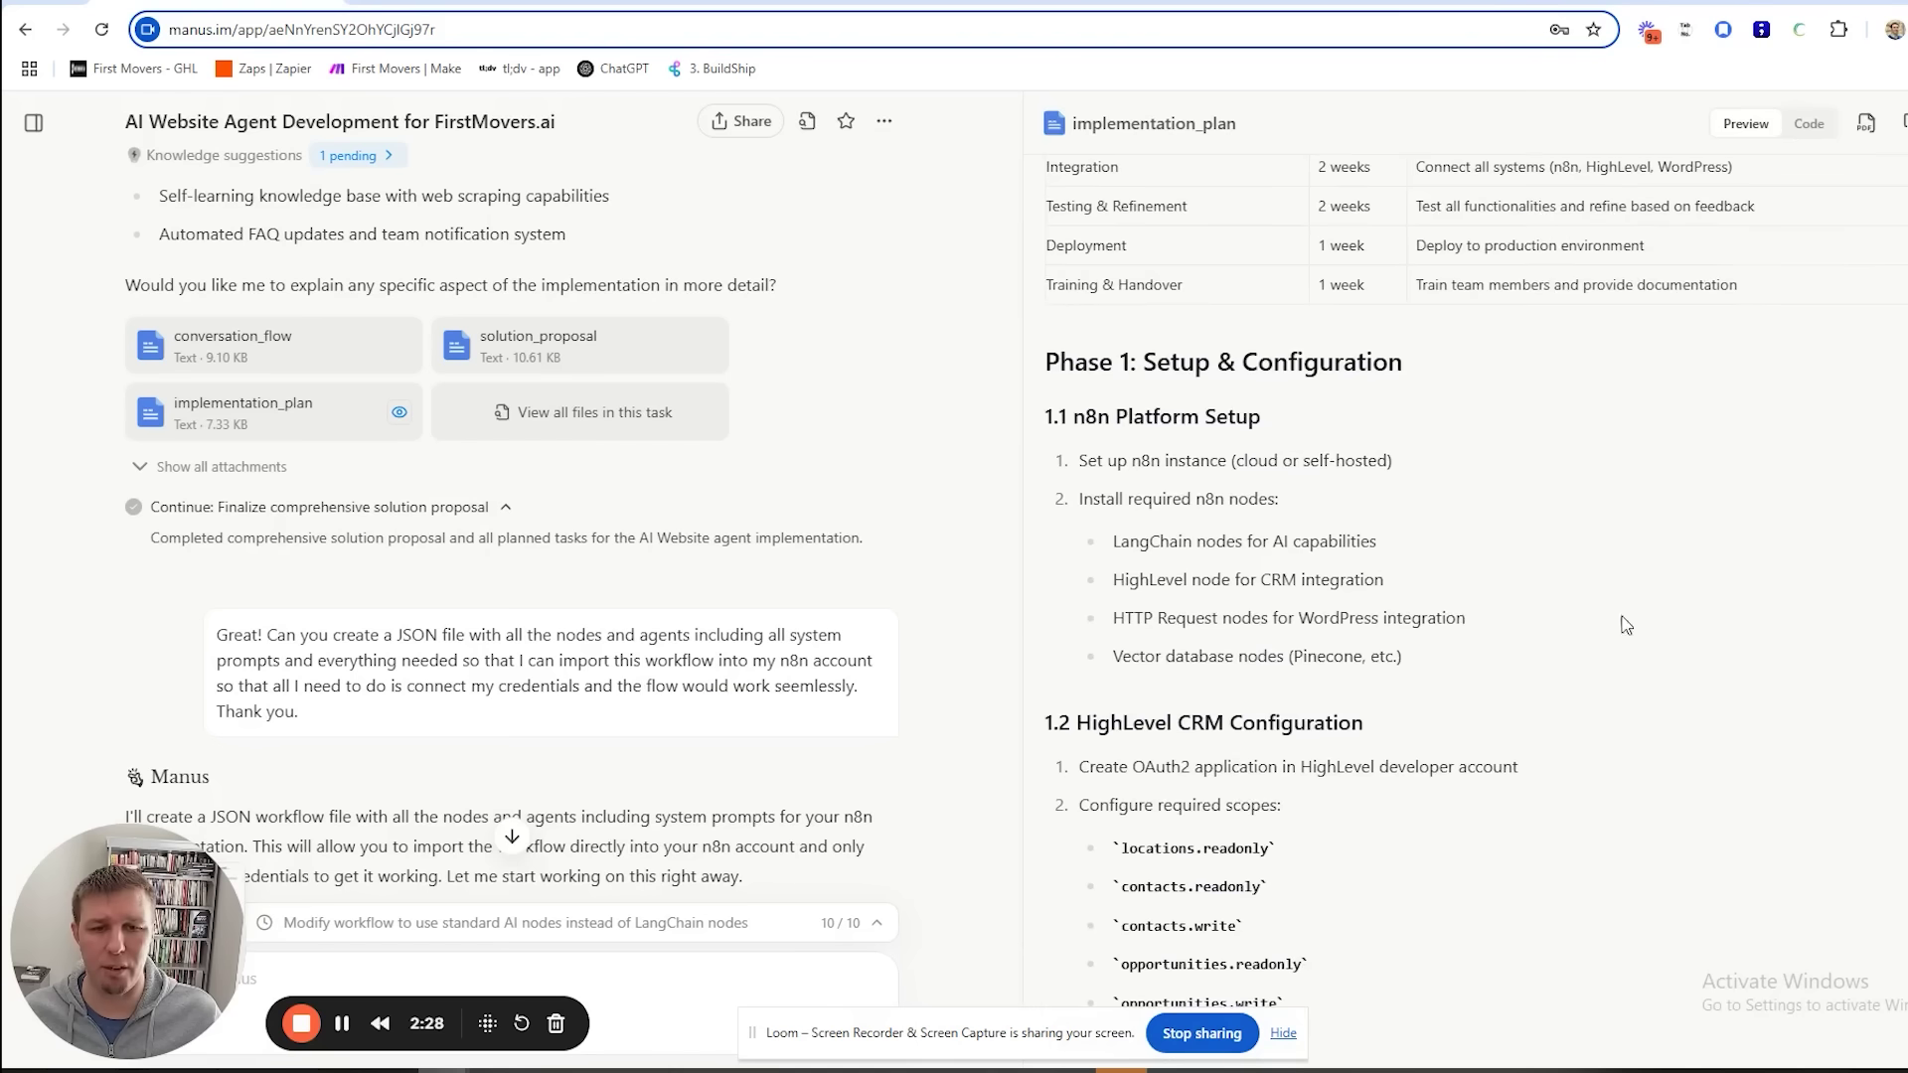
pyautogui.scroll(-5, 1779, 480)
pyautogui.scroll(-1, 1719, 639)
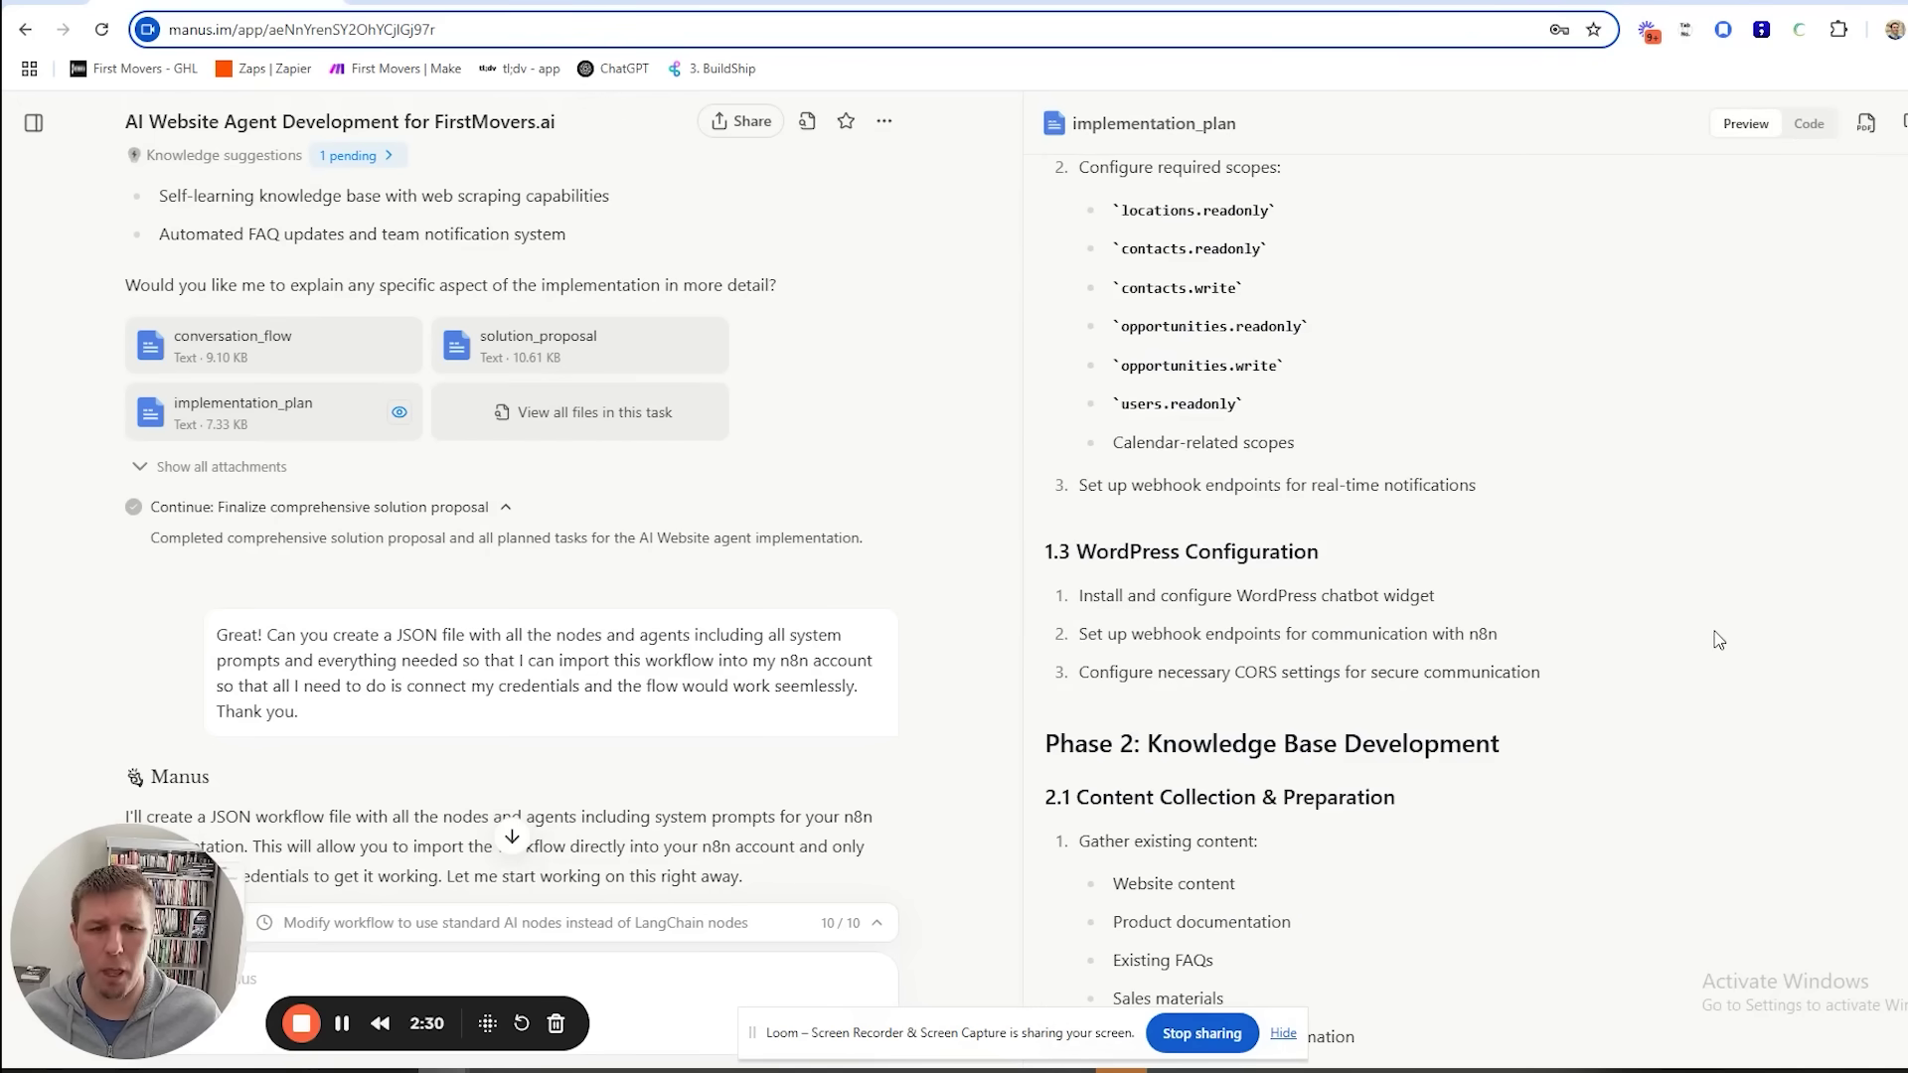
pyautogui.scroll(-12, 1719, 639)
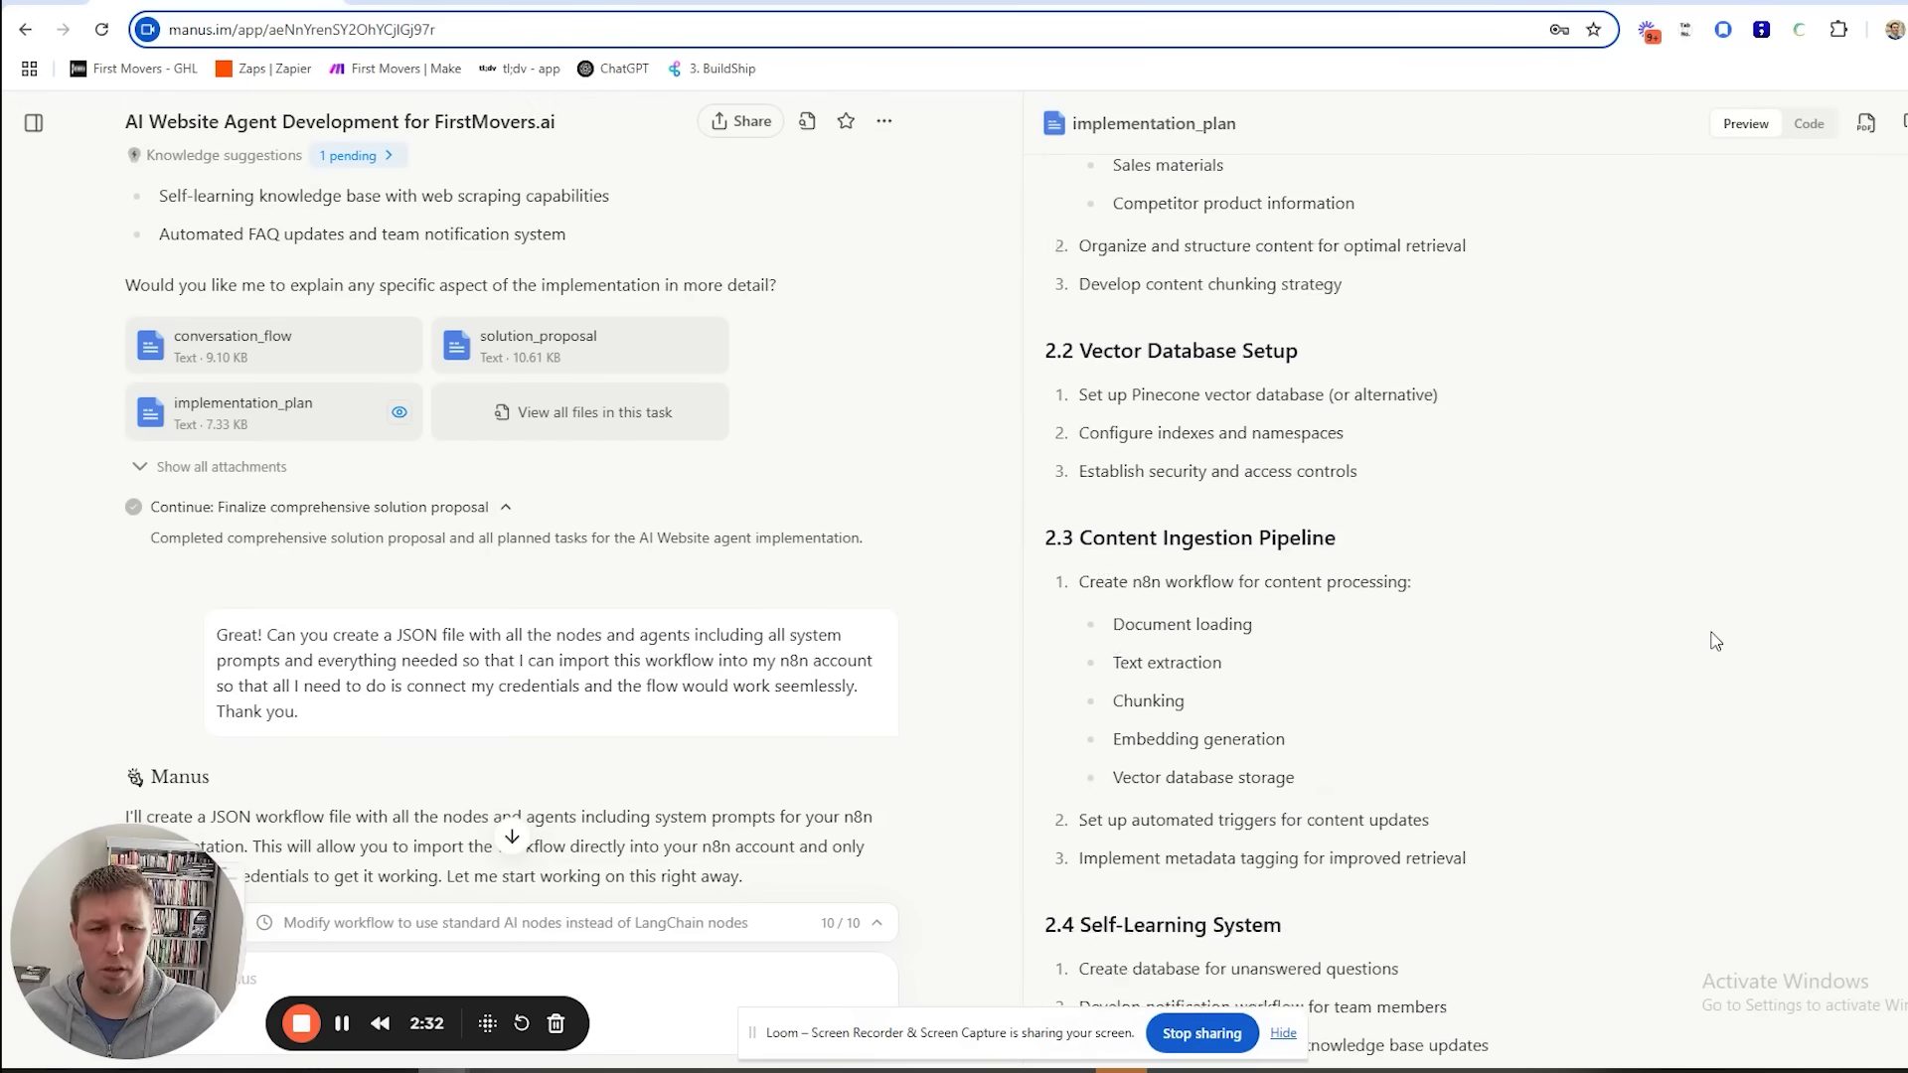
pyautogui.scroll(-3, 1718, 641)
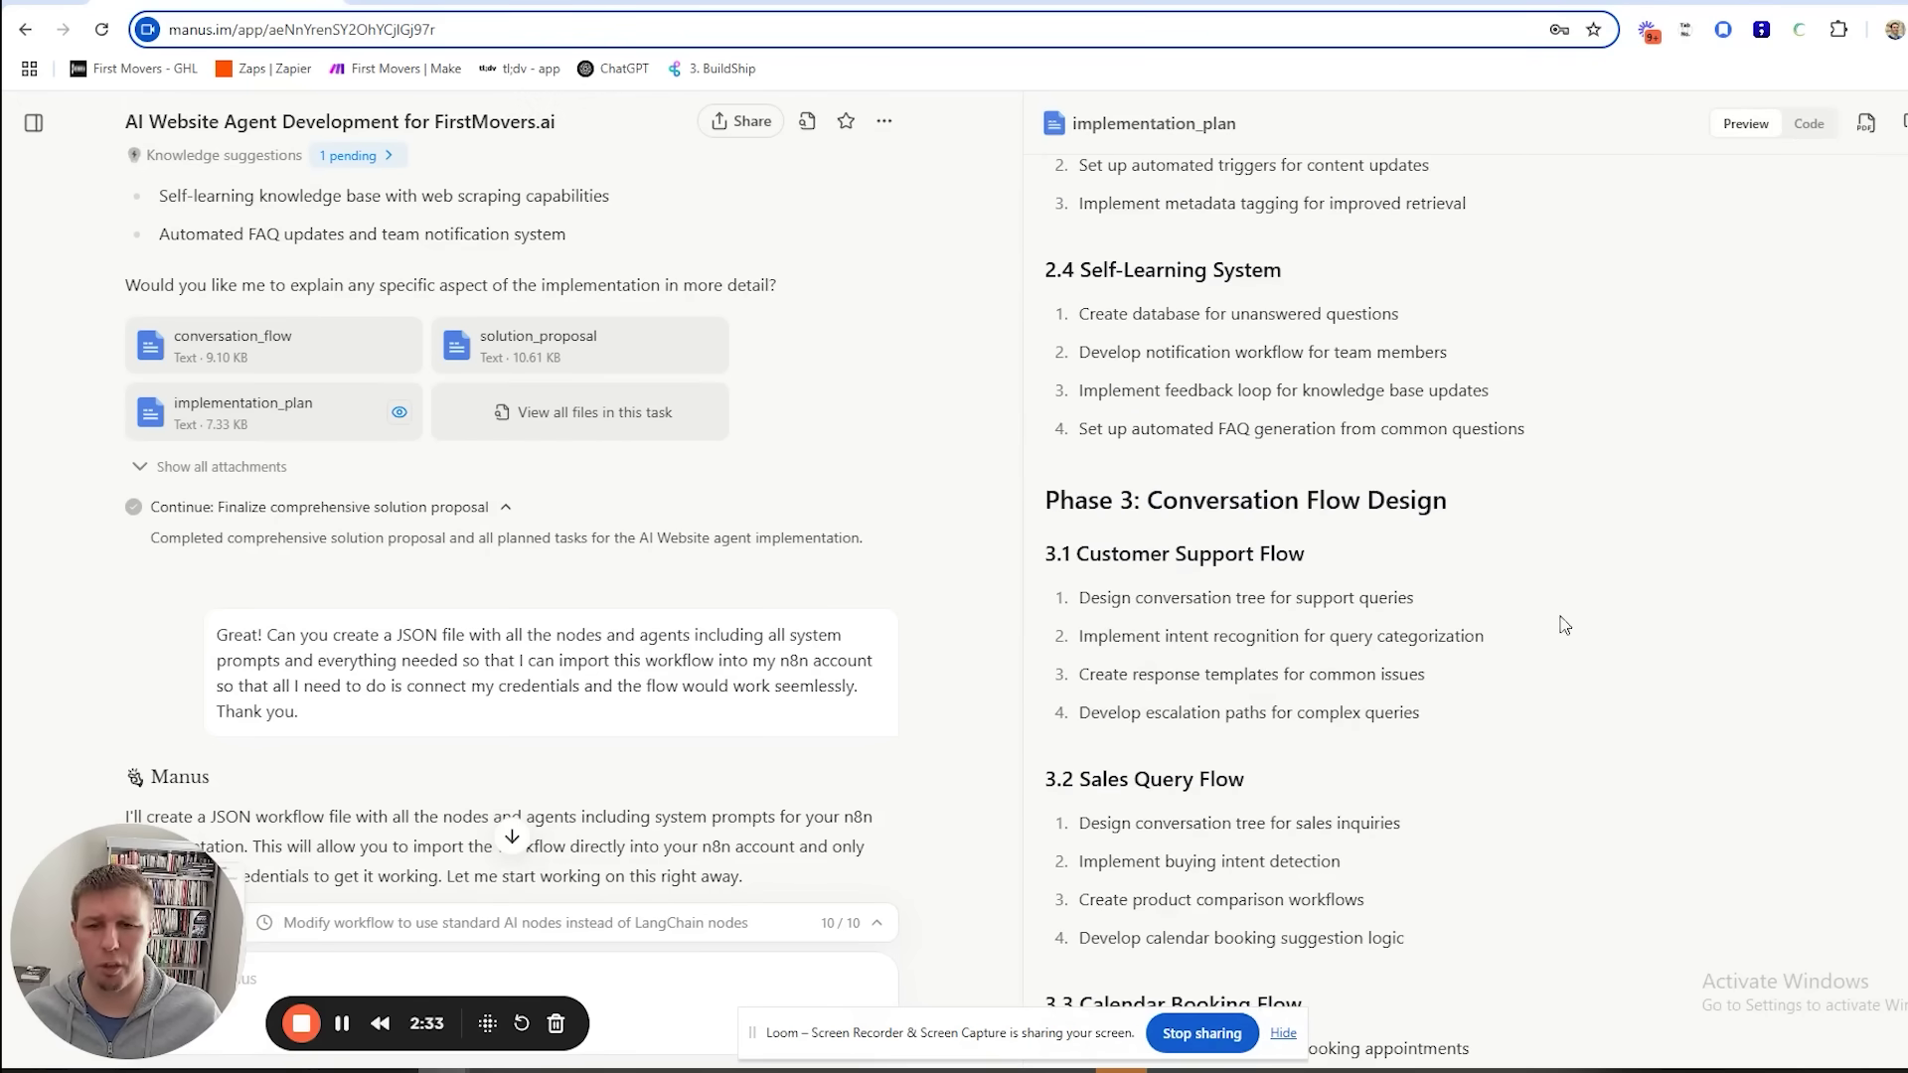
# Step: Open knowledge_base_architecture and scroll to Self-Learning Workflow, Scalability and Security sections
pyautogui.click(561, 417)
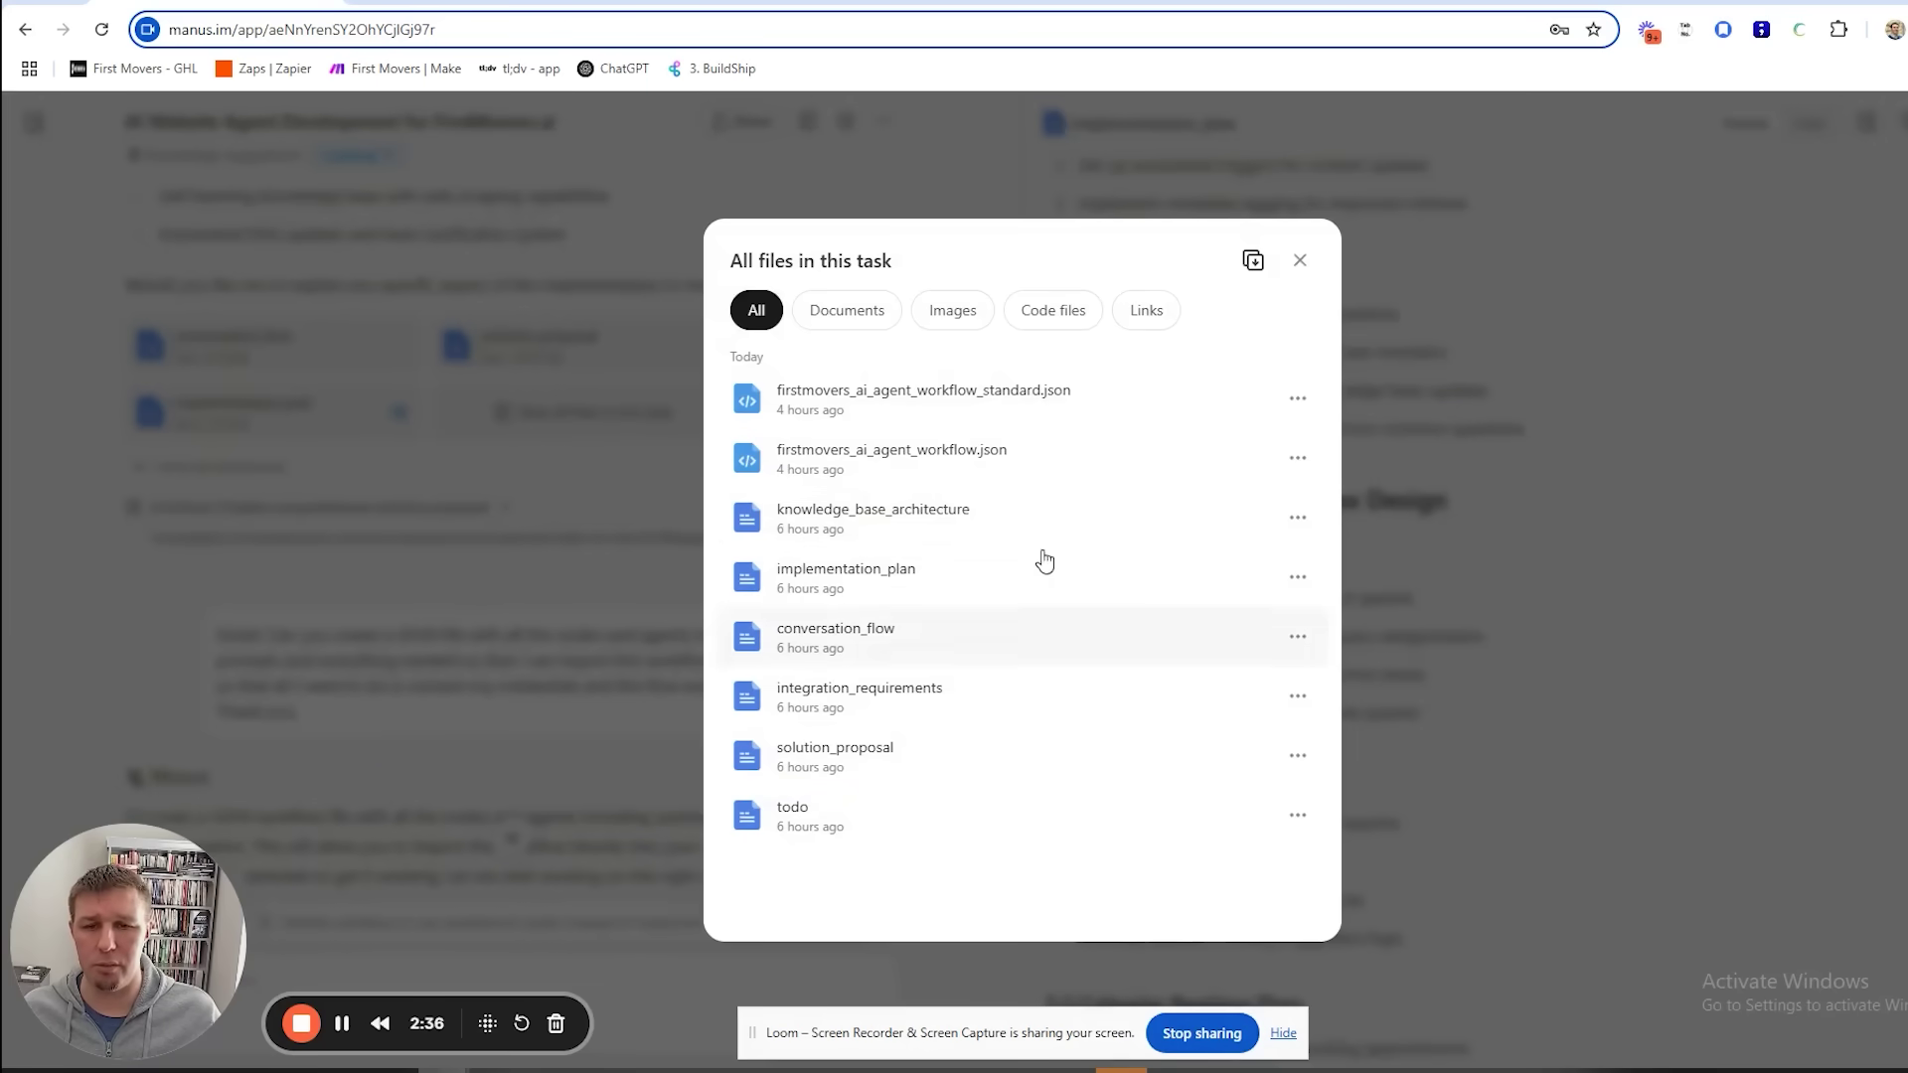
pyautogui.click(888, 509)
pyautogui.scroll(-4, 1695, 440)
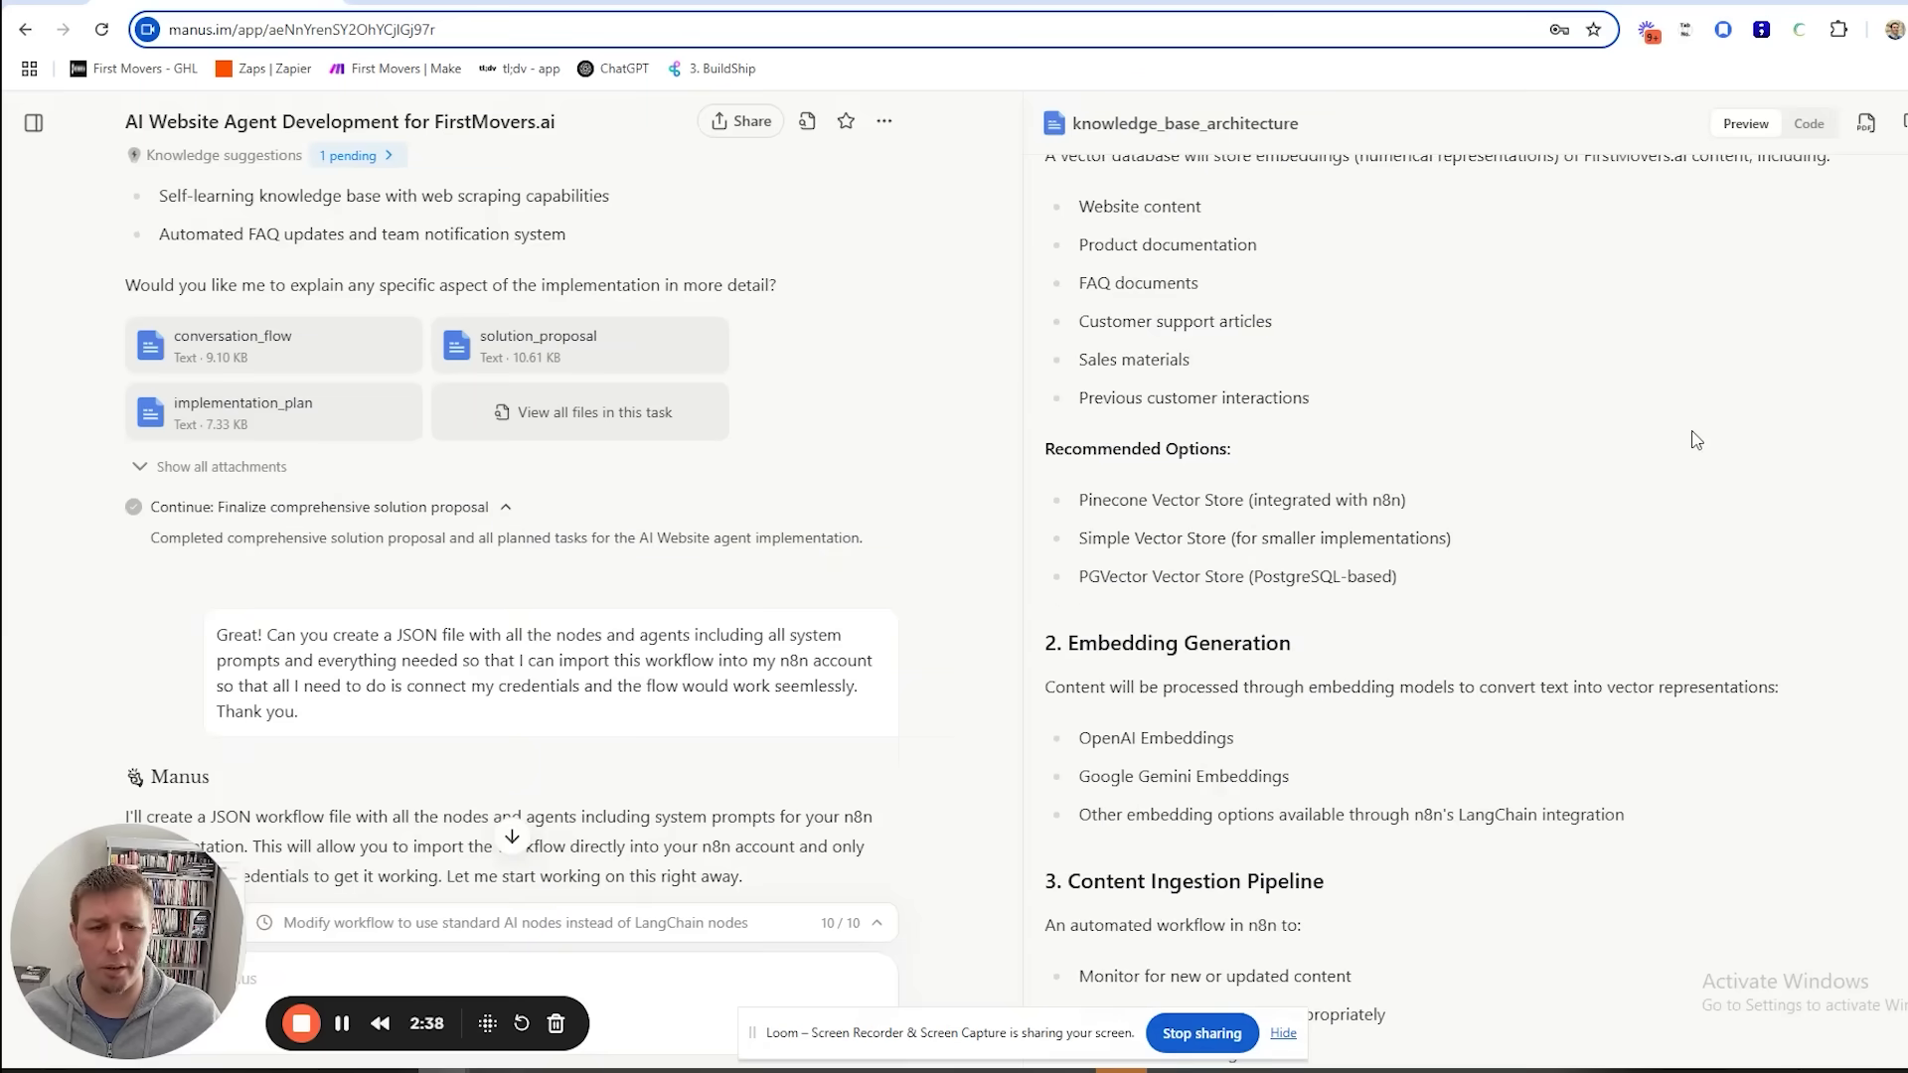
pyautogui.scroll(-15, 1695, 440)
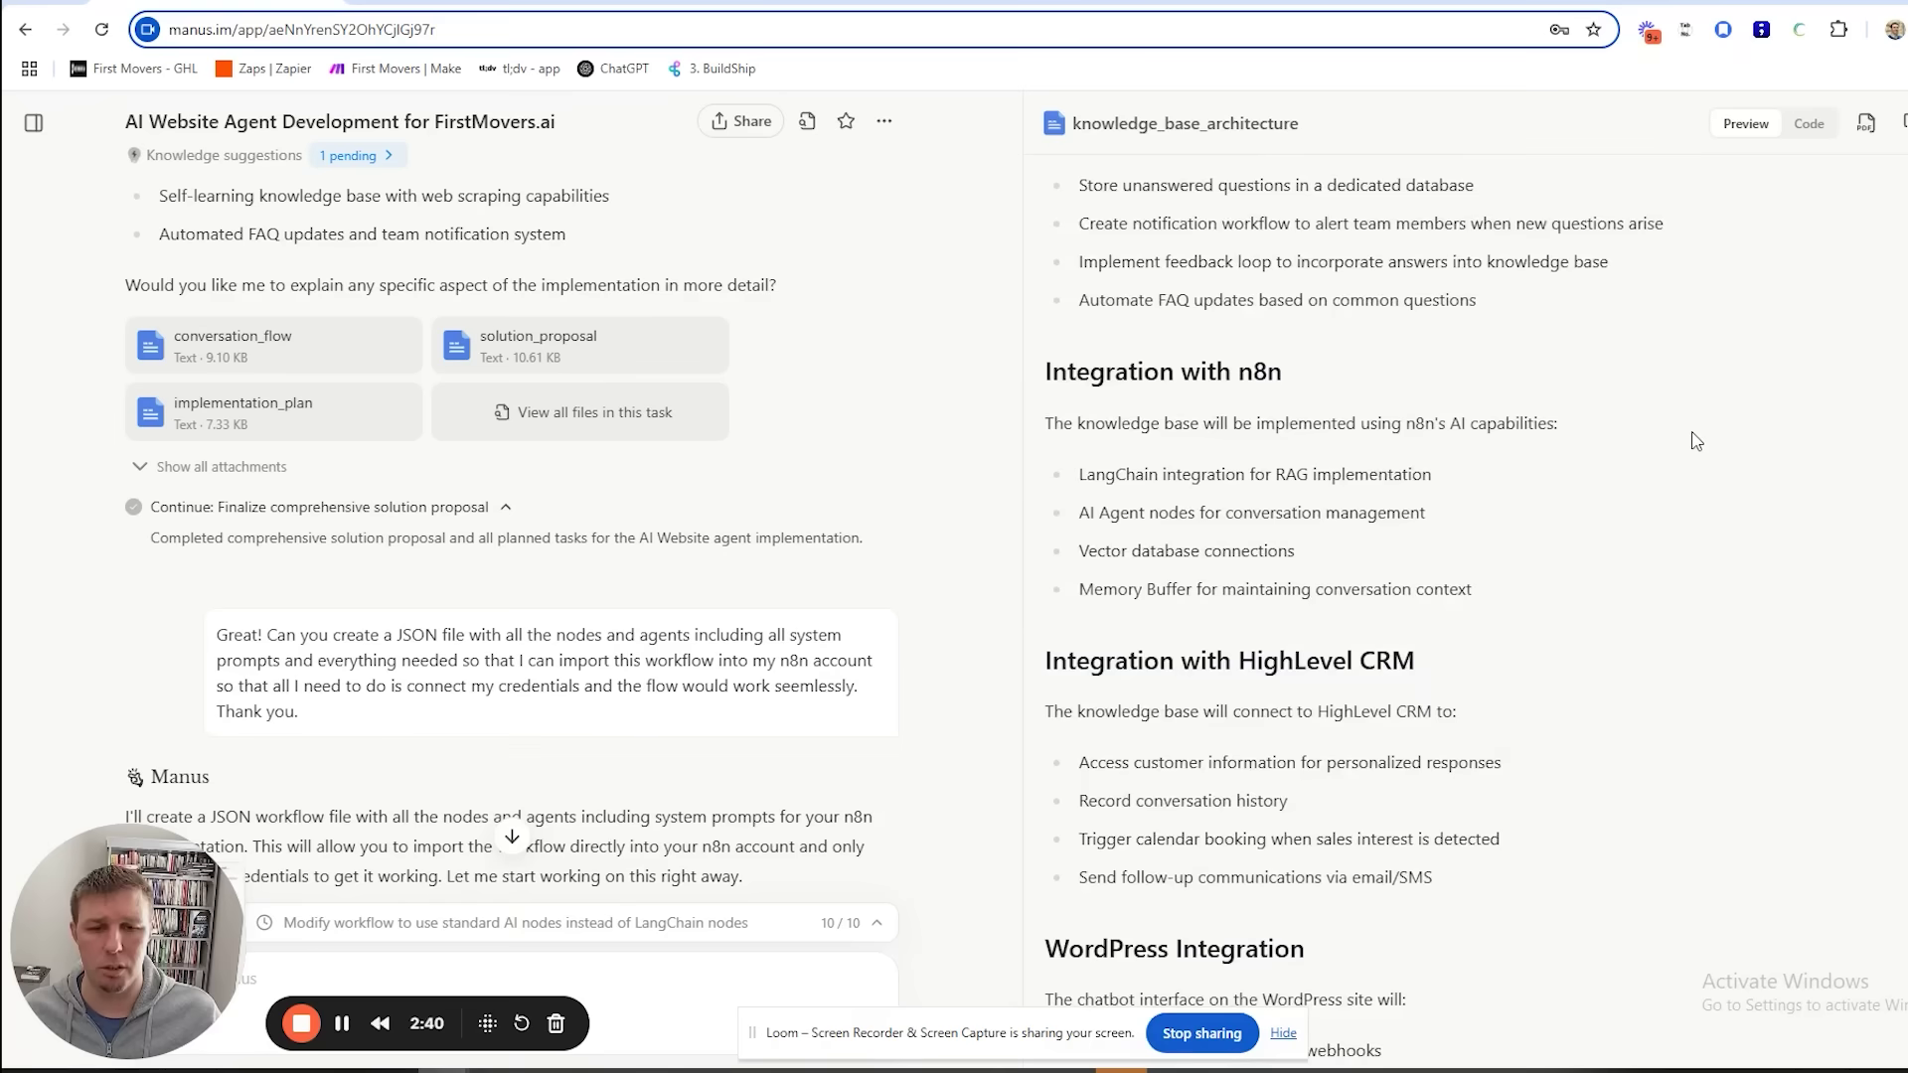
pyautogui.scroll(-6, 1695, 440)
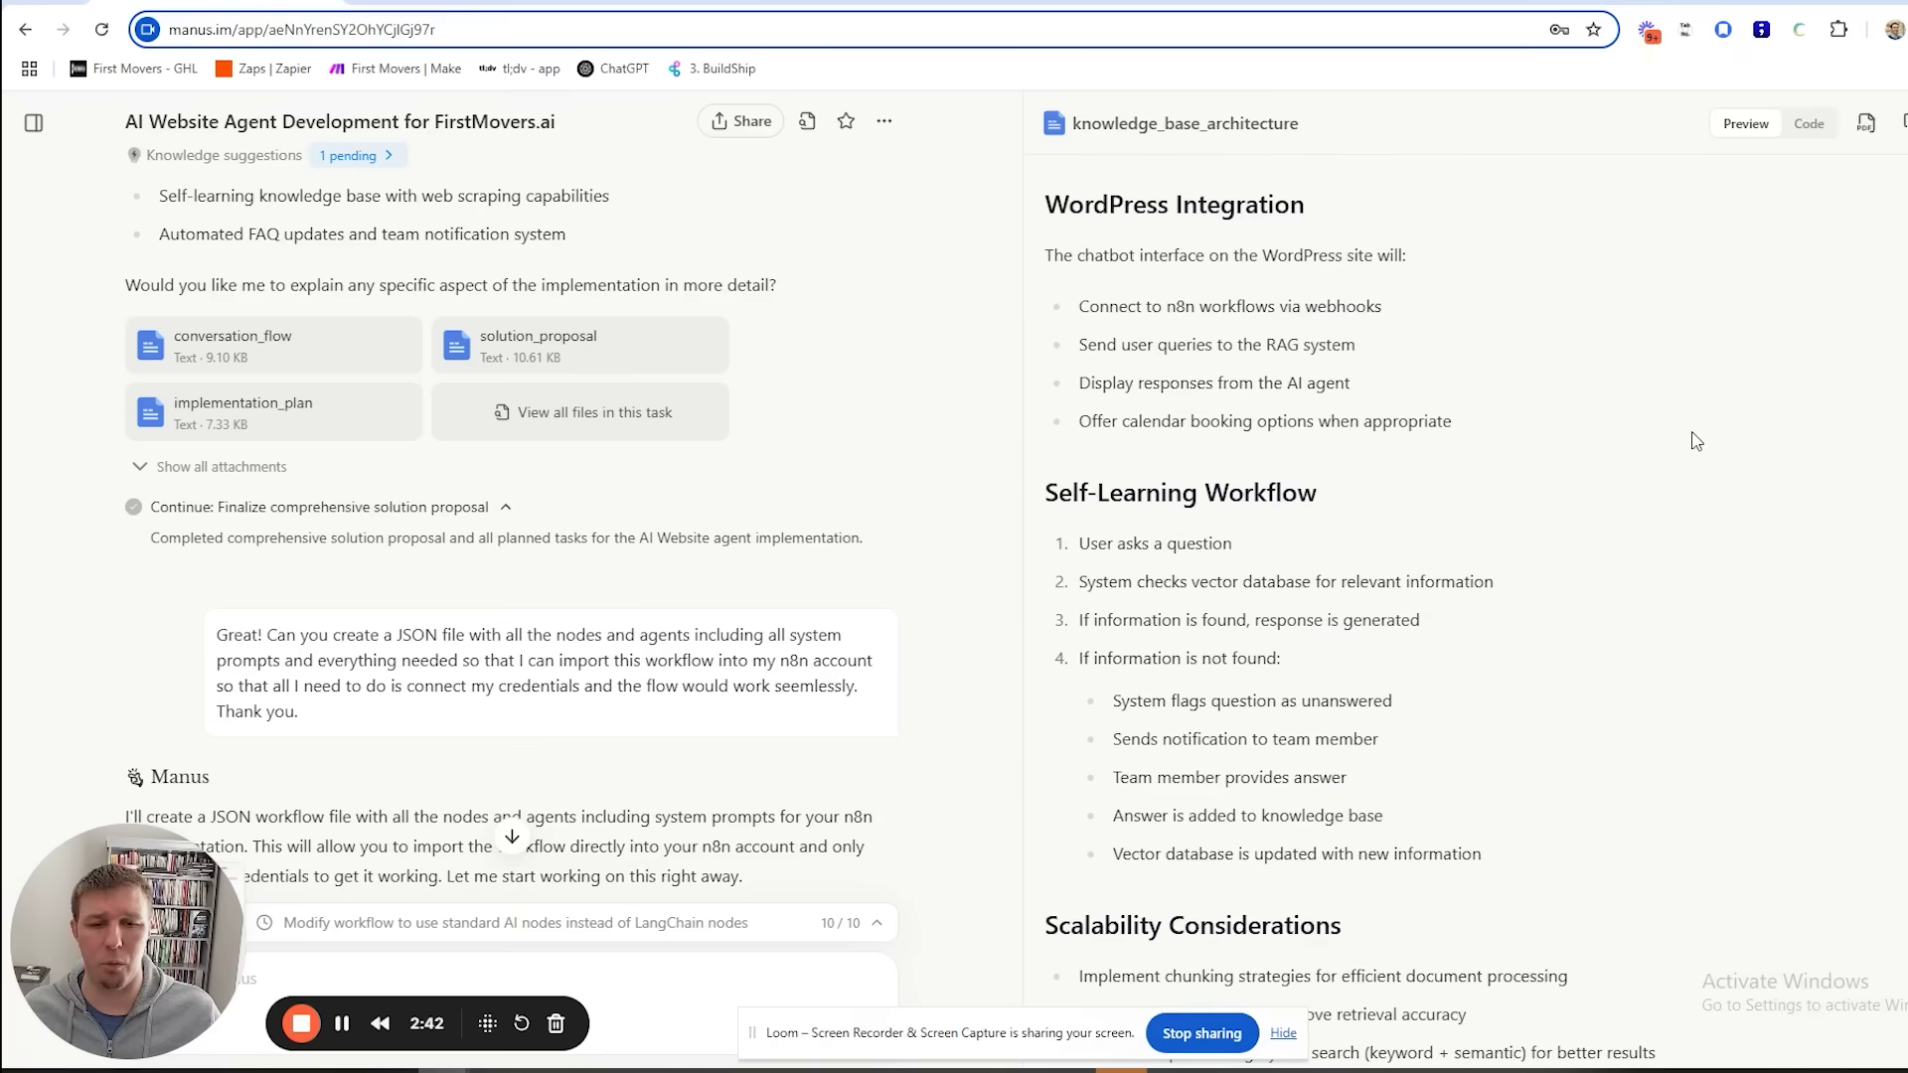
pyautogui.scroll(-2, 1695, 440)
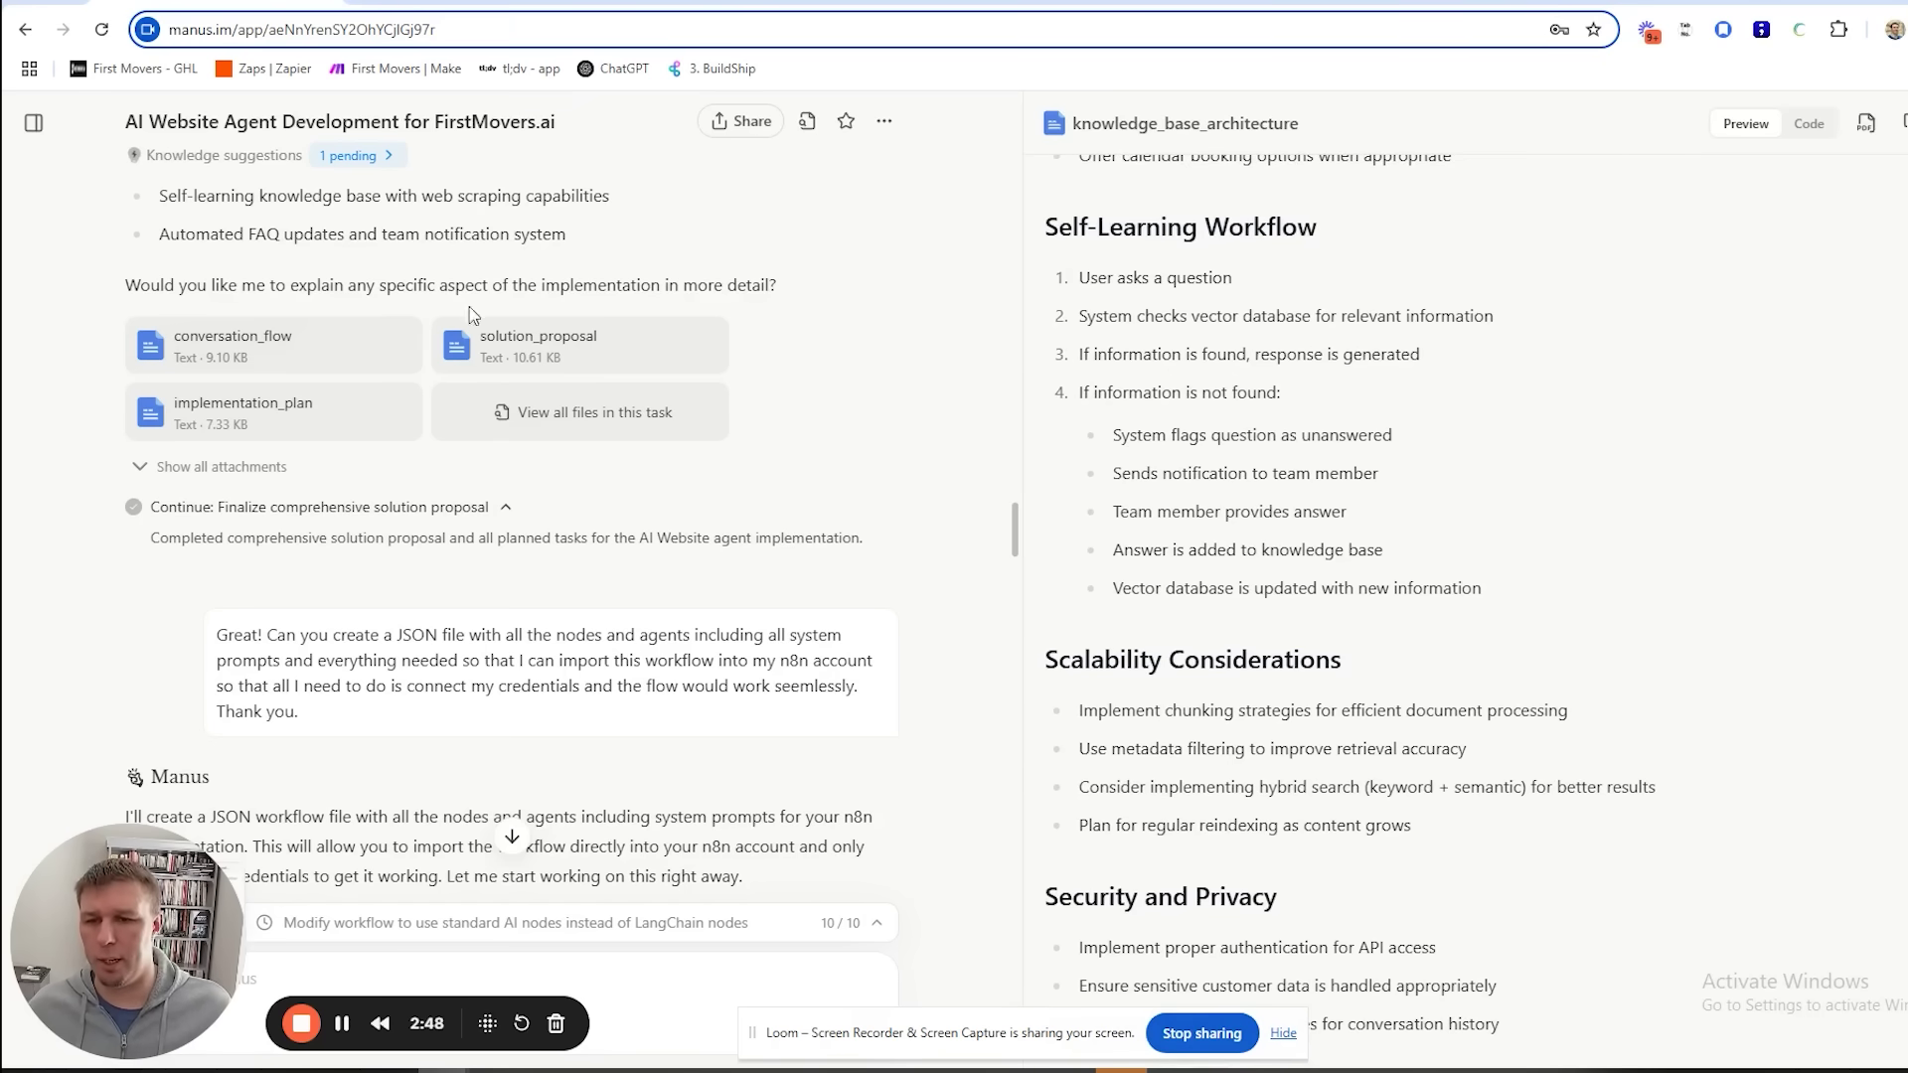
pyautogui.scroll(-2, 852, 553)
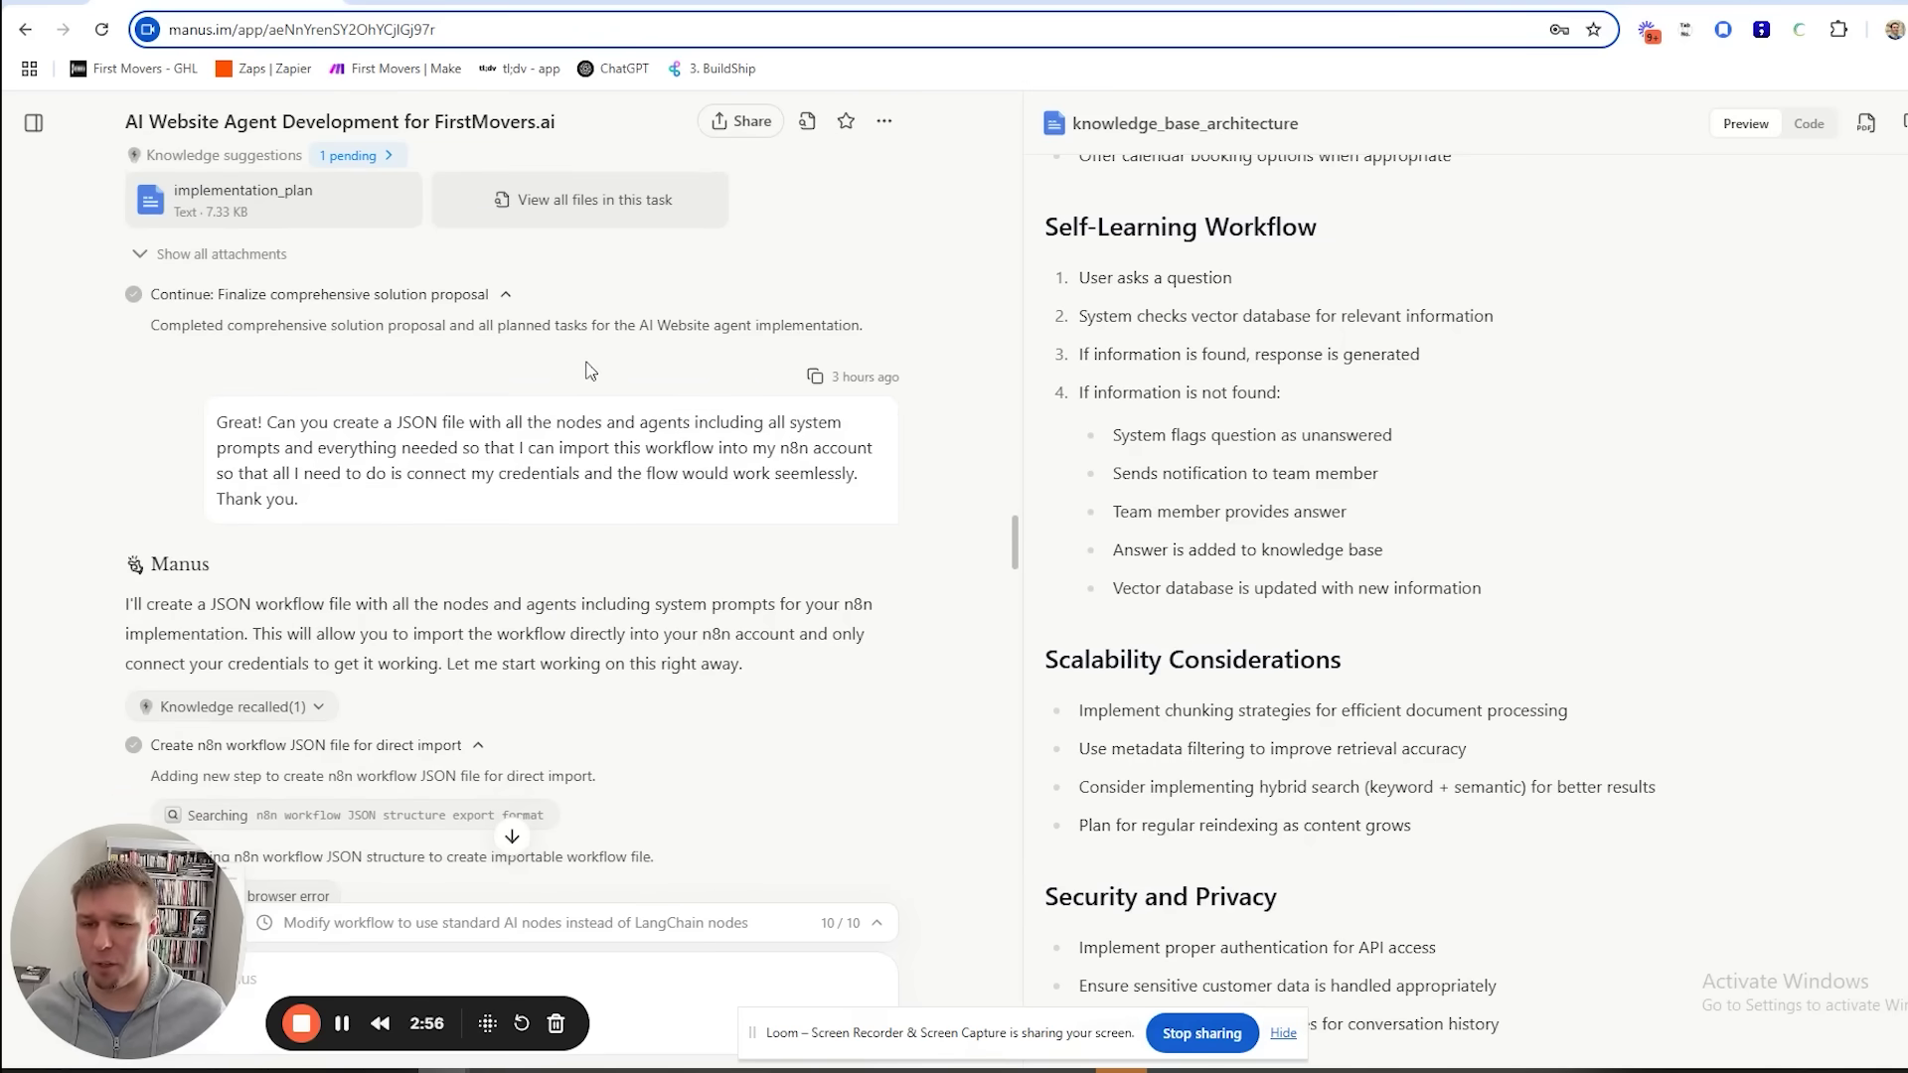
# Step: Scroll past the workflow creation steps and list all task files, including both workflow JSONs
pyautogui.scroll(-6, 630, 481)
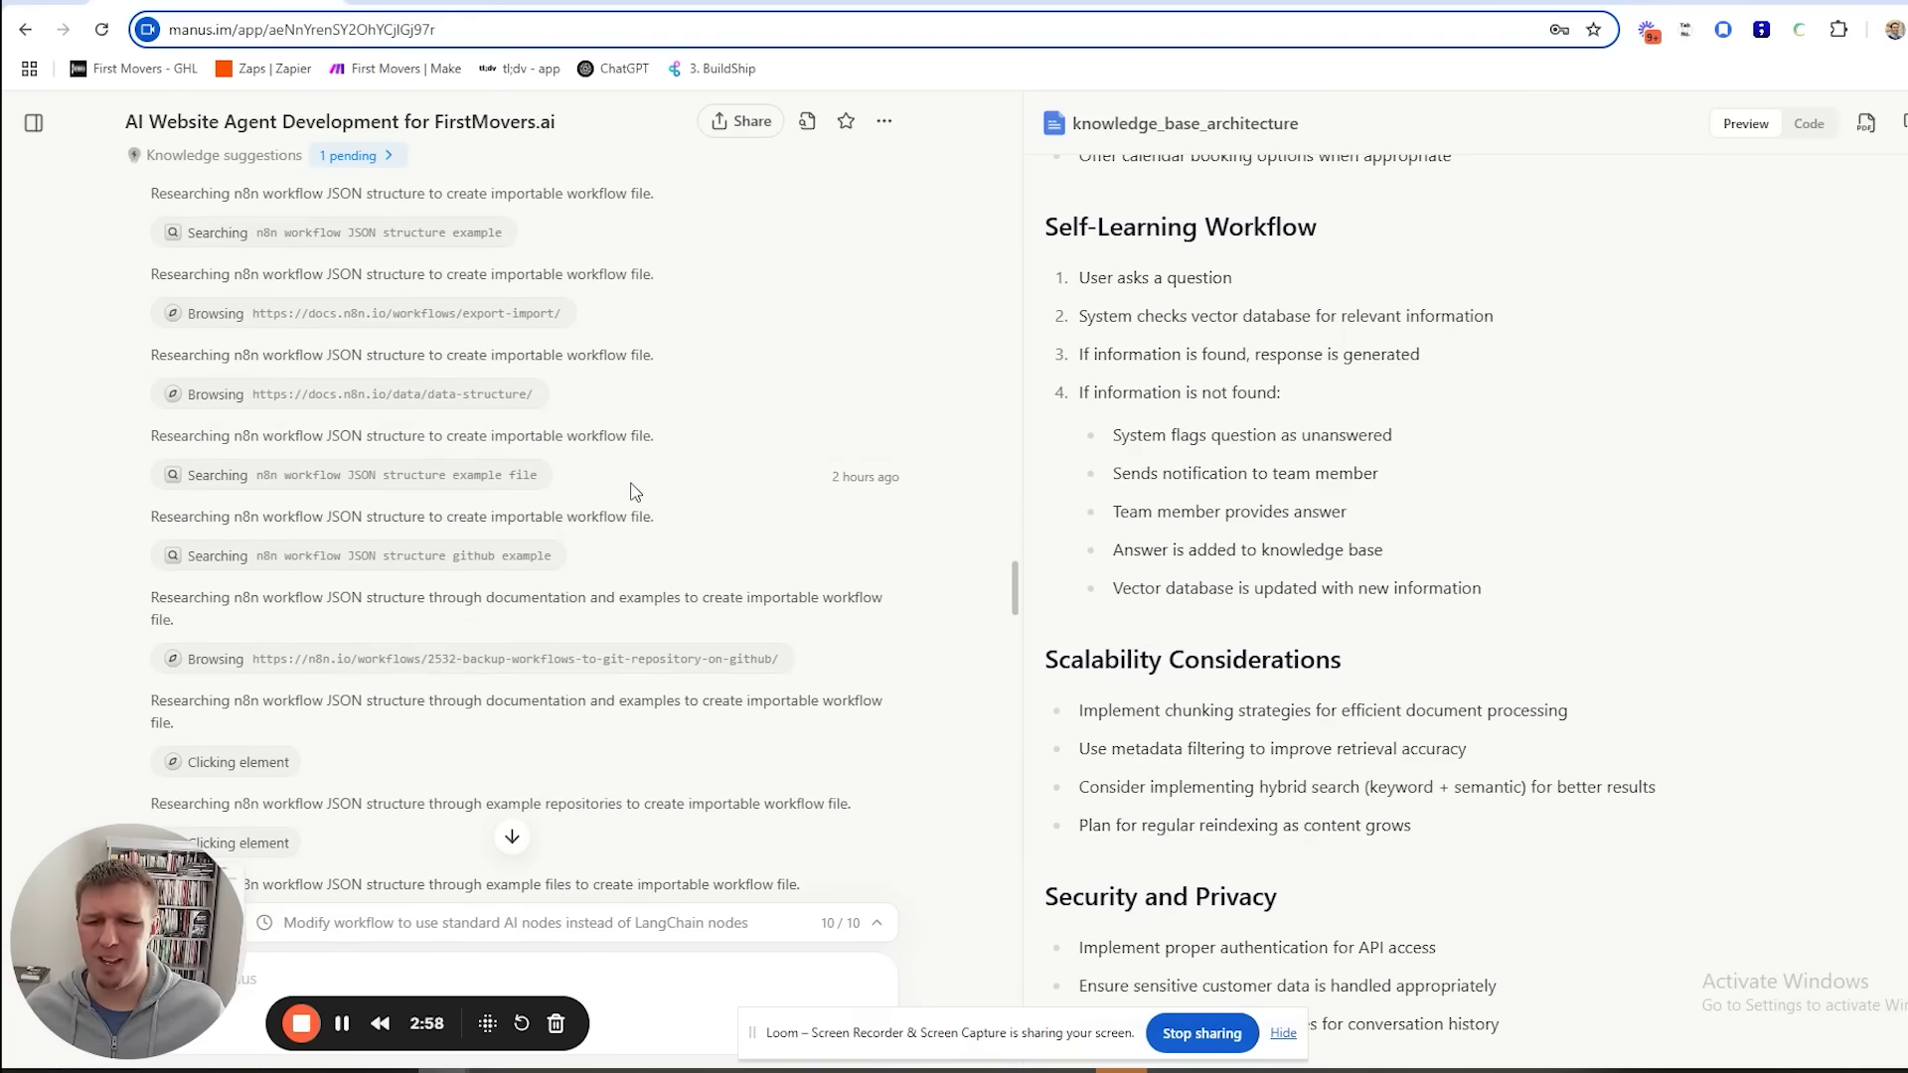
pyautogui.scroll(-6, 710, 494)
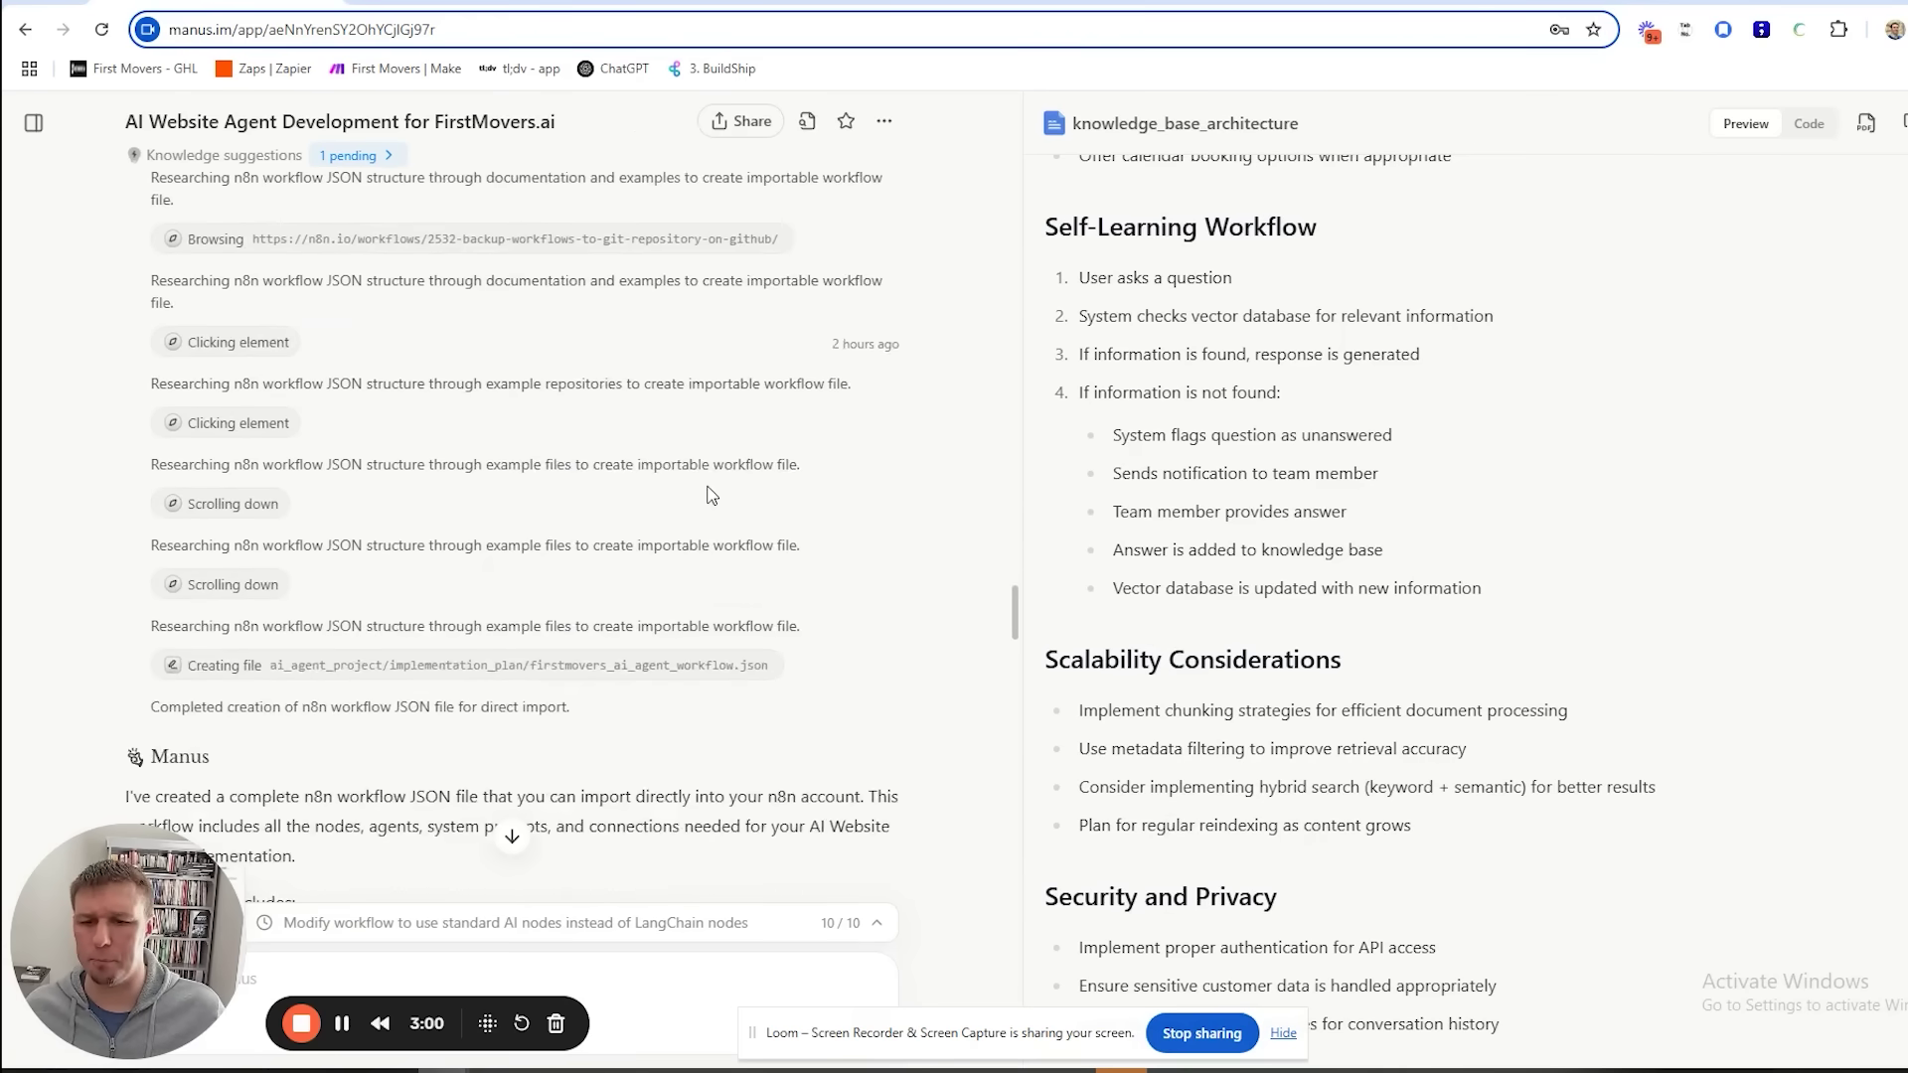
pyautogui.scroll(-5, 712, 494)
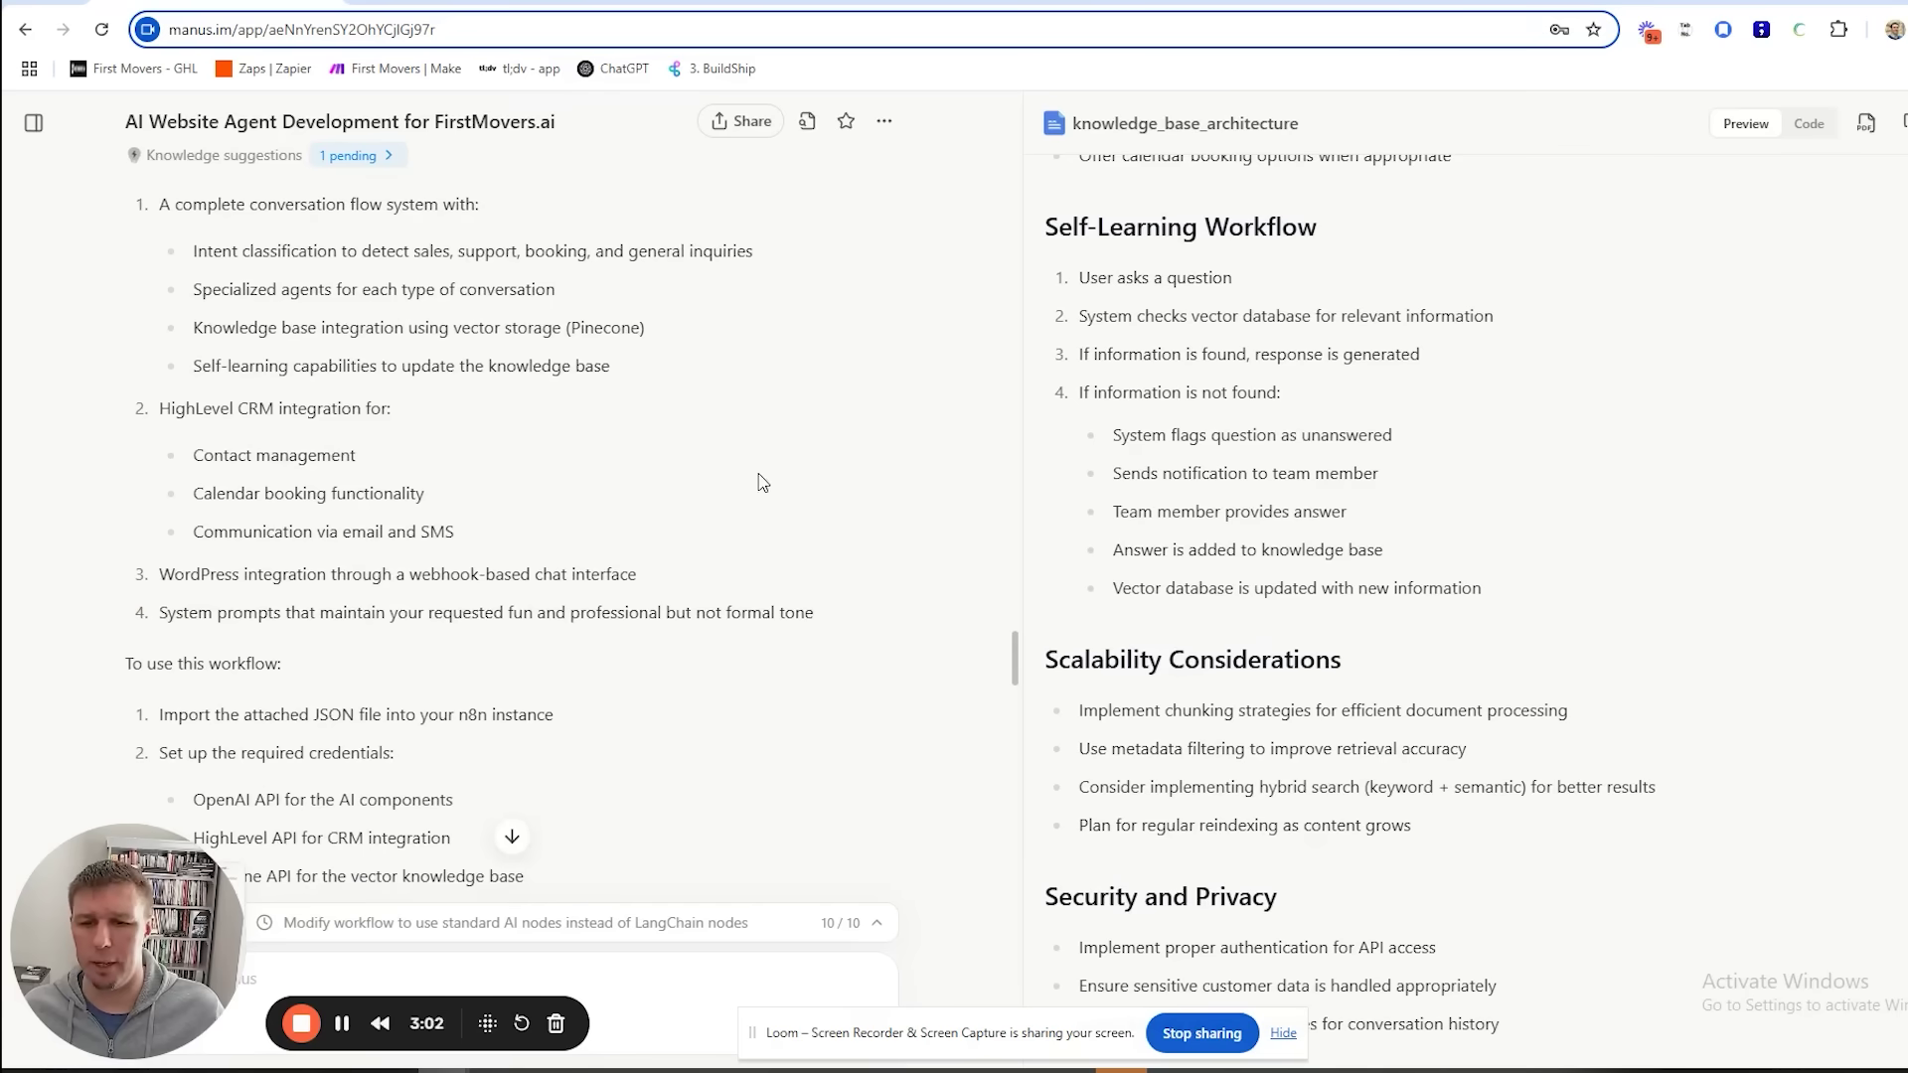
pyautogui.scroll(-12, 817, 502)
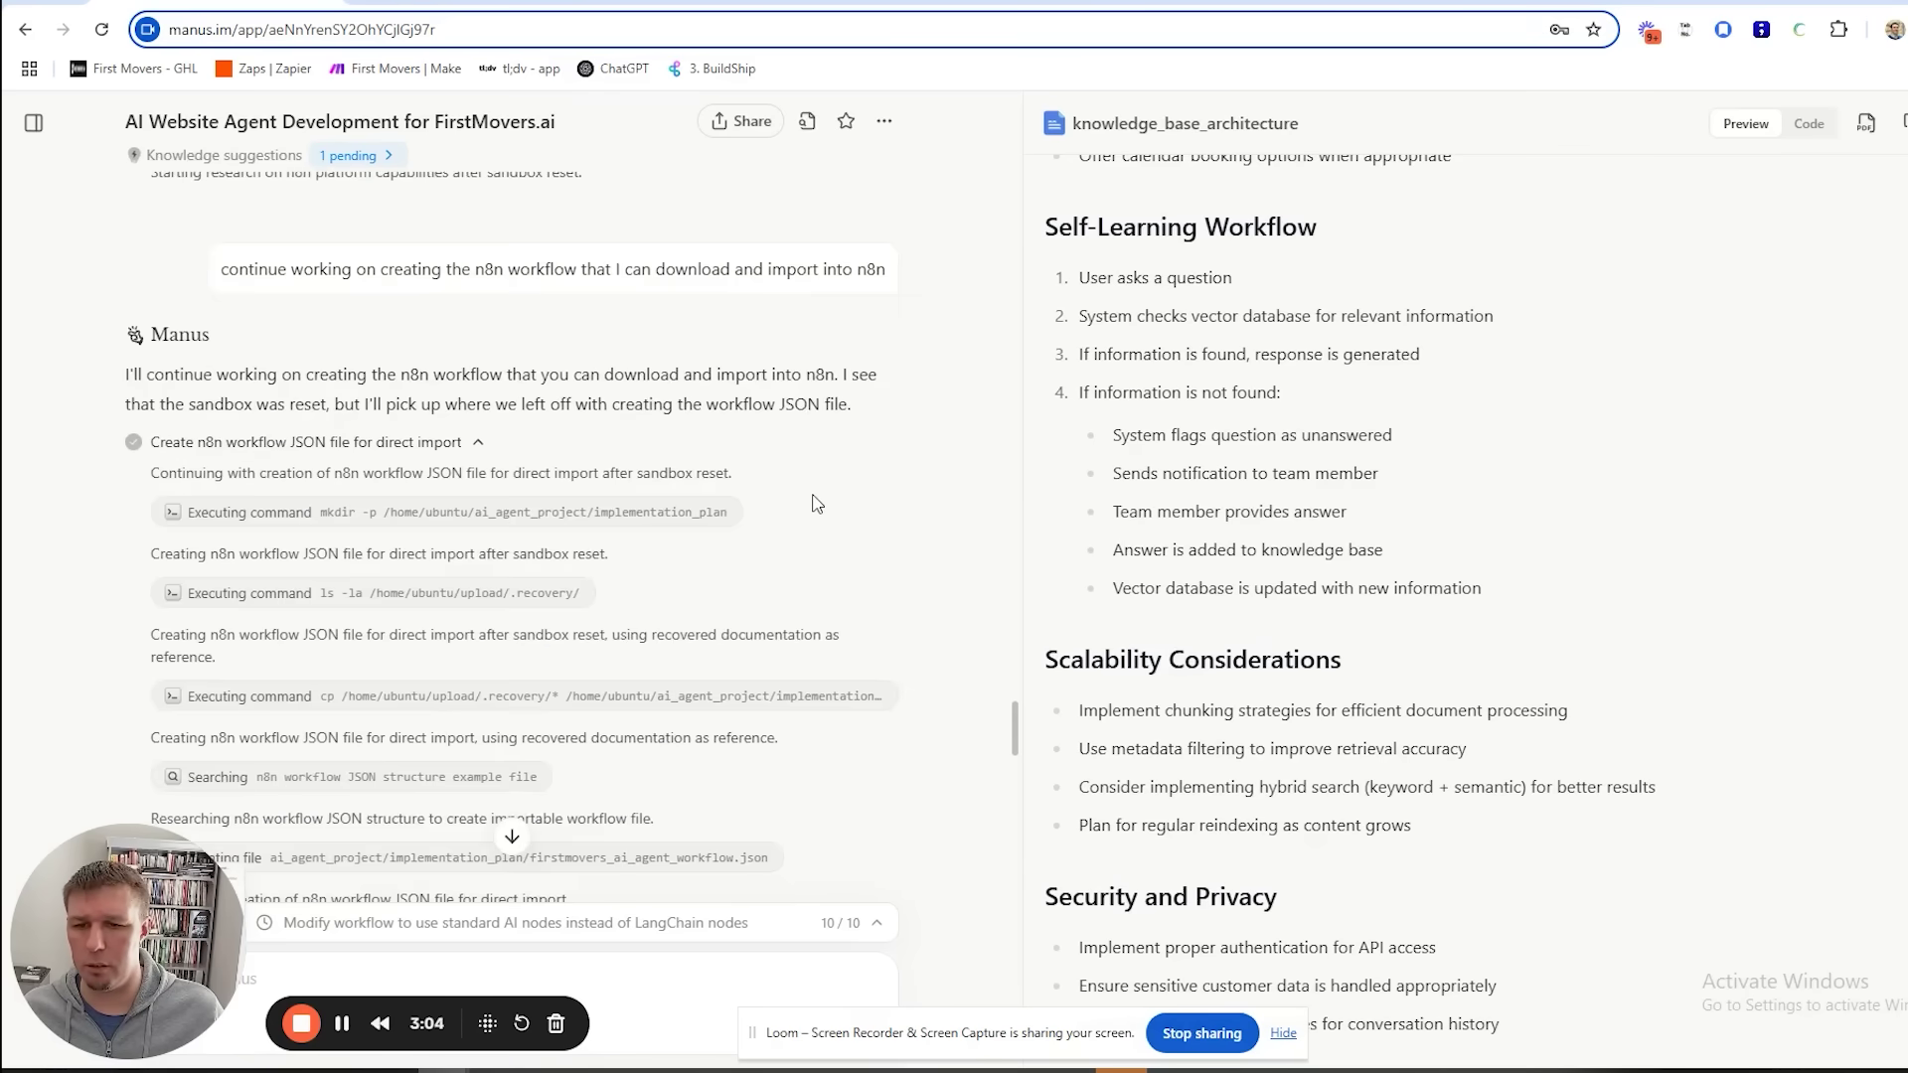
pyautogui.scroll(-12, 817, 501)
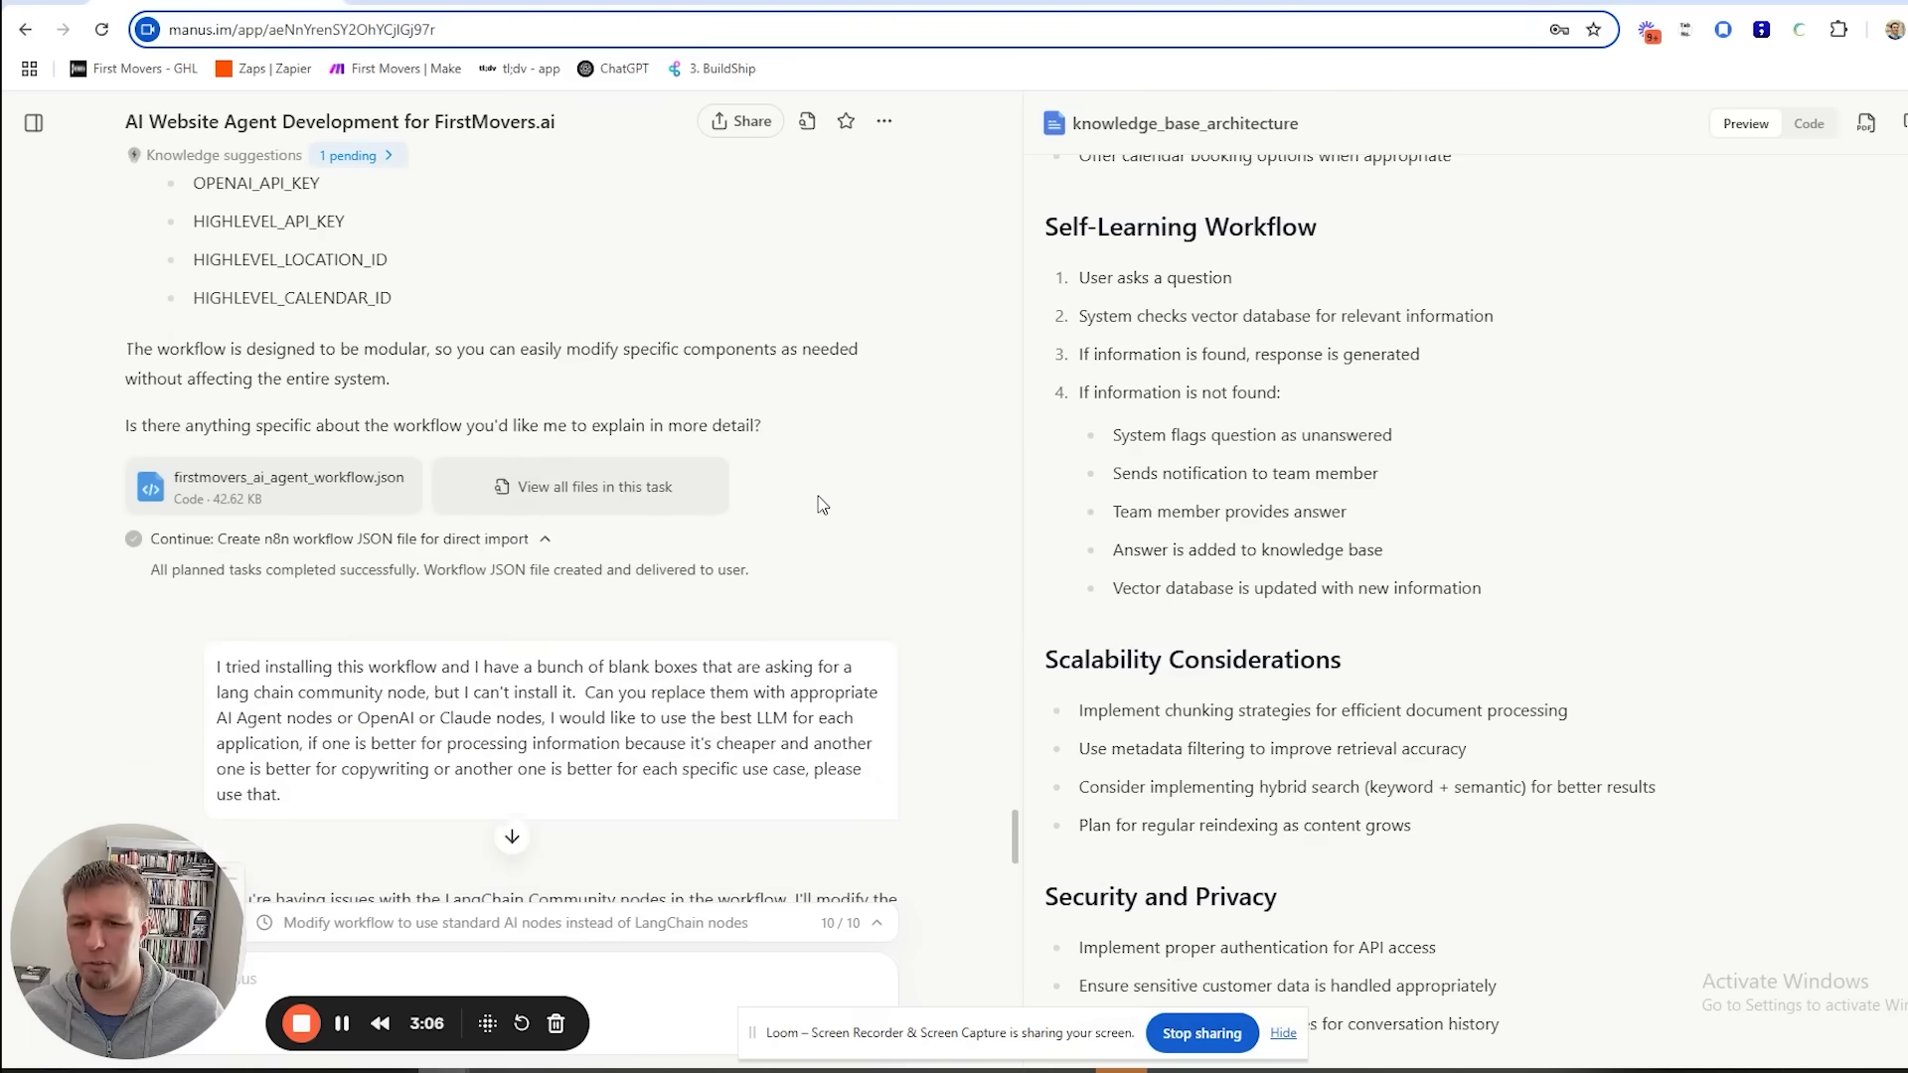
pyautogui.click(593, 471)
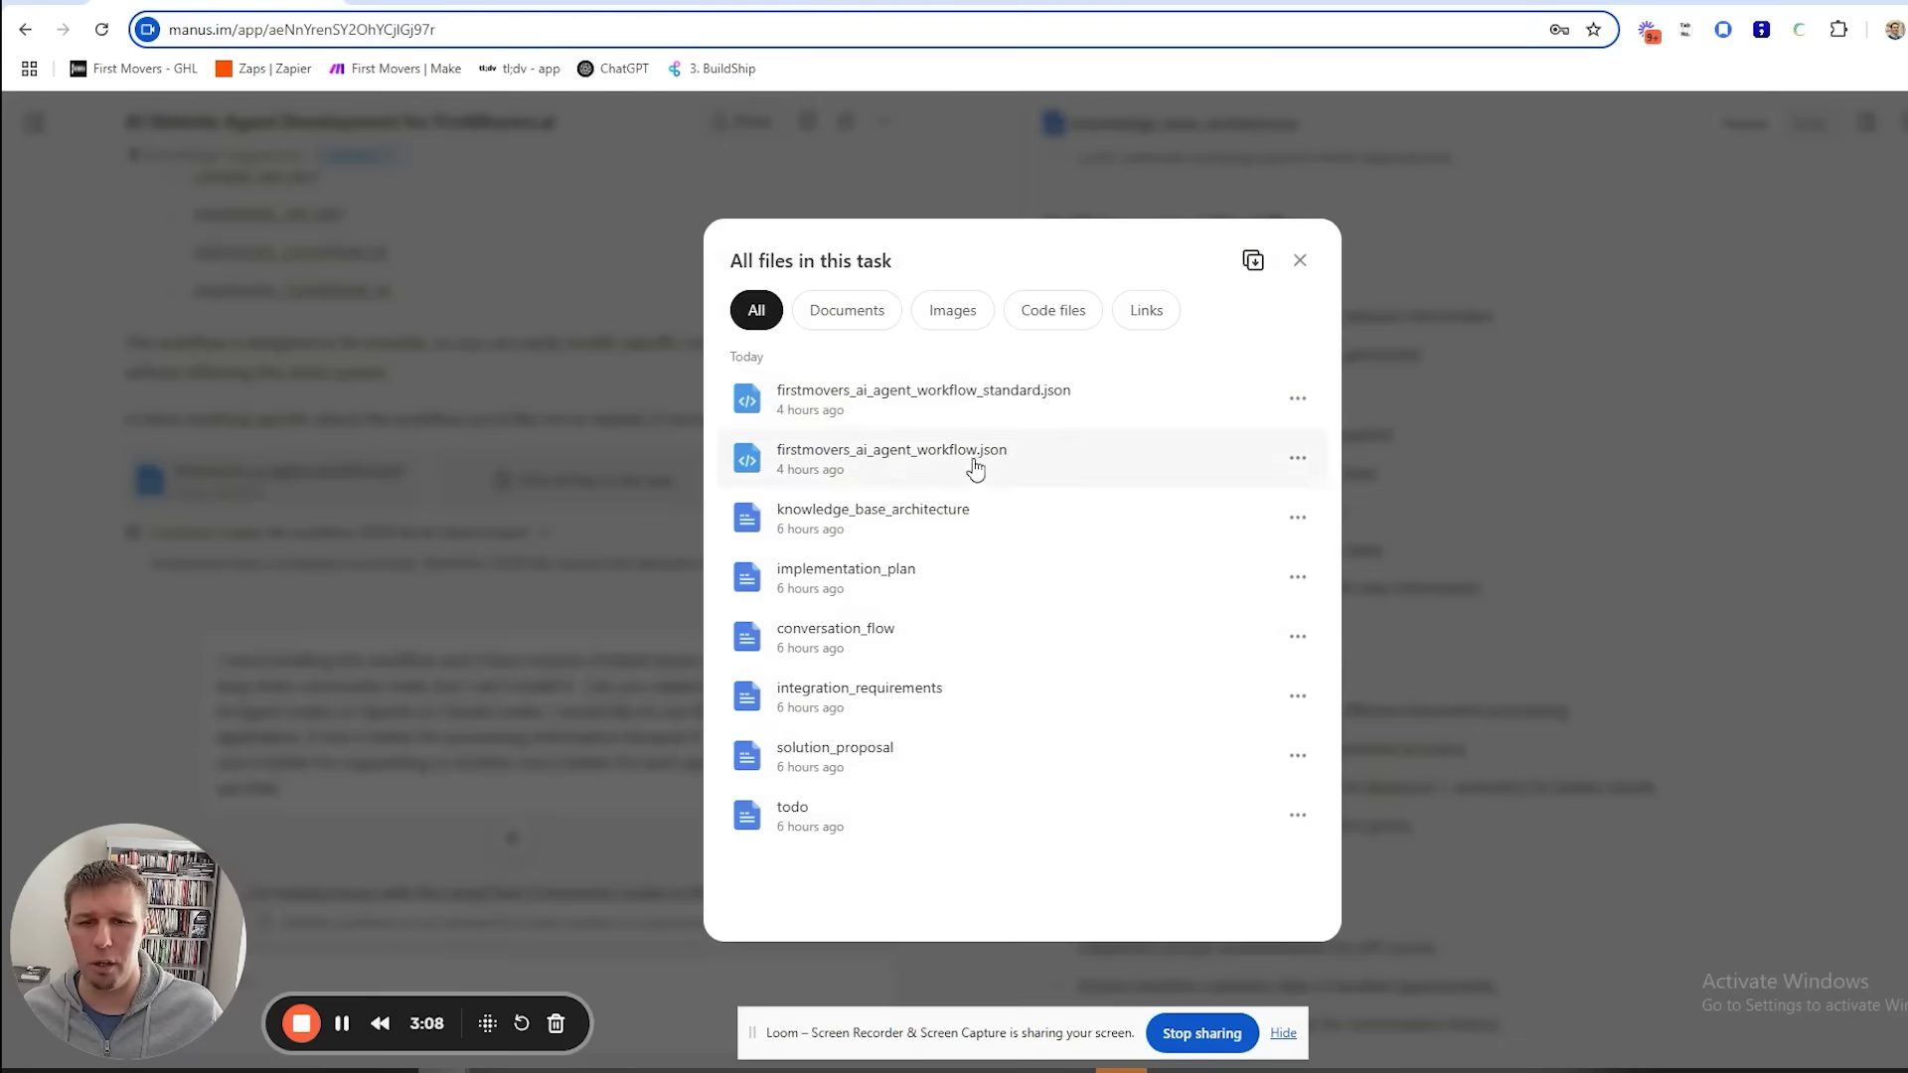
# Step: Close the All files list and switch to the n8n 'Manus Demo' workflow
pyautogui.click(467, 261)
pyautogui.hotkey('ctrl', 'Tab')
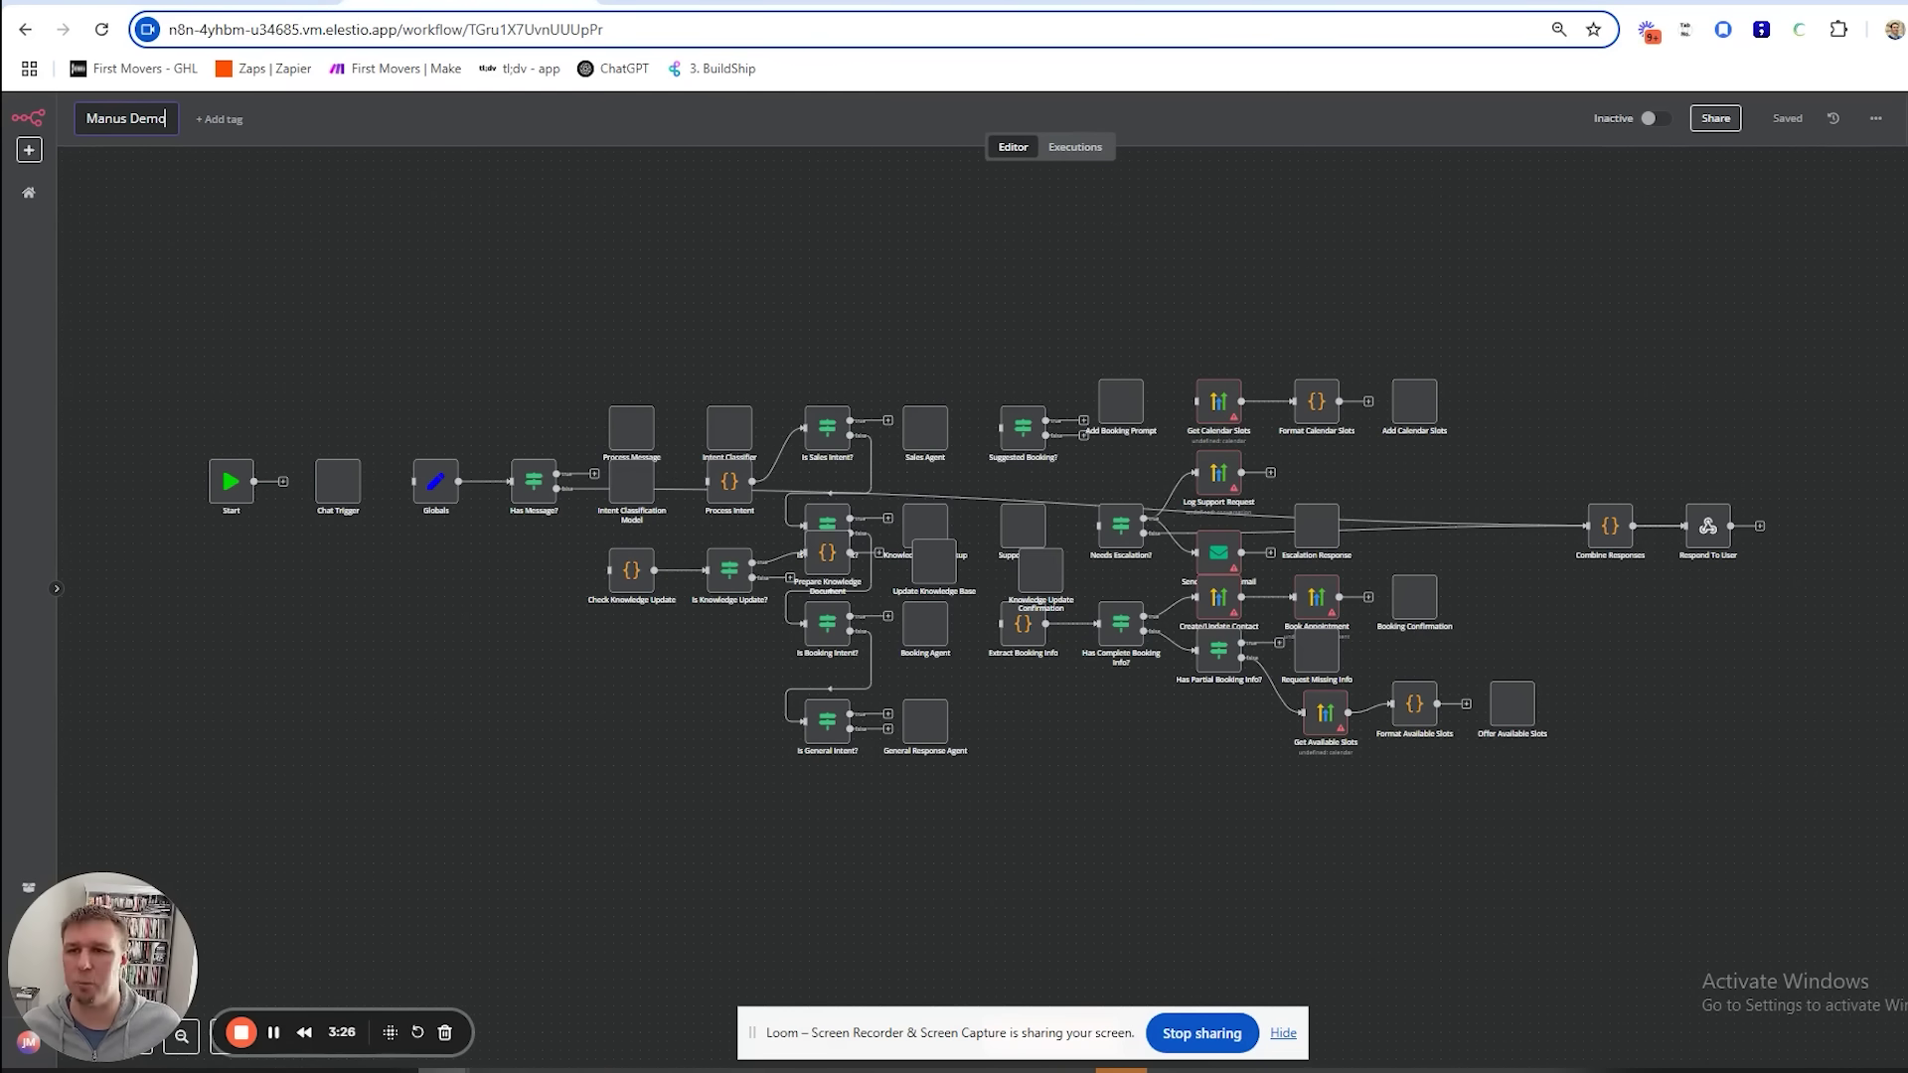
# Step: Return to the manus.im chat at the request to replace LangChain nodes
pyautogui.hotkey('ctrl', 'Tab')
pyautogui.scroll(-3, 546, 592)
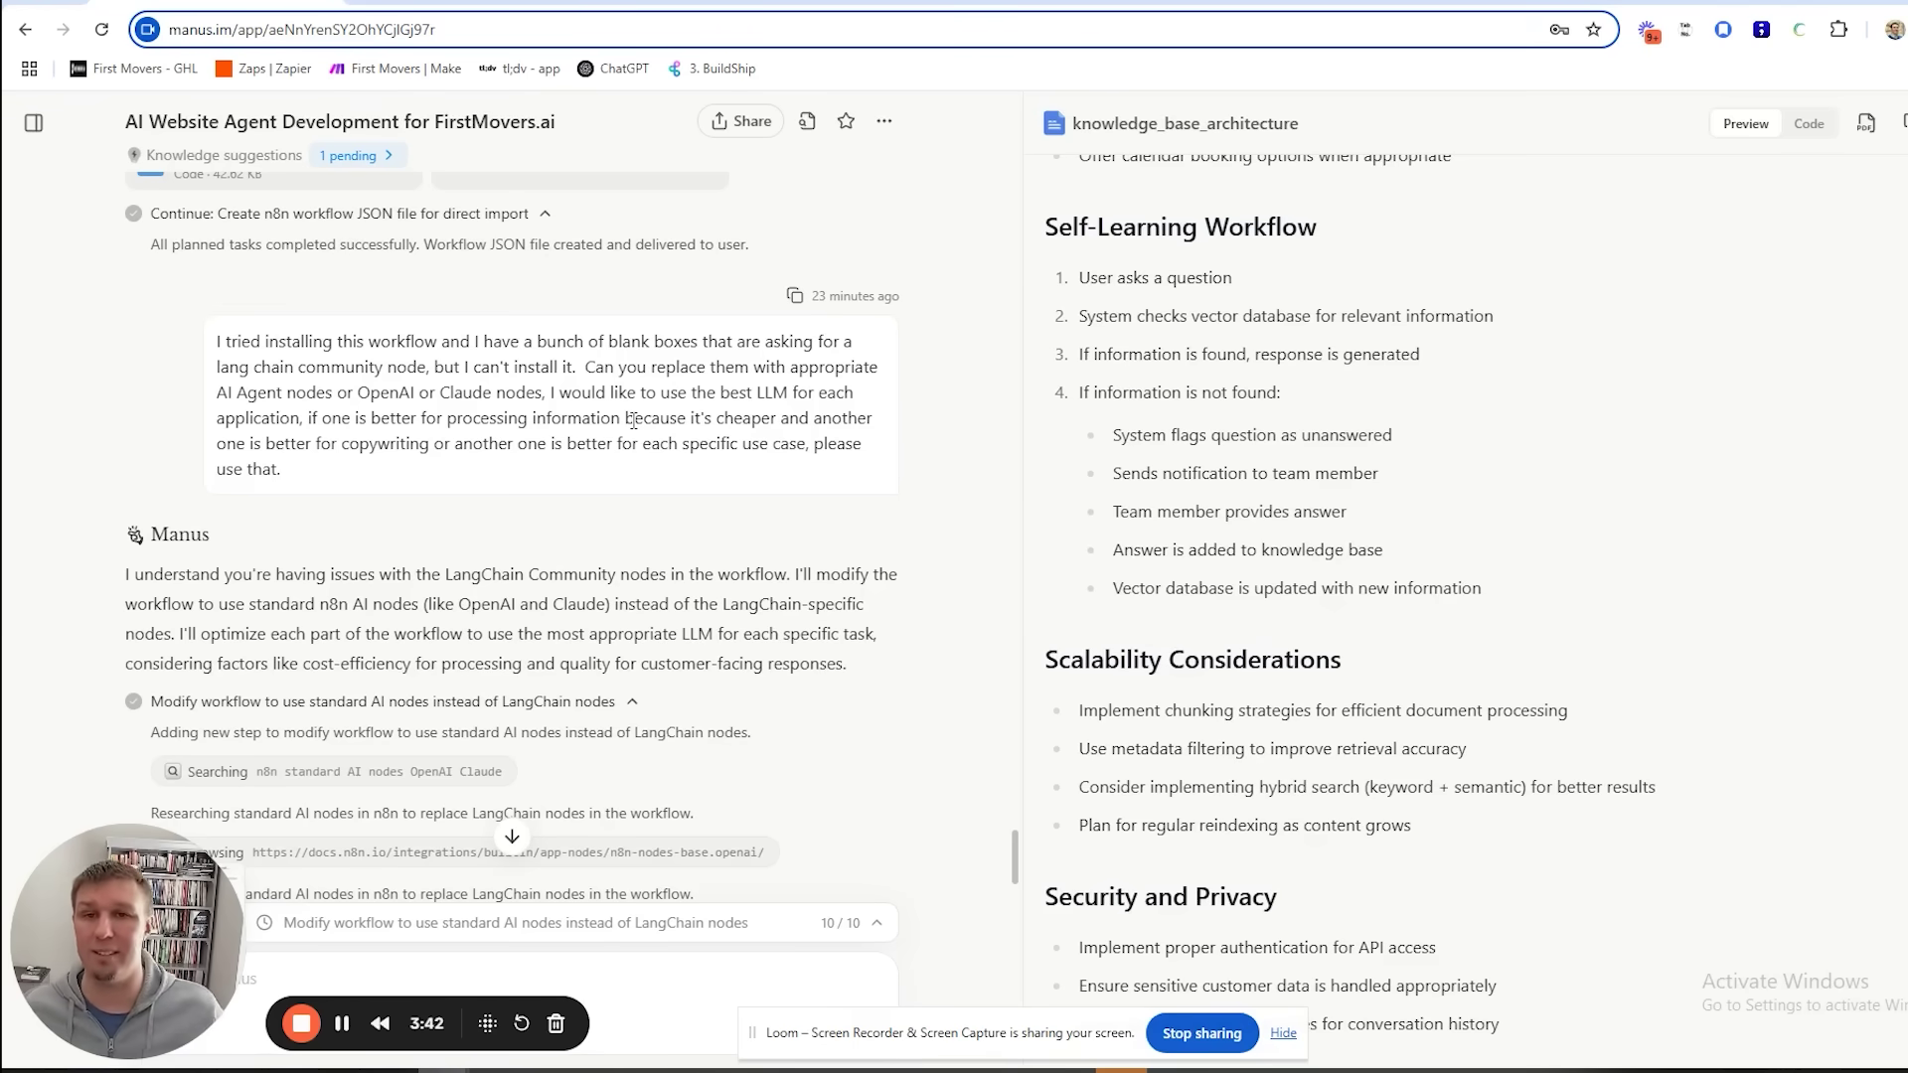
# Step: Switch to the n8n tab showing the revised 'TEST - Website Chat Agent - Manus Demo' workflow
pyautogui.hotkey('ctrl', 'Tab')
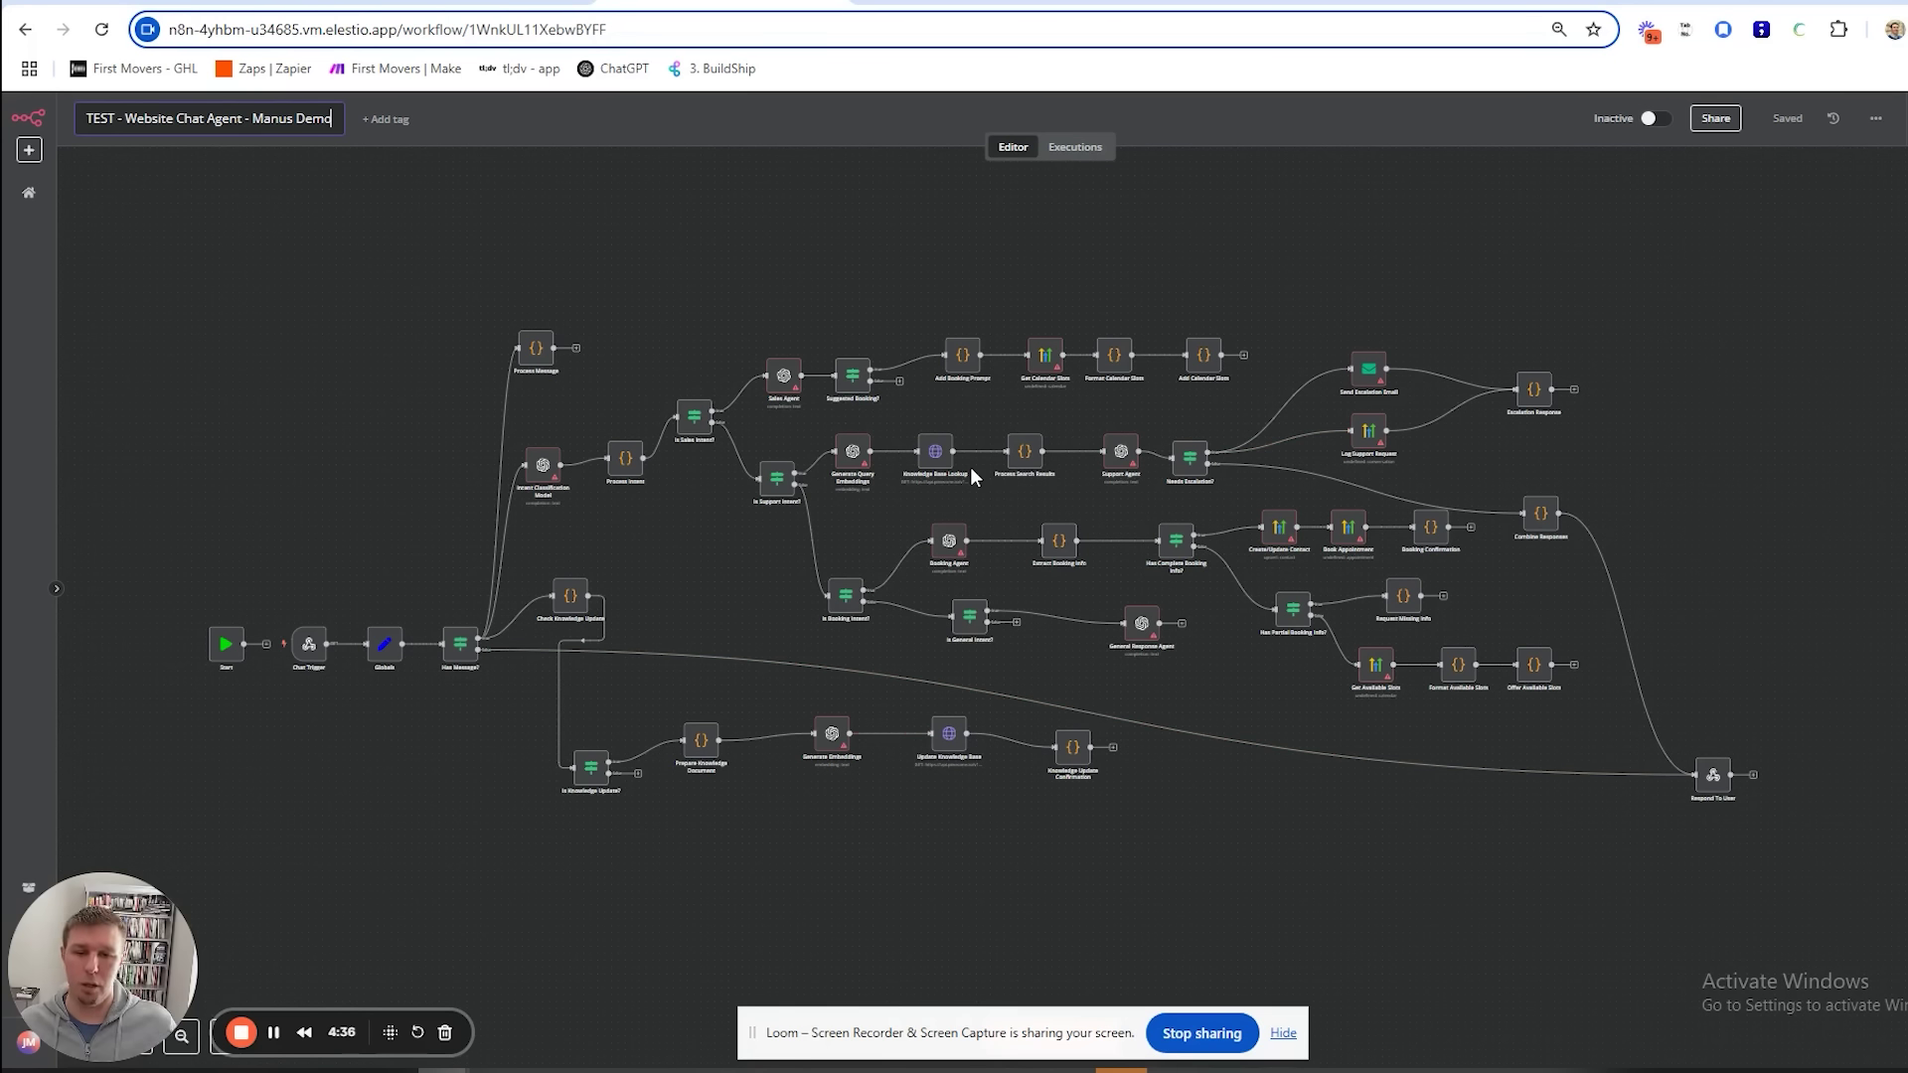
# Step: Return to the manus.im tab with the LangChain-replacement request and knowledge_base_architecture document
pyautogui.click(282, 3)
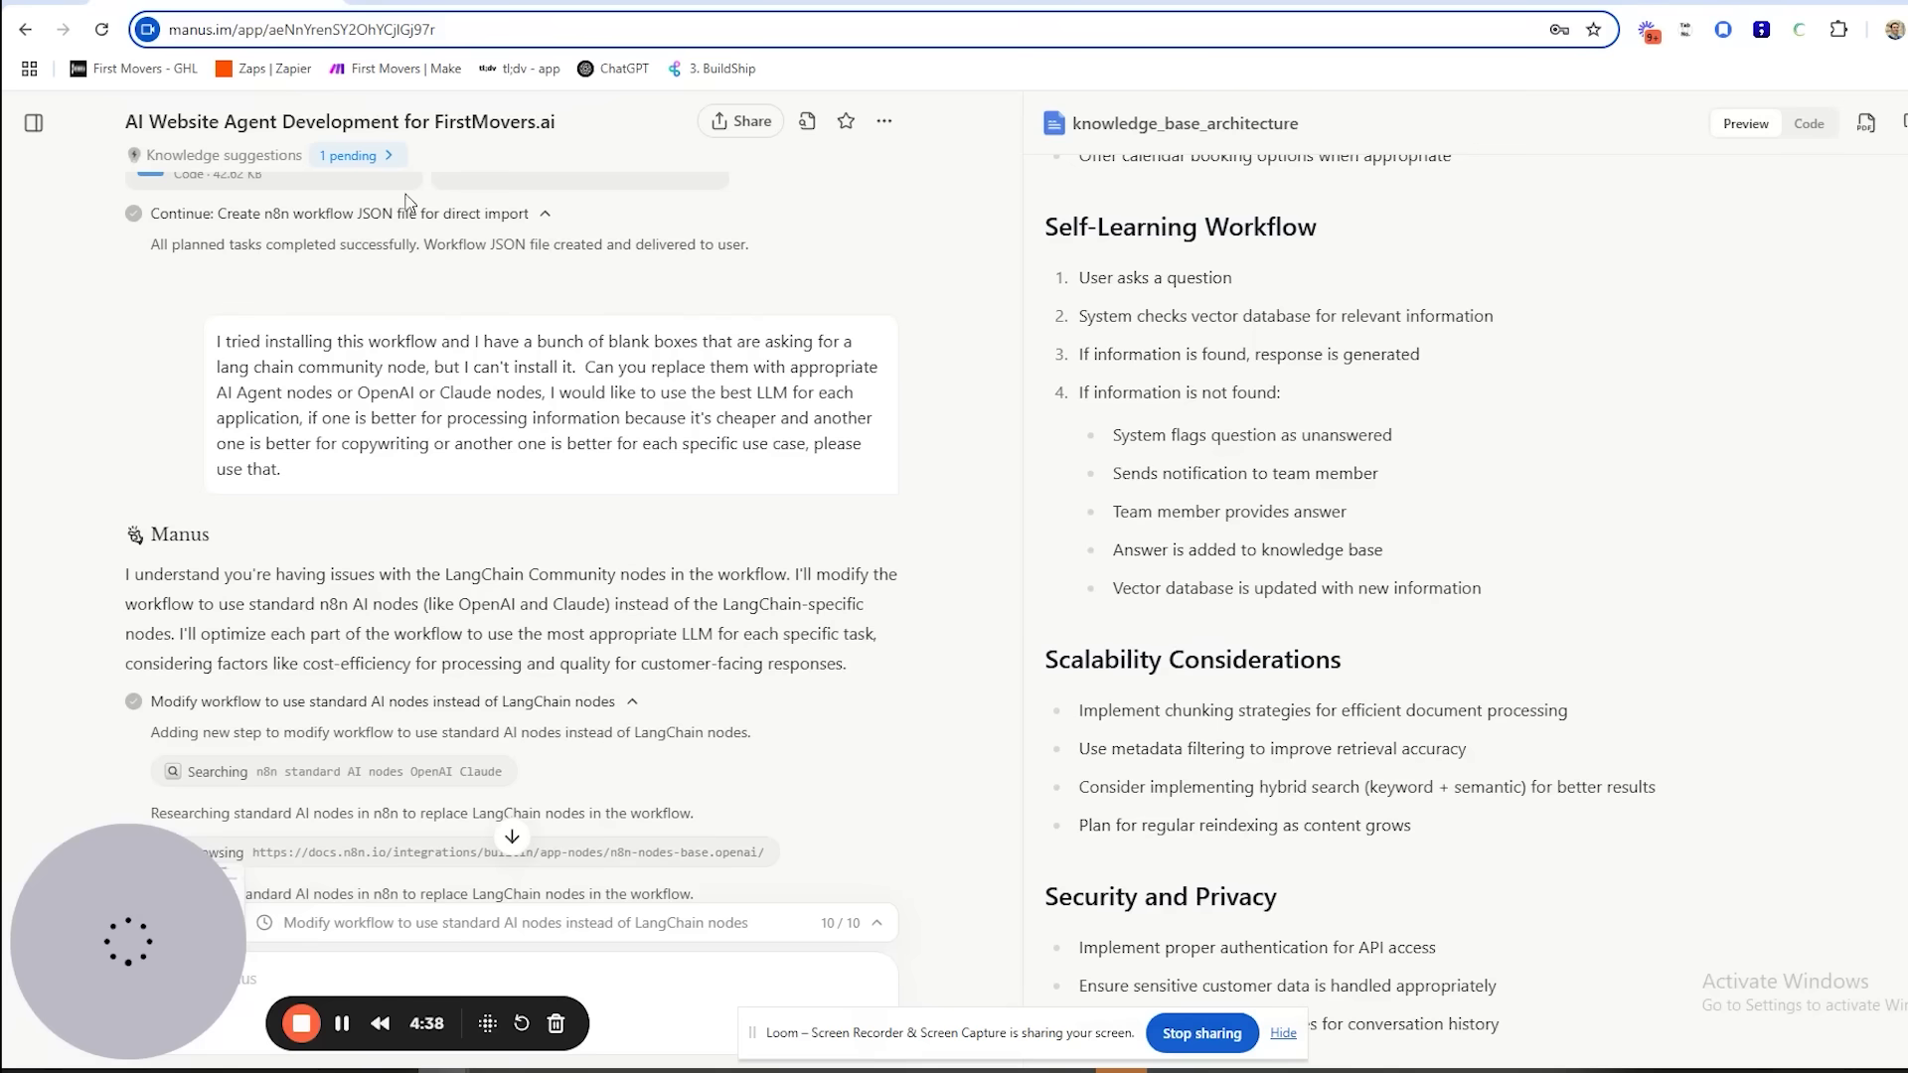